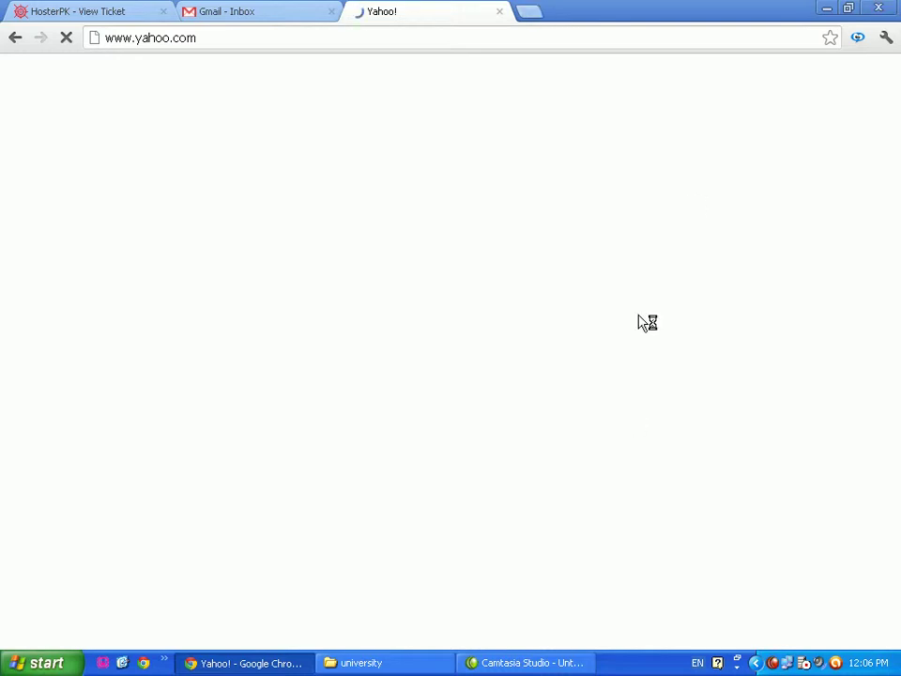
Load yahoo.com in a new Chrome window and go to Yahoo's Sign Up page
click(145, 663)
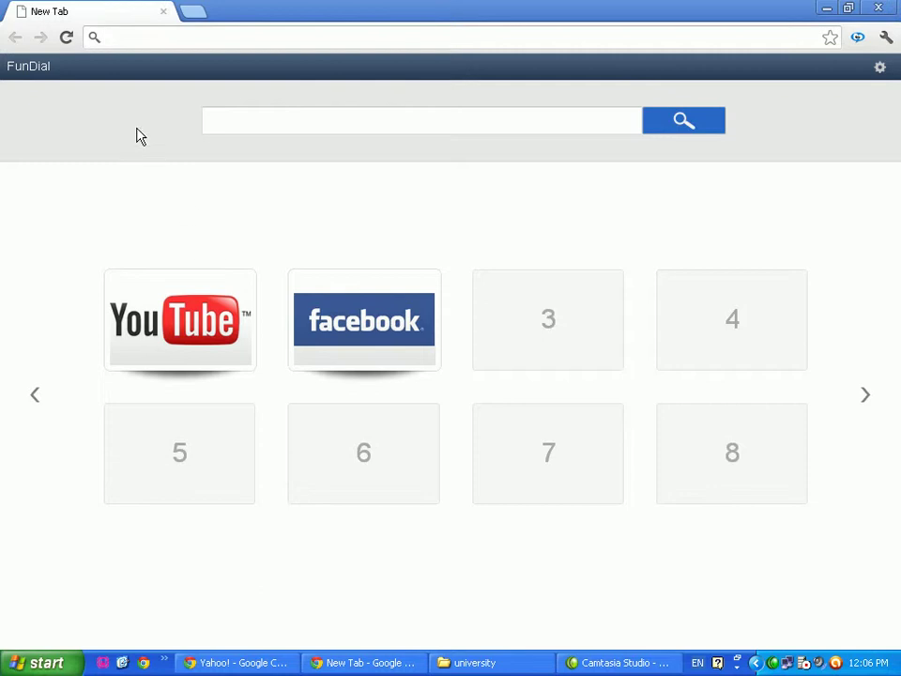
text(y)
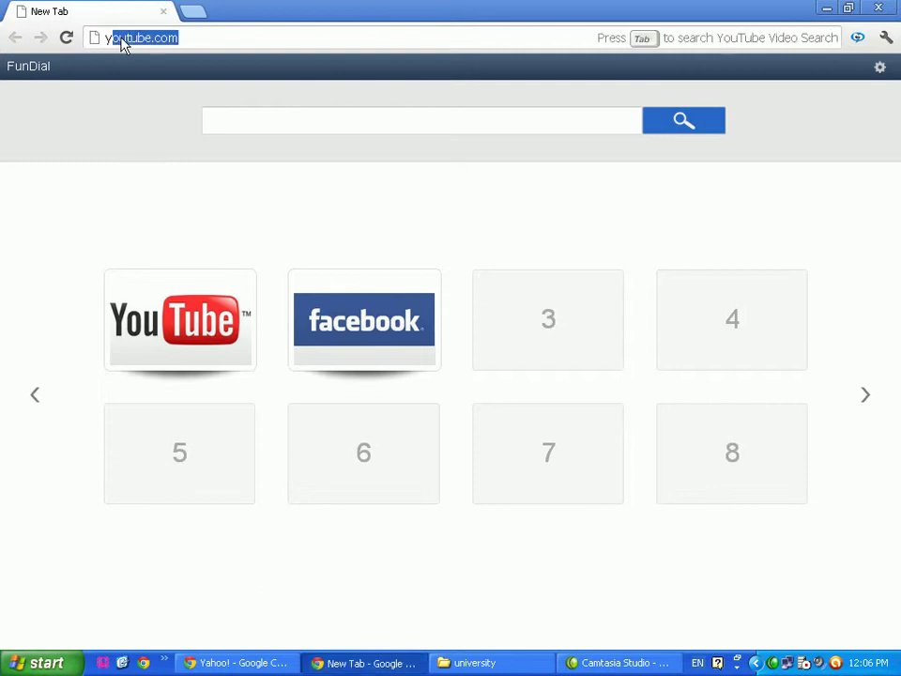
text(a)
key(Return)
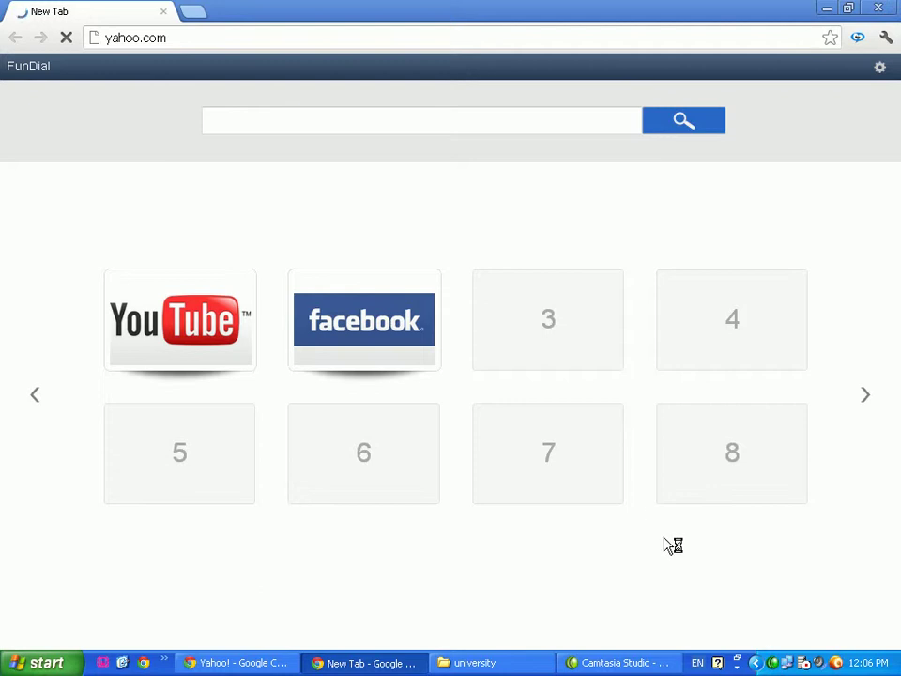
click(237, 663)
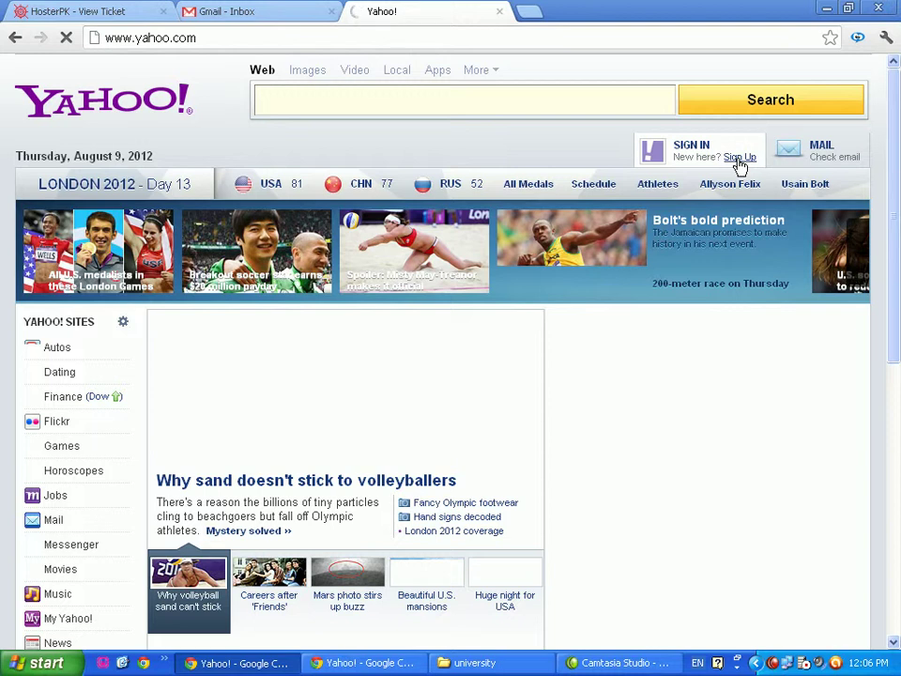
click(741, 159)
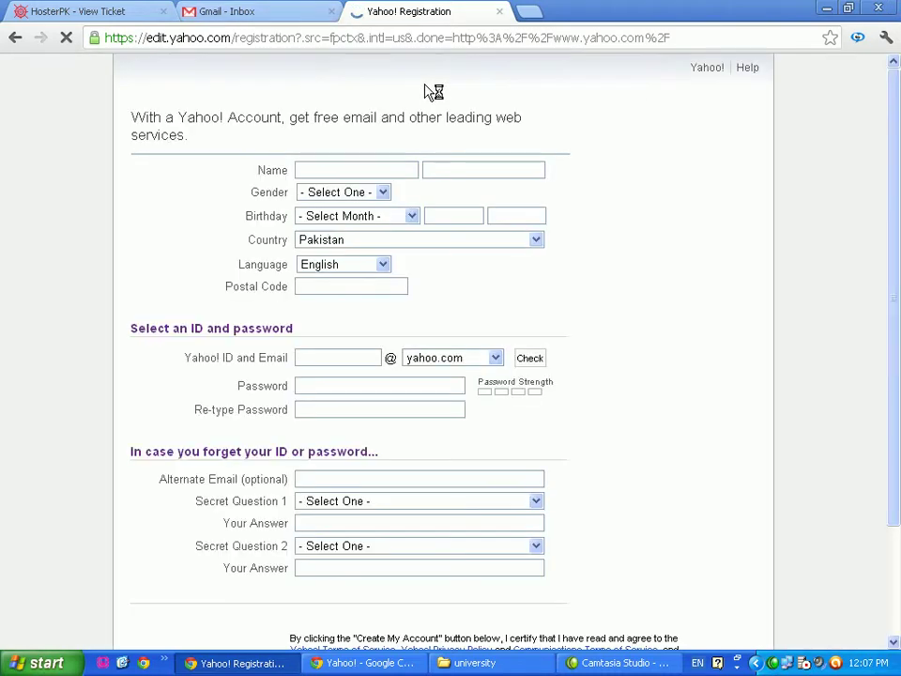
Enter the user's first and last name on the registration form
click(327, 169)
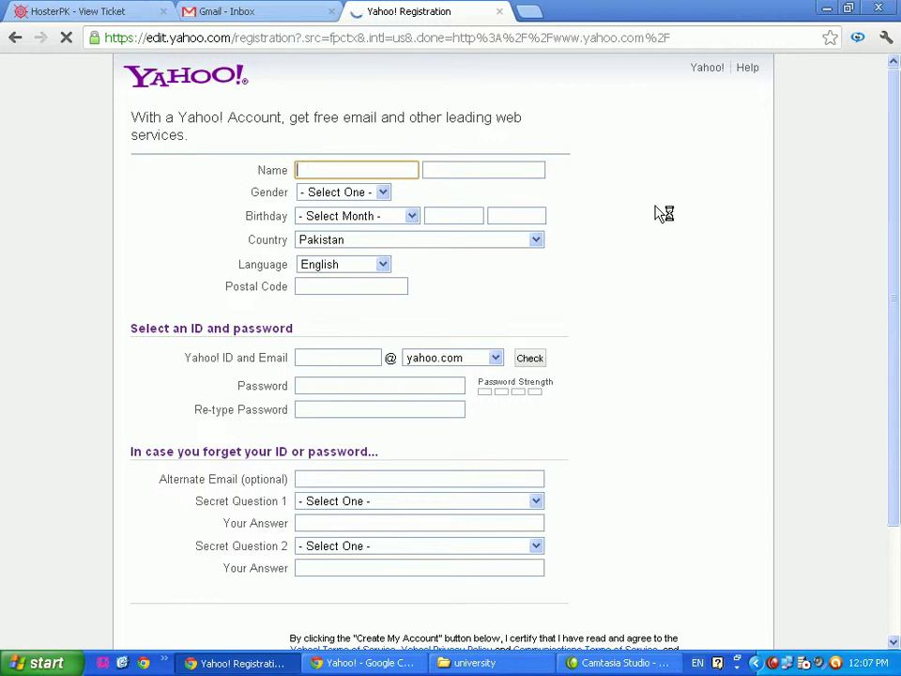
key(Tab)
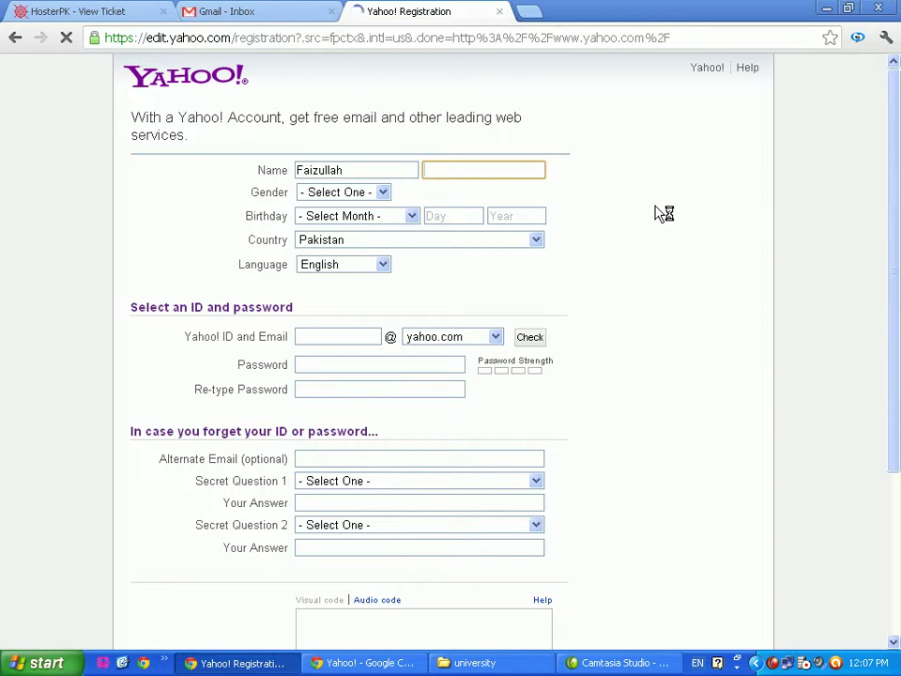
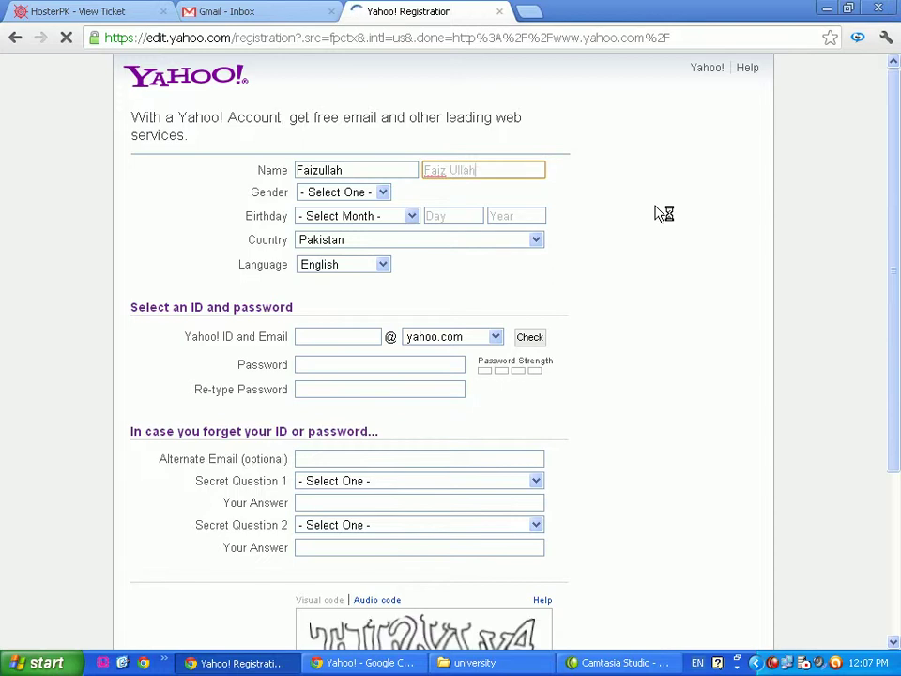
click(396, 195)
click(362, 221)
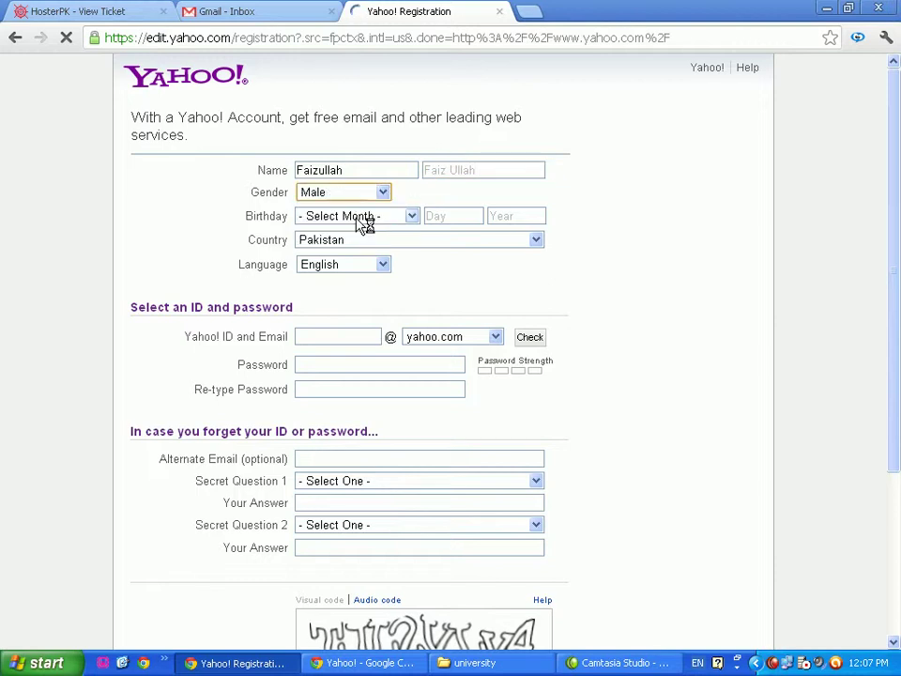
click(410, 216)
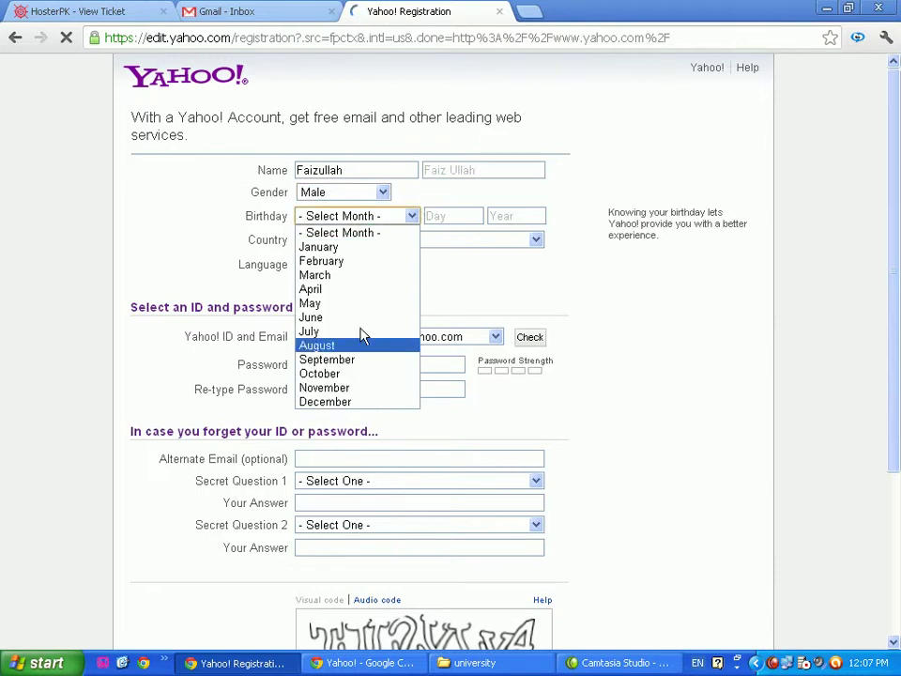
click(326, 289)
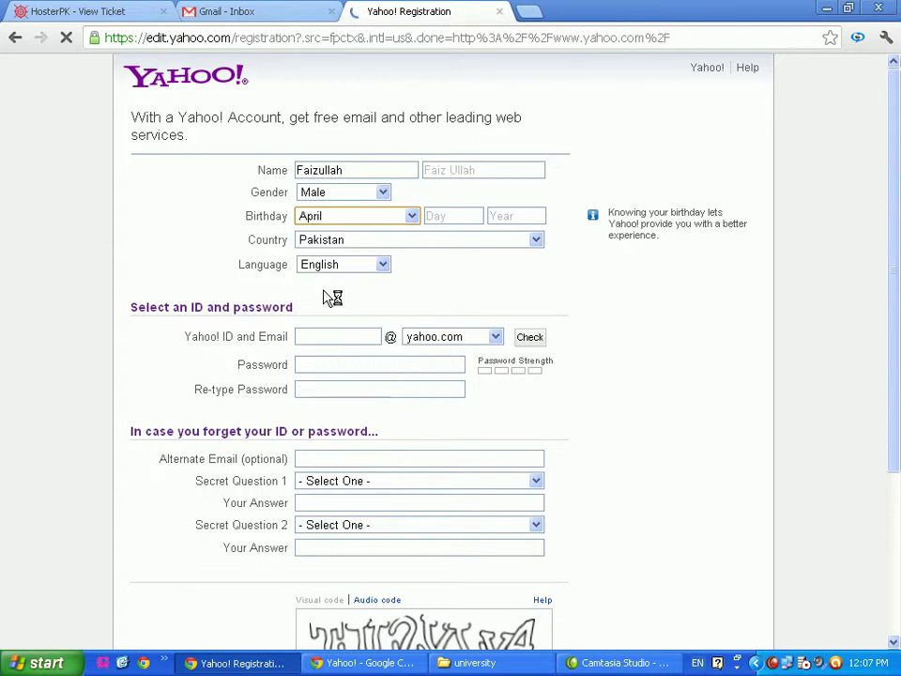
click(450, 215)
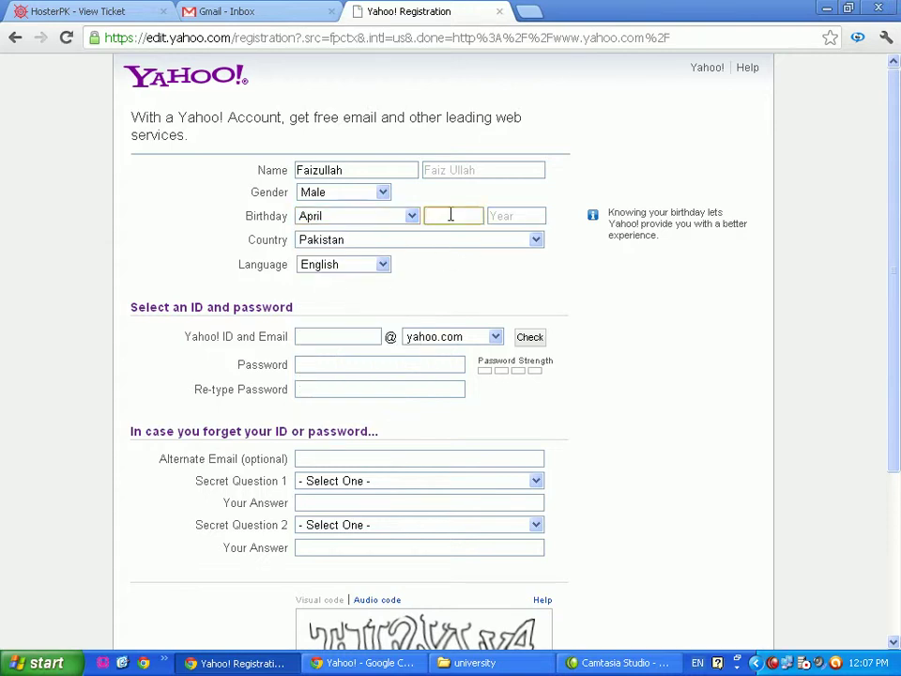
text(22)
click(509, 218)
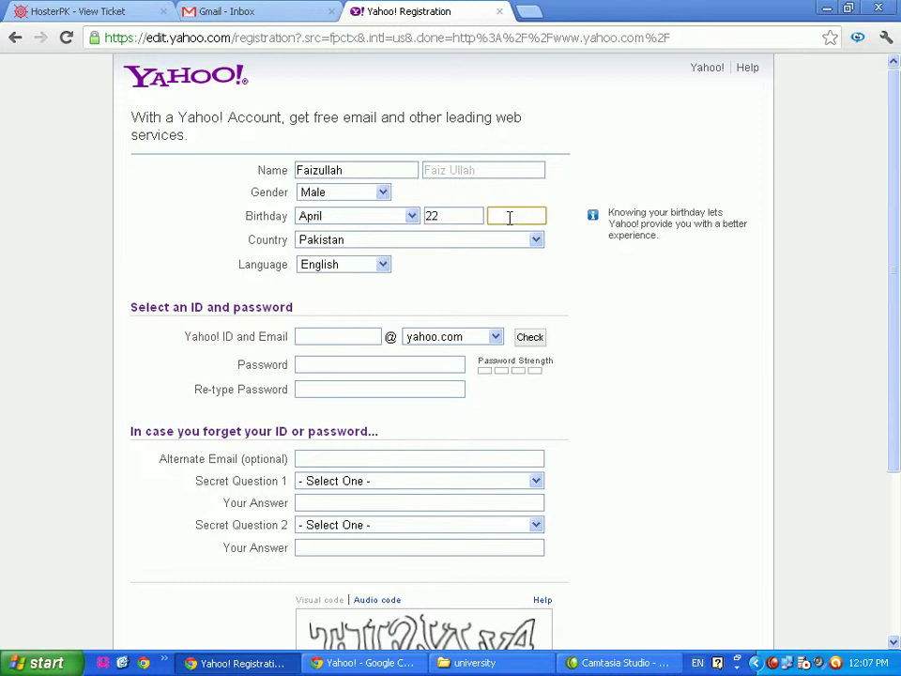
text(1992)
click(390, 265)
click(390, 266)
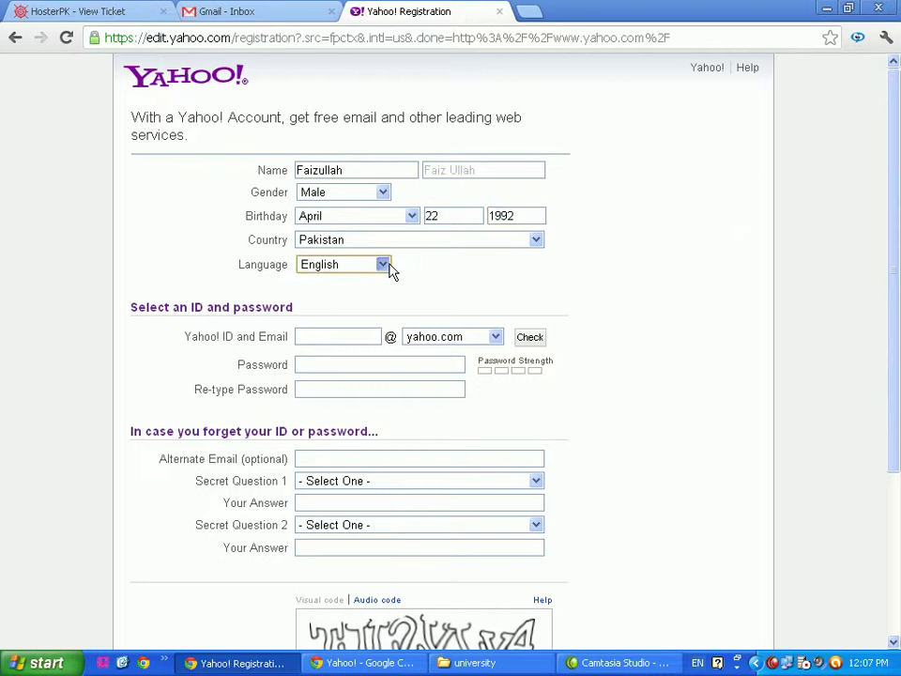
click(309, 336)
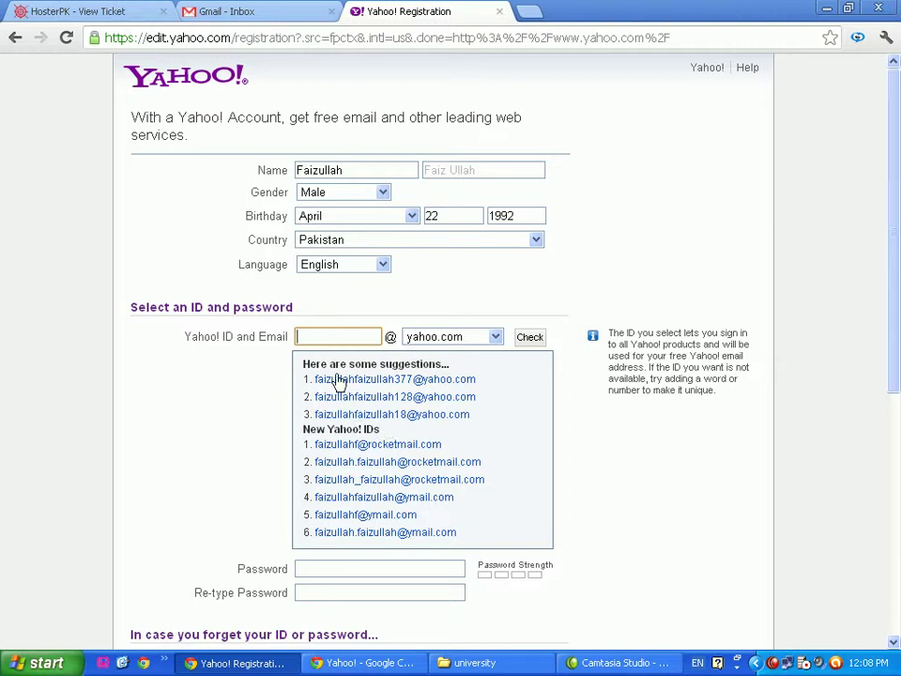
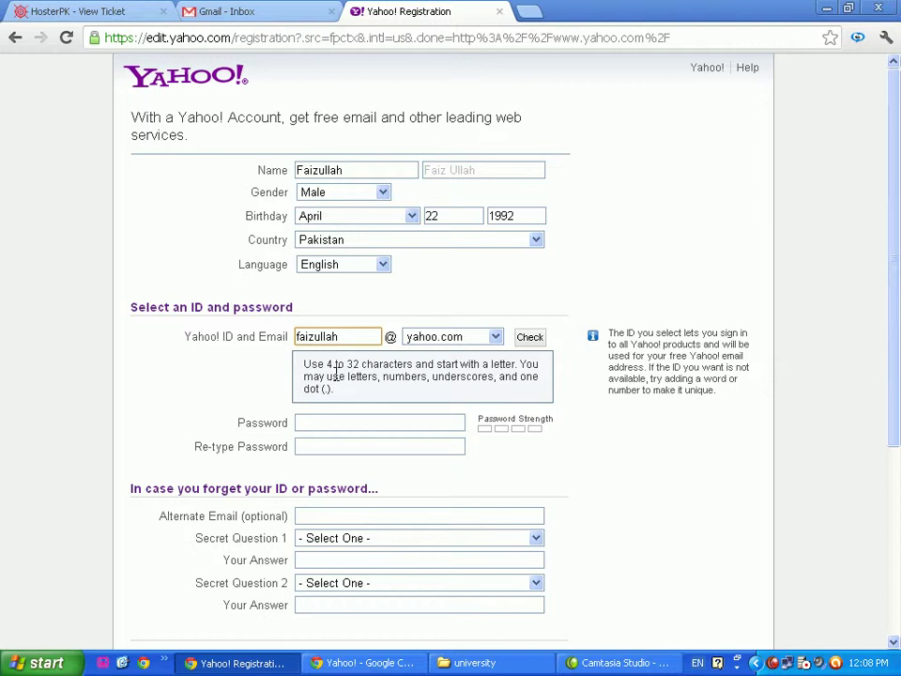
Try a Yahoo ID built from the name and birth year, then change its trailing digits
click(530, 340)
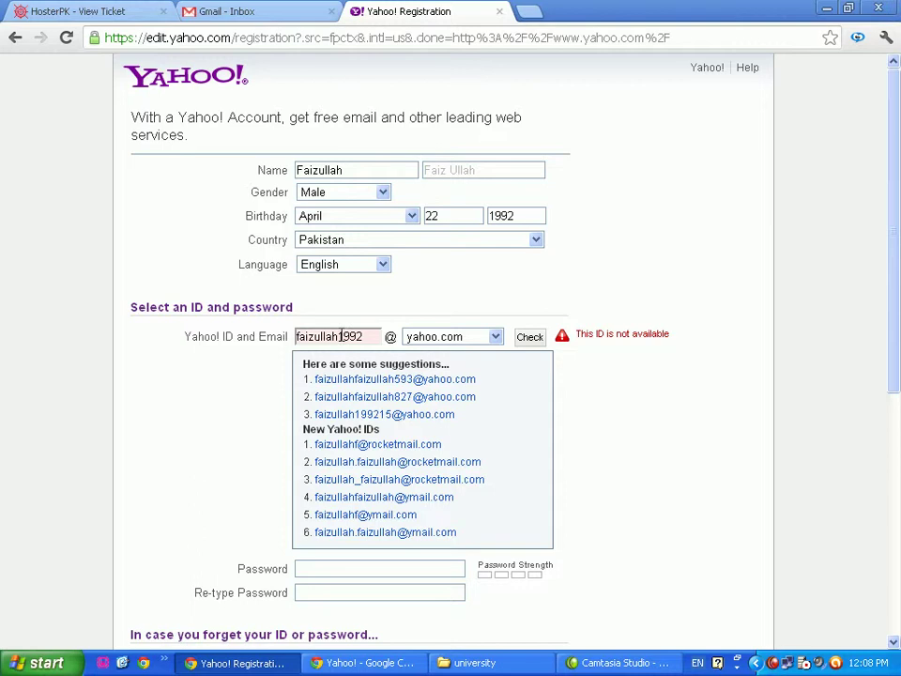
click(360, 330)
text(-)
click(361, 334)
key(BackSpace)
key(BackSpace)
key(BackSpace)
key(BackSpace)
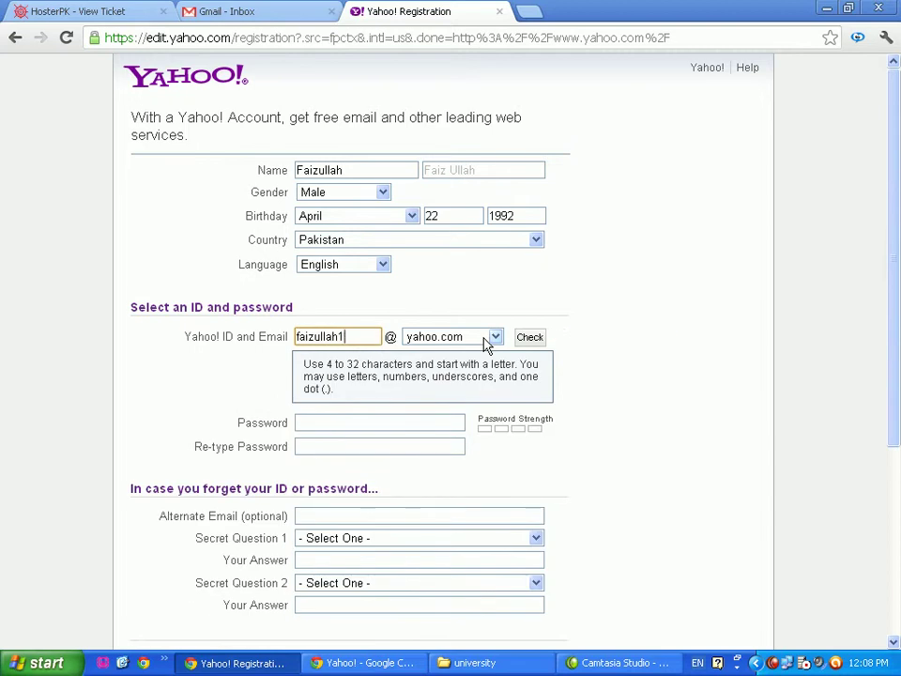
text(0)
text(78)
text(6)
key(BackSpace)
key(BackSpace)
key(BackSpace)
key(BackSpace)
text(7860)
Revise the ID's trailing digits and re-check until an available Yahoo ID is accepted
key(BackSpace)
key(BackSpace)
key(BackSpace)
key(BackSpace)
text(7860)
key(BackSpace)
click(530, 338)
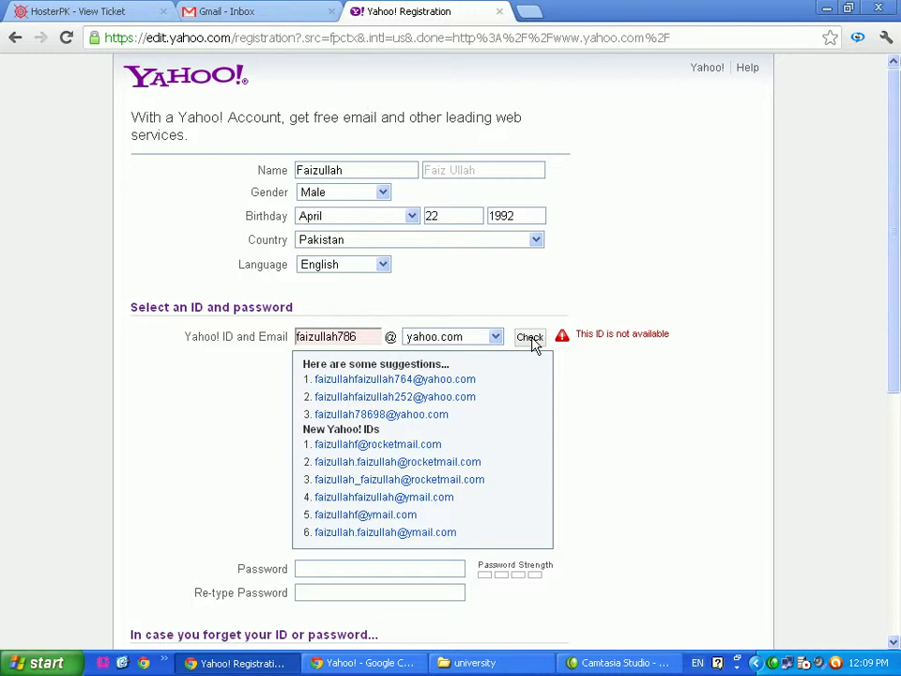
click(361, 337)
text(0)
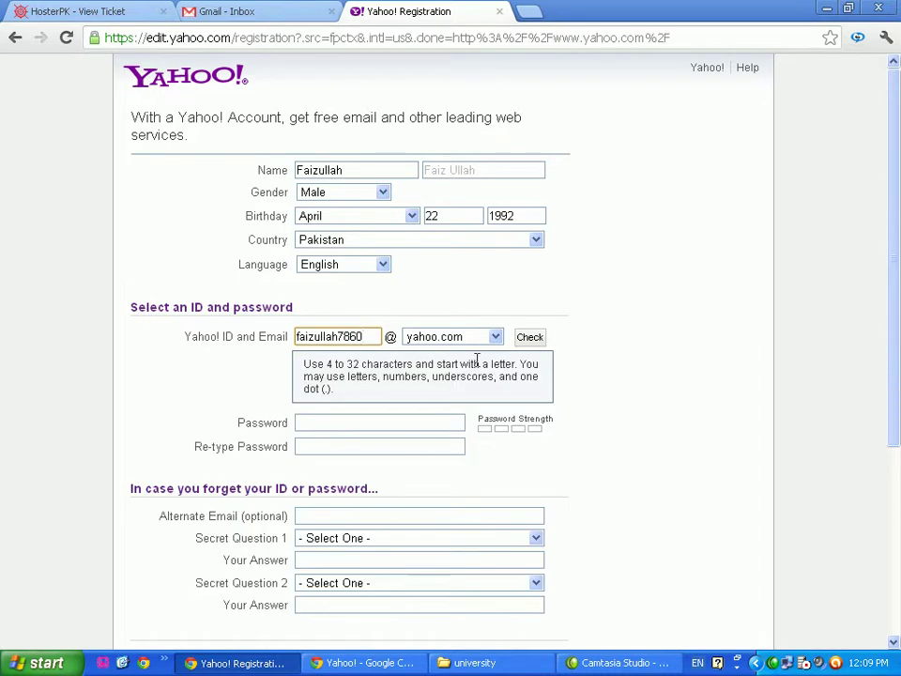
click(531, 343)
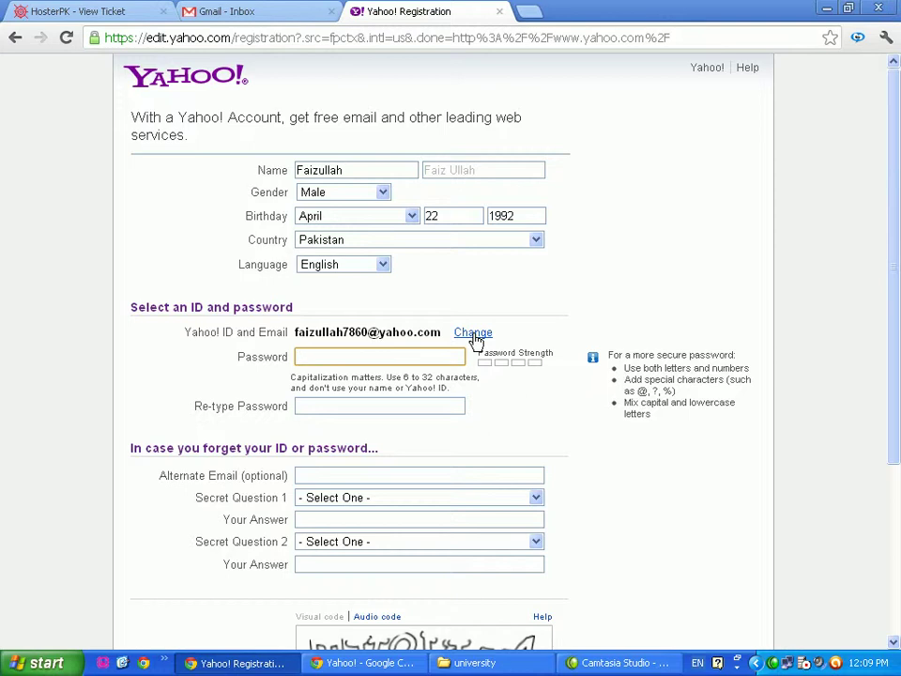
Enter the account password and confirm it in Re-type Password
text(•••••••)
key(Tab)
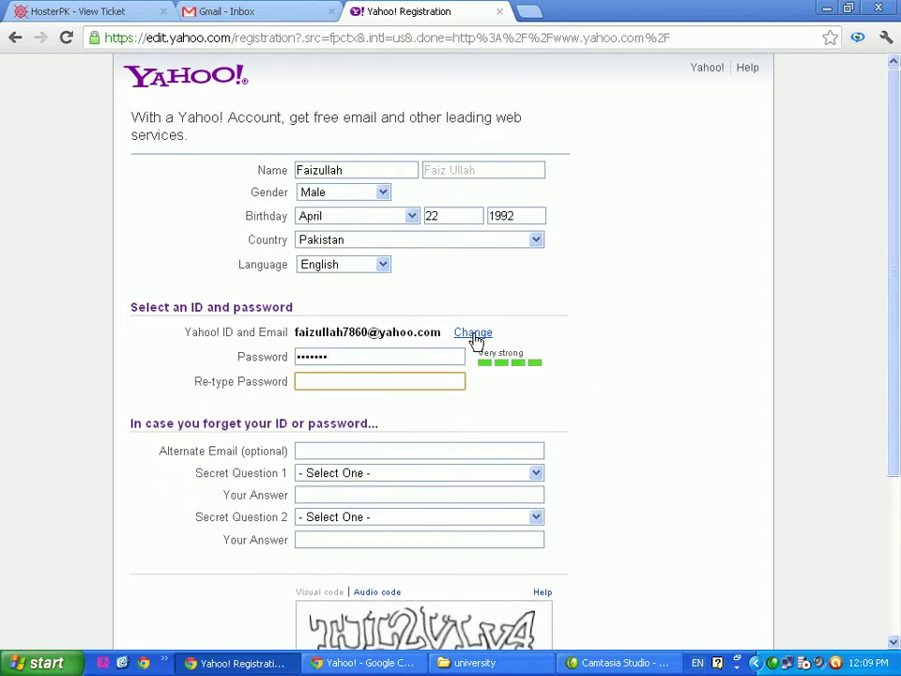
text(•••••••)
click(299, 451)
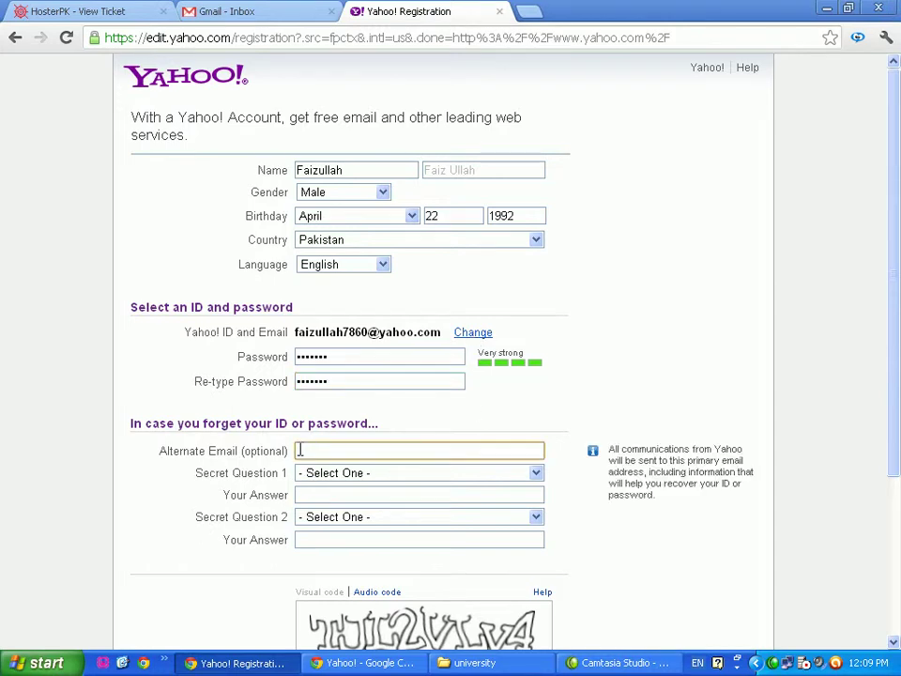
scroll(547, 477, down, 3)
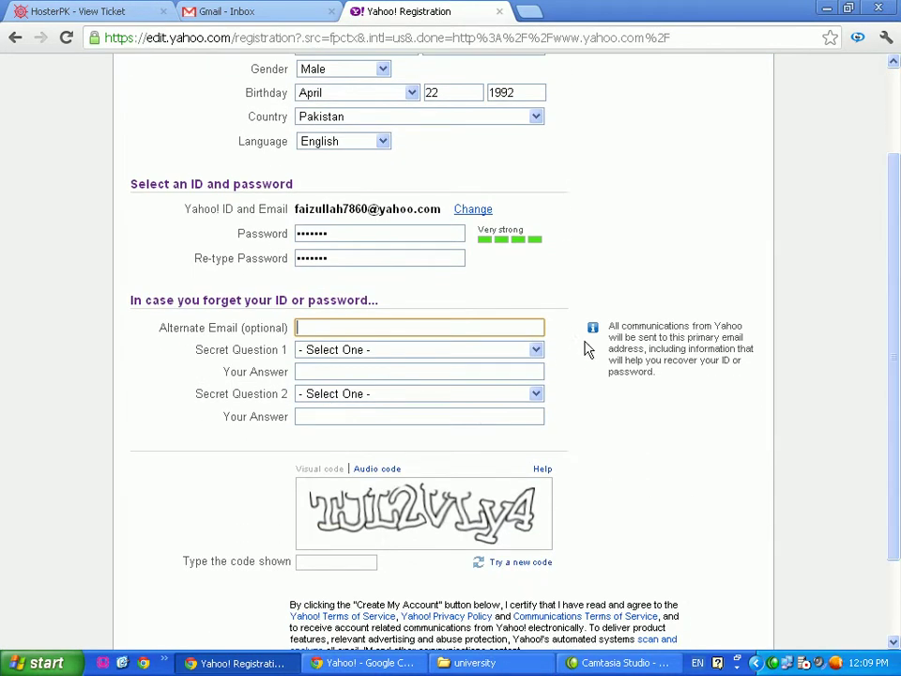
Choose the favorite uncle question as Secret Question 1 and type its answer
click(536, 352)
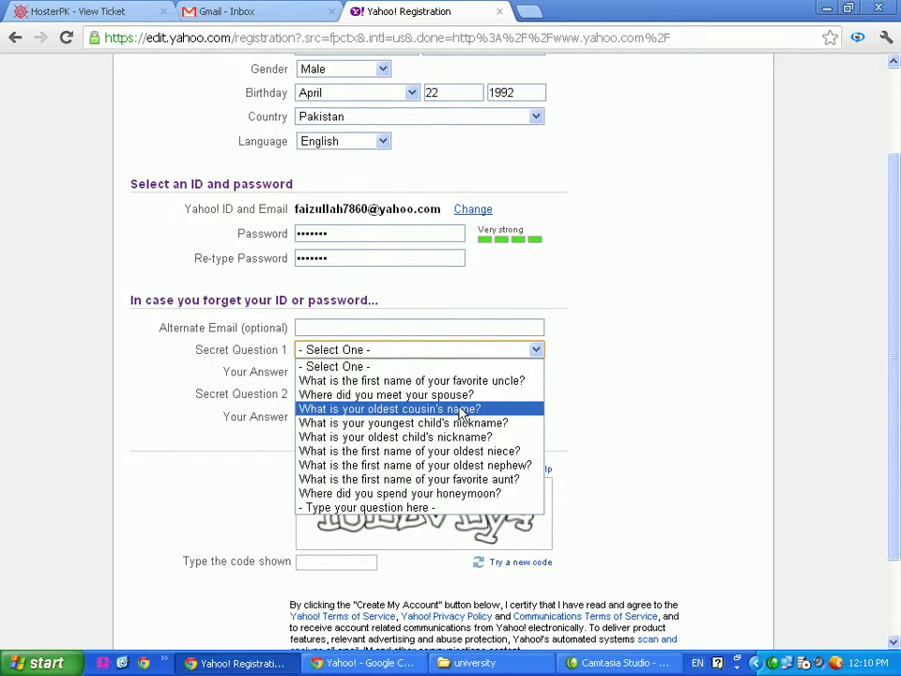
click(474, 381)
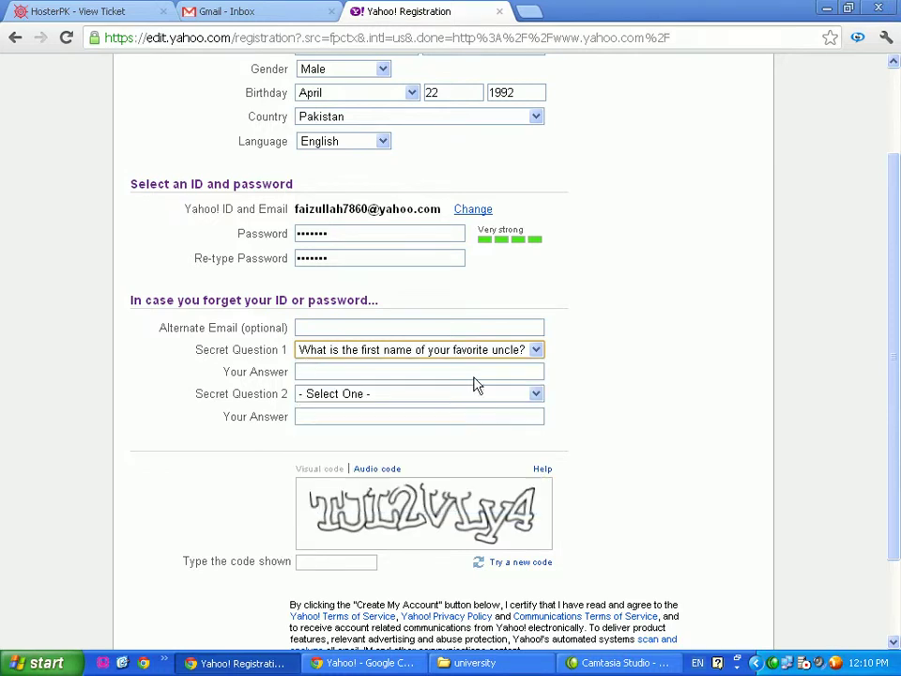
click(304, 372)
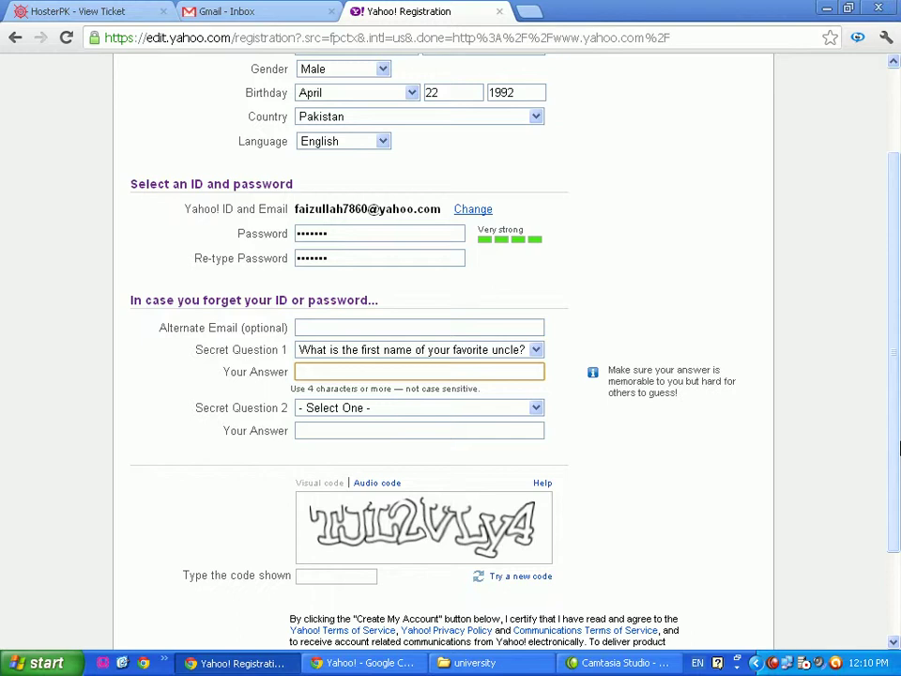
text(Nizamuddin)
Choose 'Who is your favorite author?' as Secret Question 2, answer it, and lowercase the first answer's initial
click(535, 409)
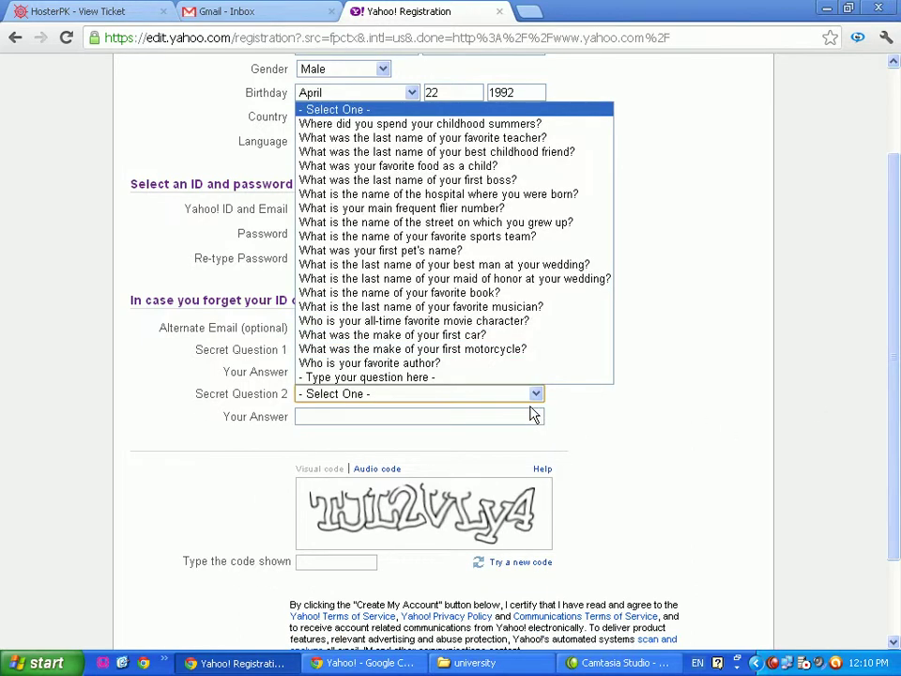
click(365, 367)
click(330, 416)
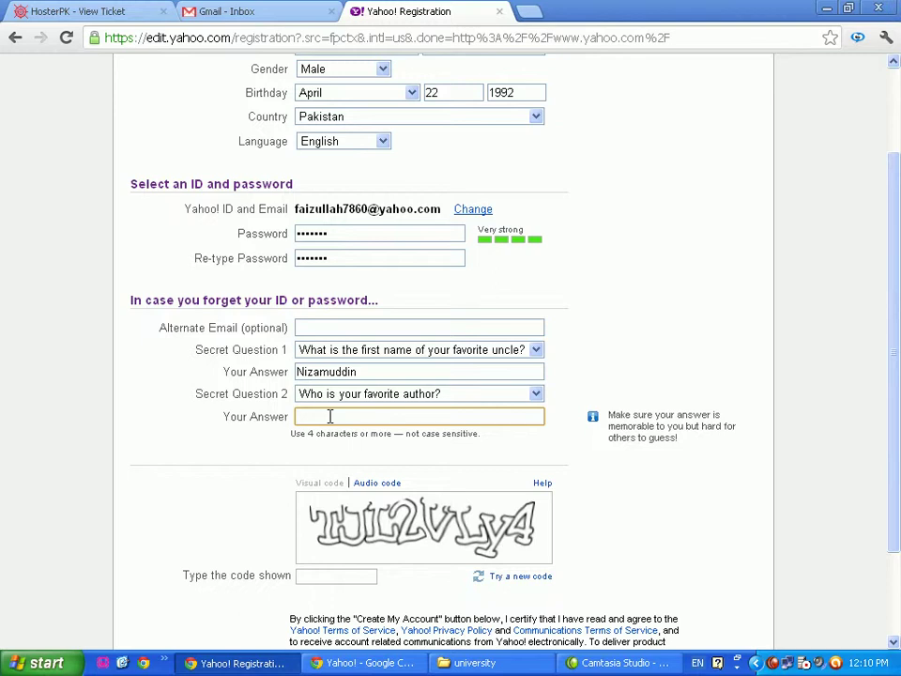
text(allama)
click(296, 372)
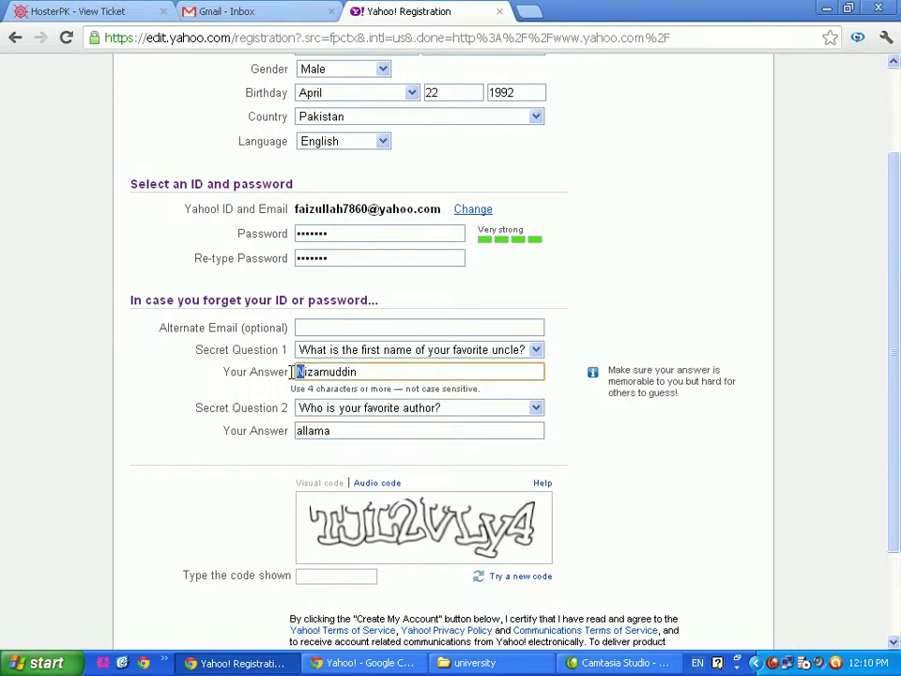
text(n)
click(332, 431)
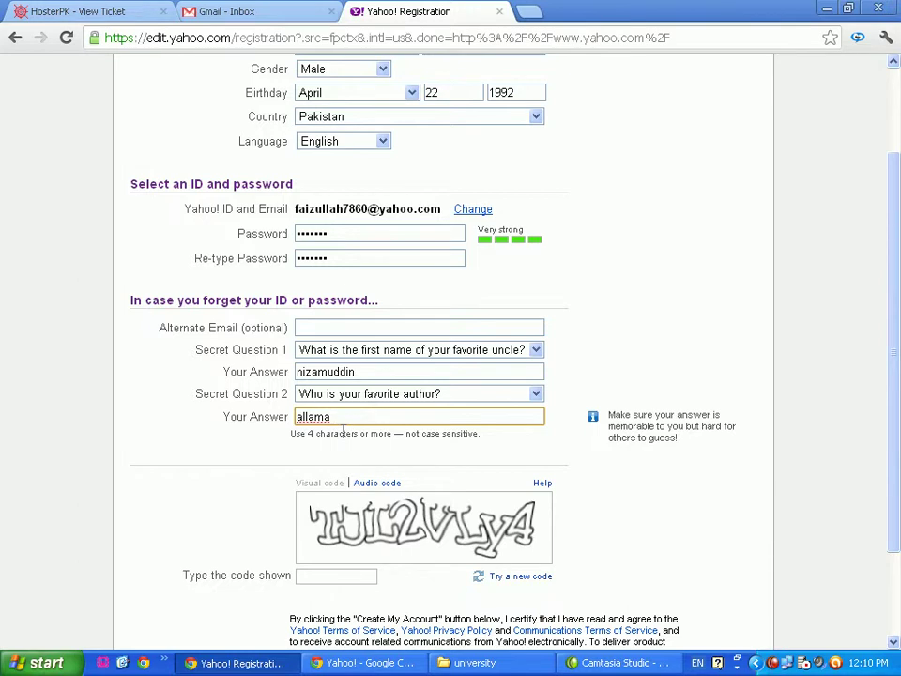
text(iqbal)
scroll(317, 539, down, 3)
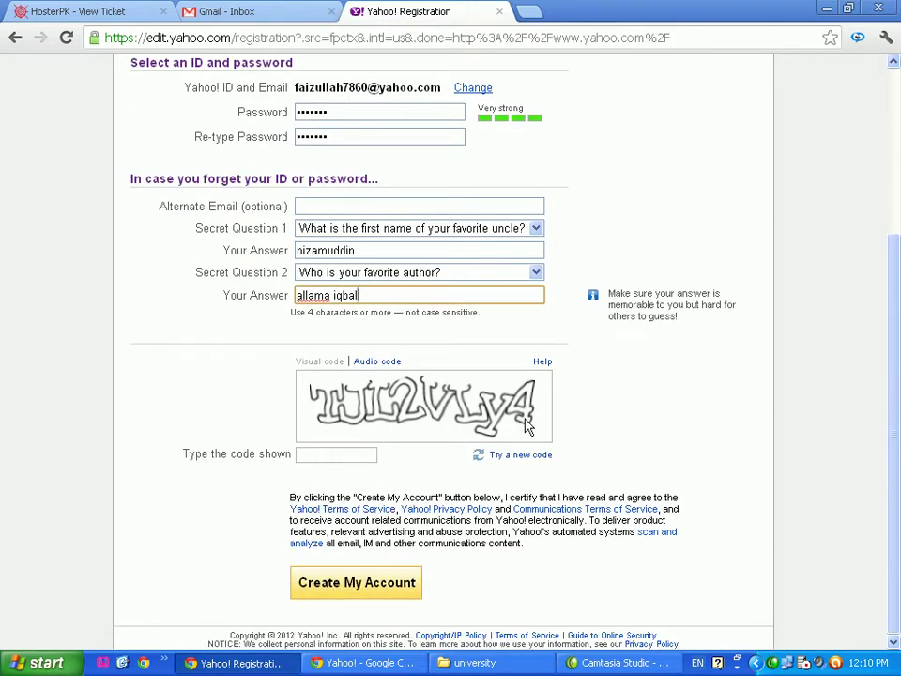
click(521, 459)
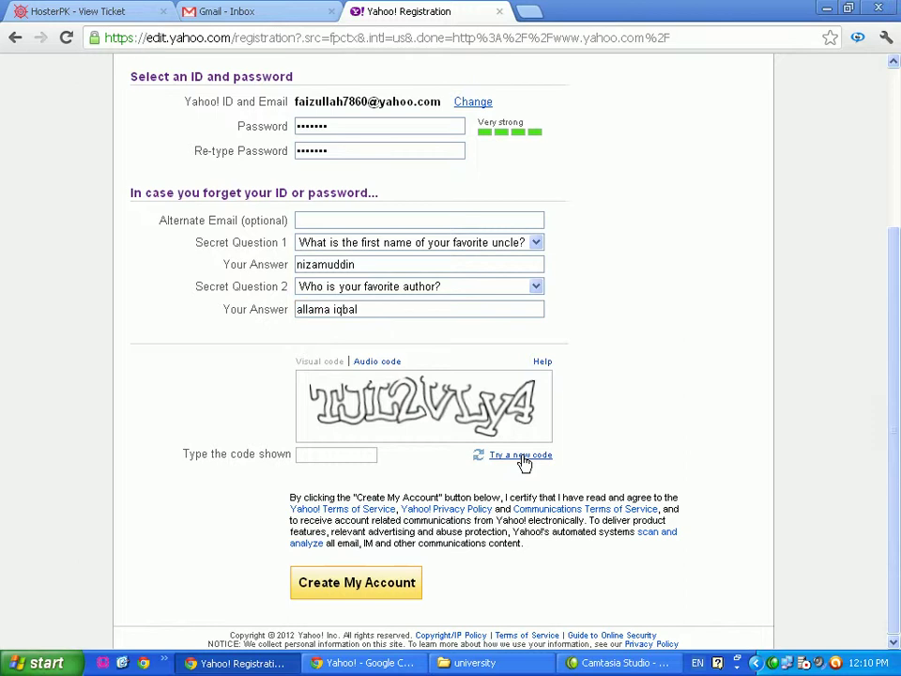
Type the shown verification code and submit the form with Create My Account
click(522, 459)
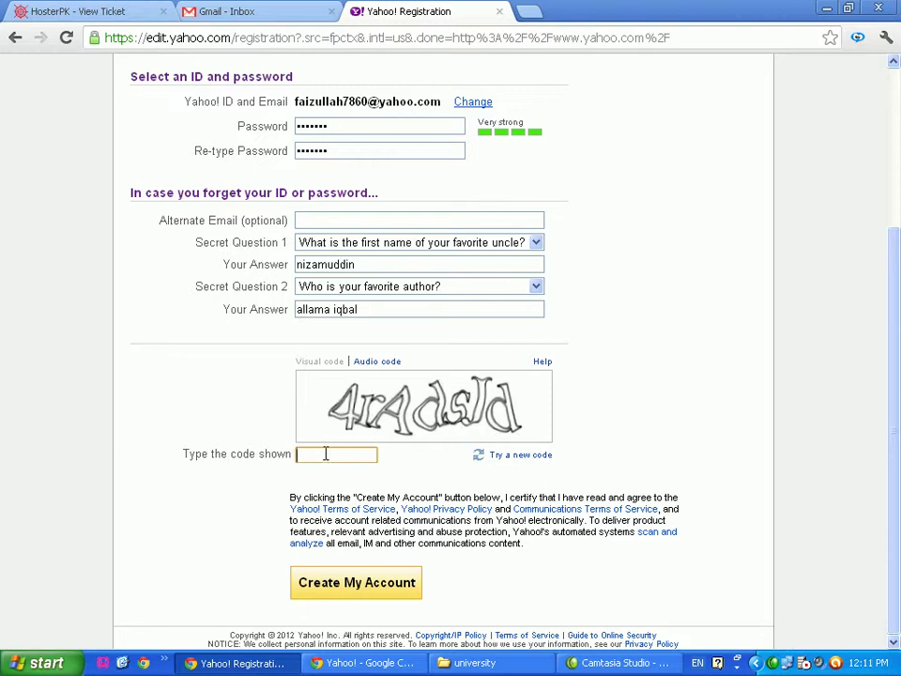
text(4r)
right_click(775, 663)
click(736, 557)
text(A)
right_click(775, 664)
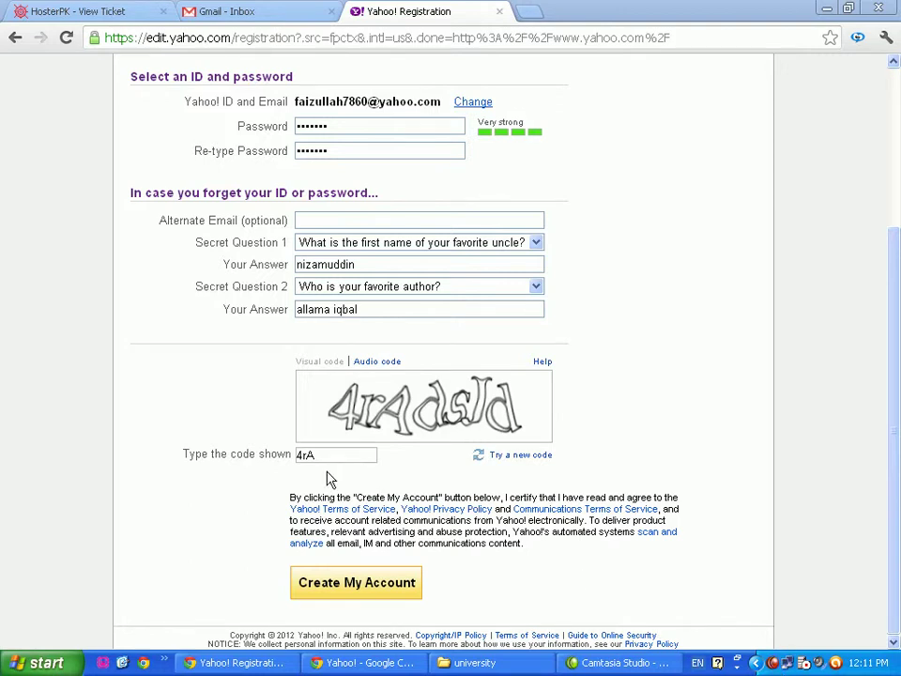
click(375, 456)
text(d)
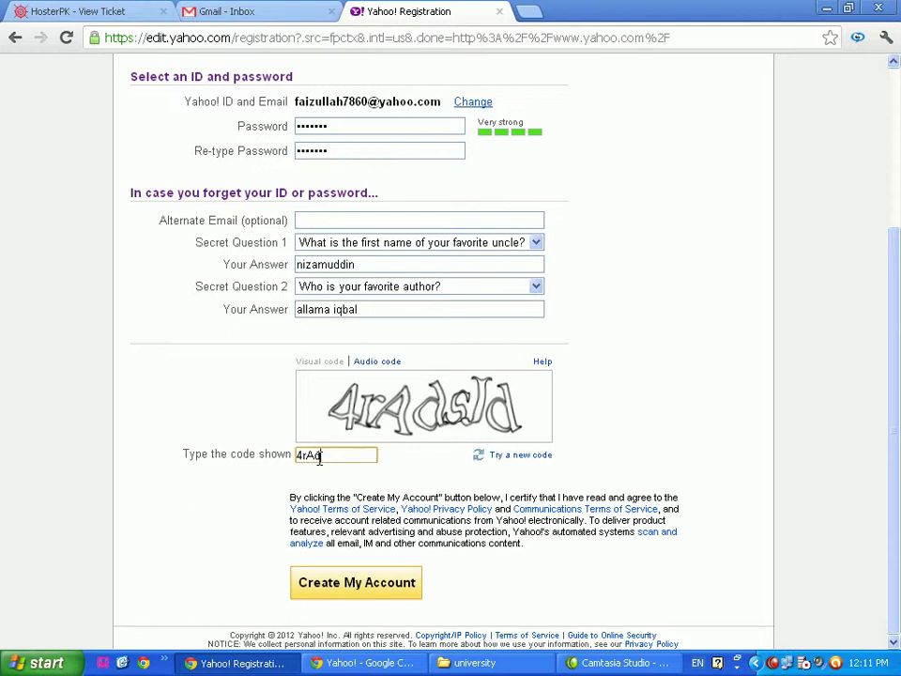
text(sJd)
click(357, 587)
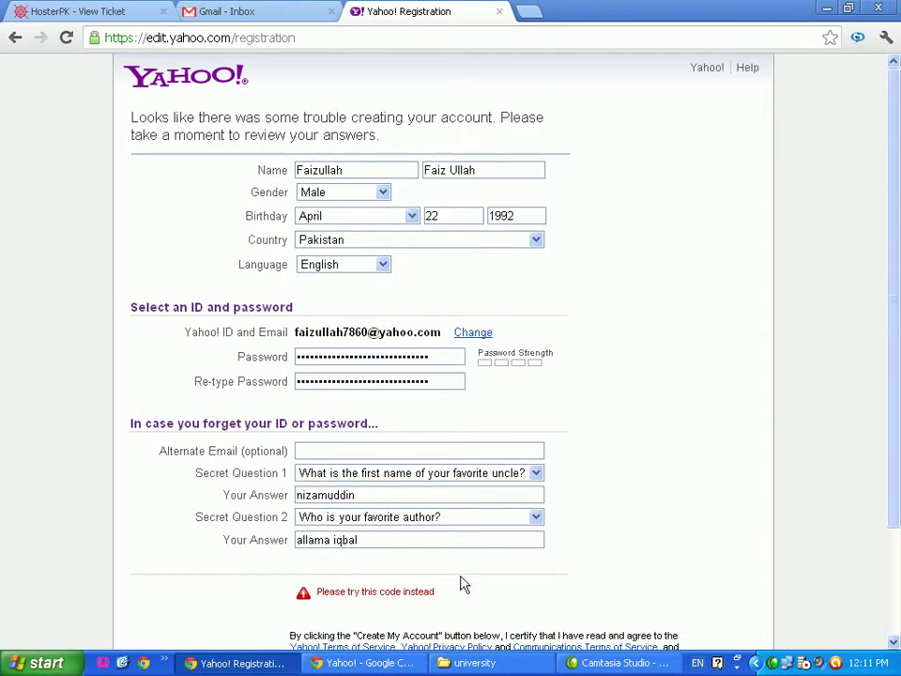
Enter the replacement verification code and resubmit with Create My Account
scroll(627, 497, down, 3)
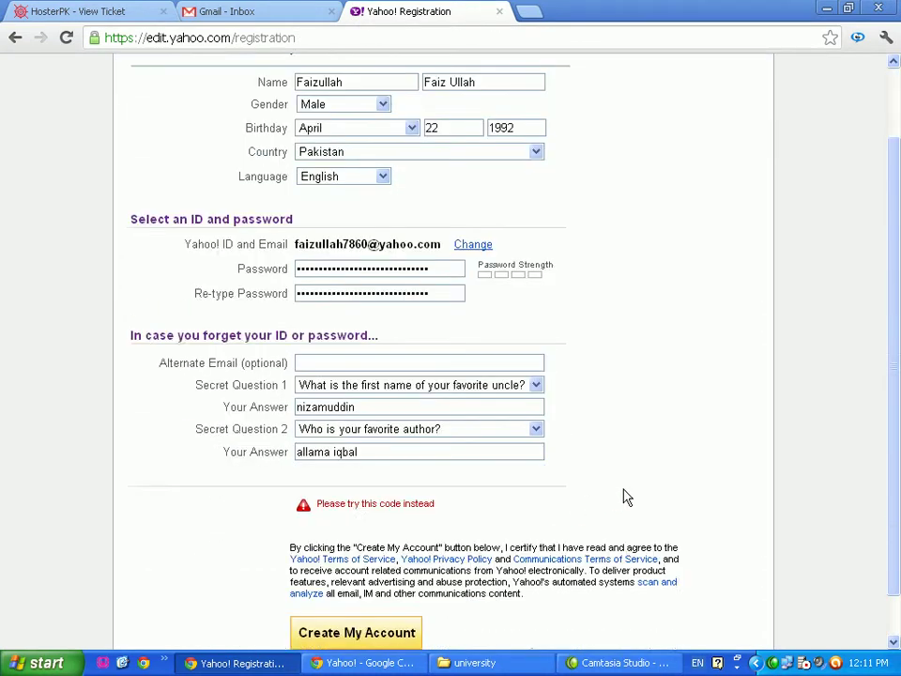
scroll(627, 497, down, 3)
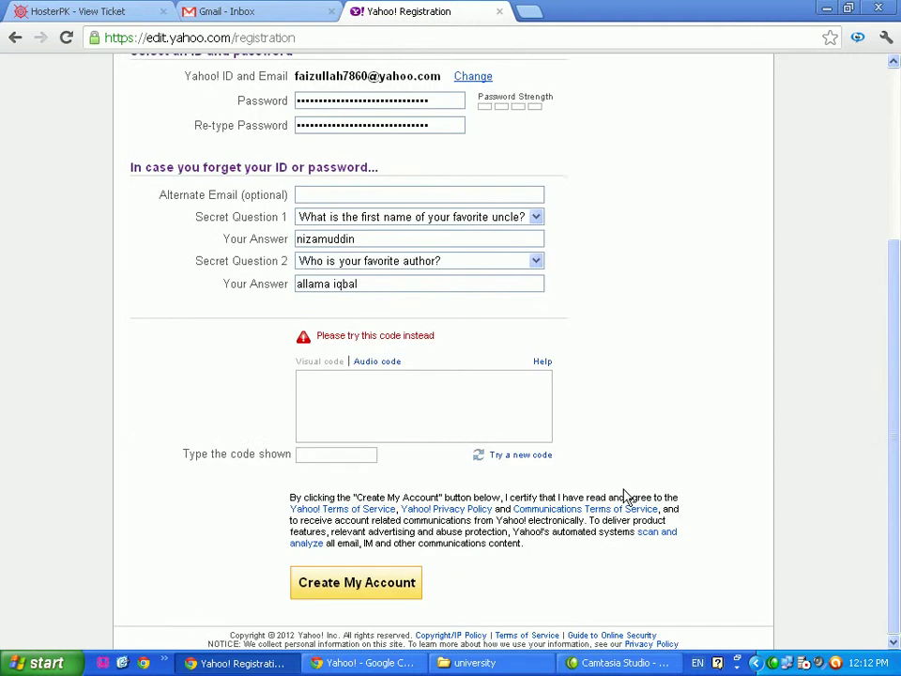
click(322, 456)
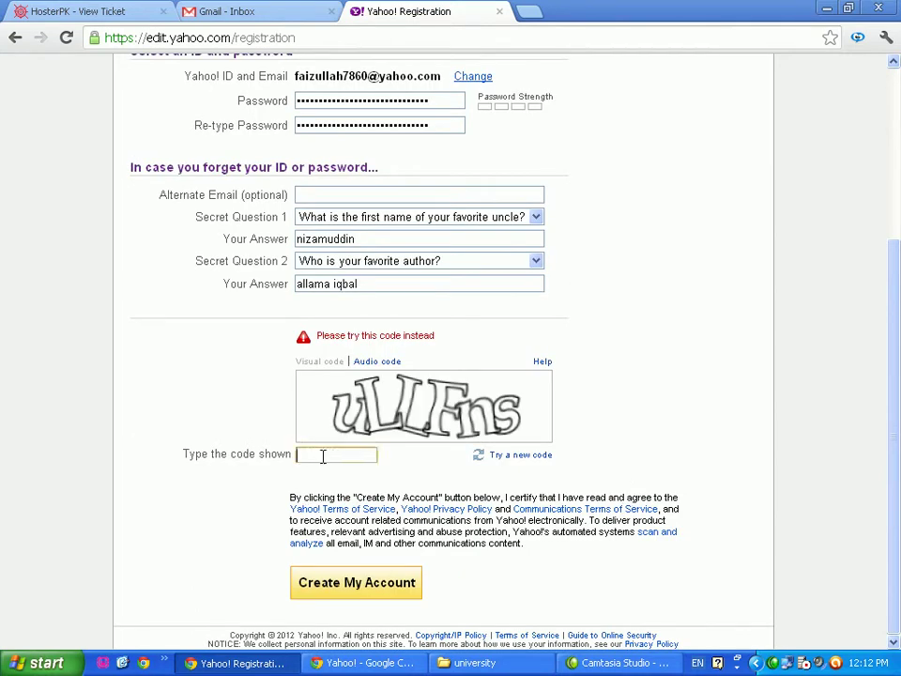
text(ullfns)
click(350, 588)
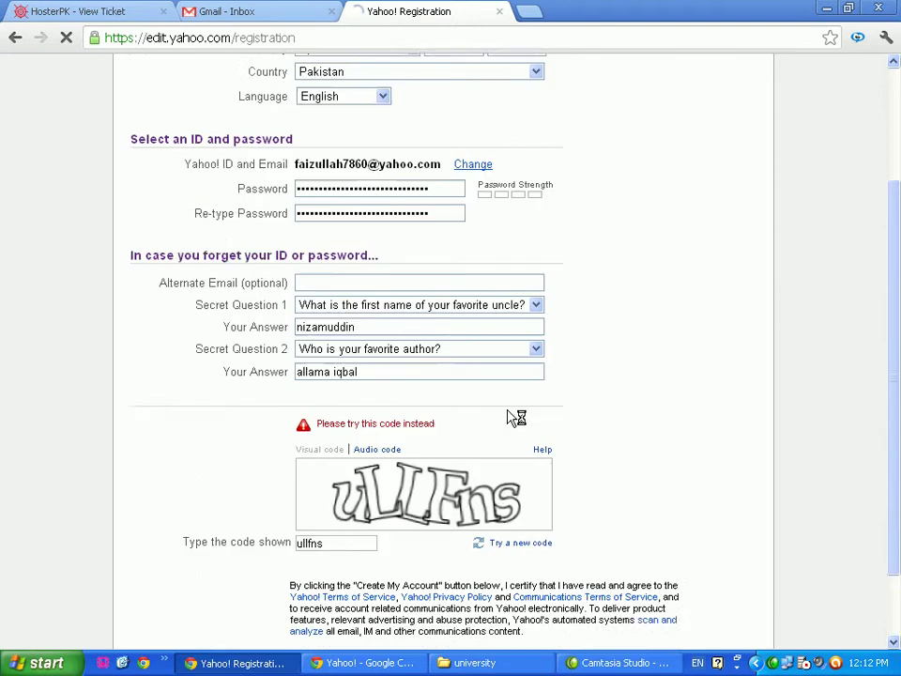
scroll(506, 410, down, 2)
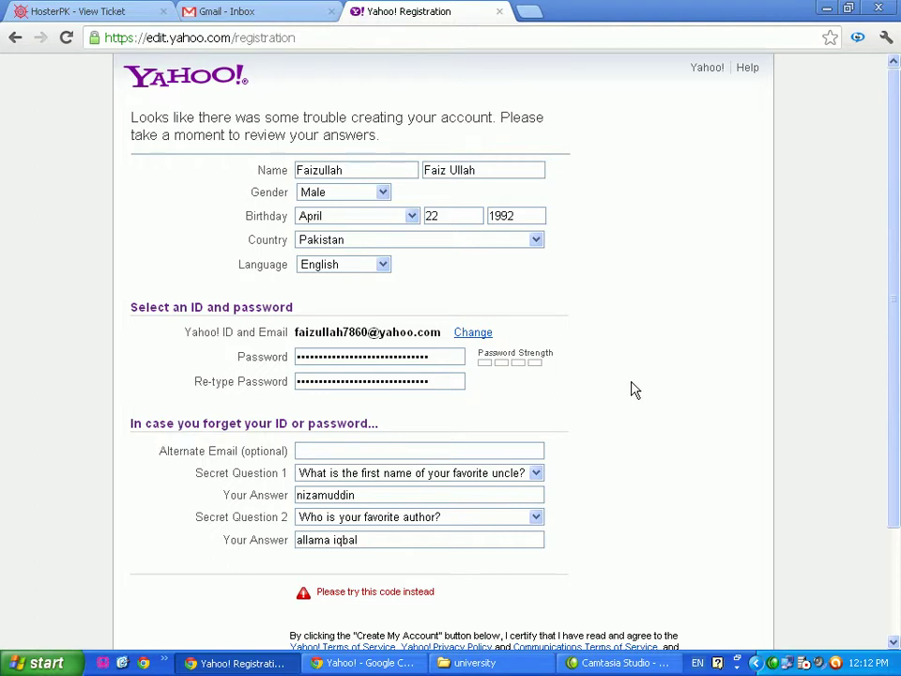
Replace the password and retype it in Re-type Password until rated Very strong
scroll(526, 386, down, 3)
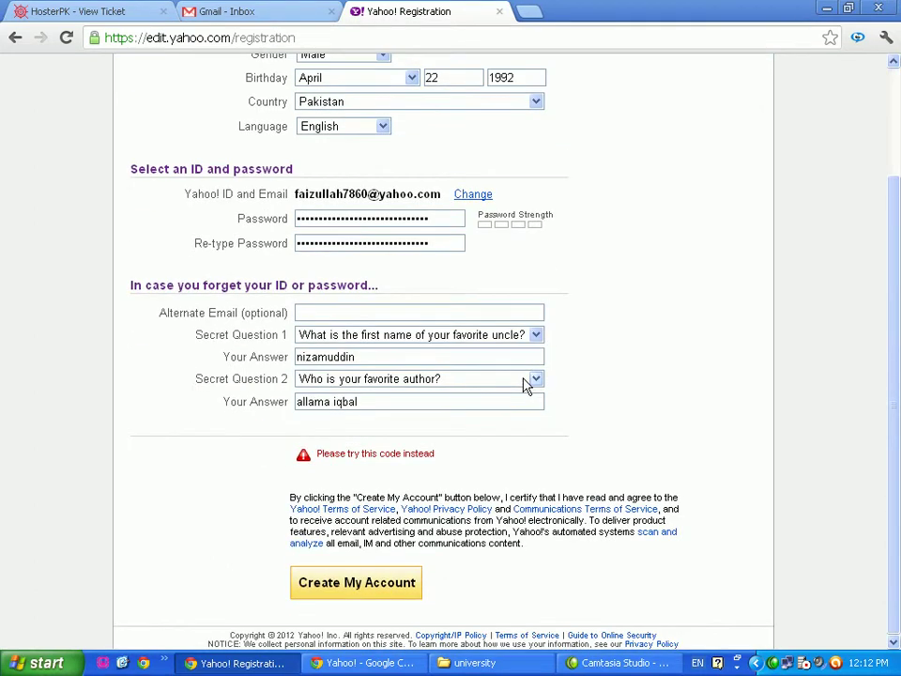
drag(442, 216, 246, 214)
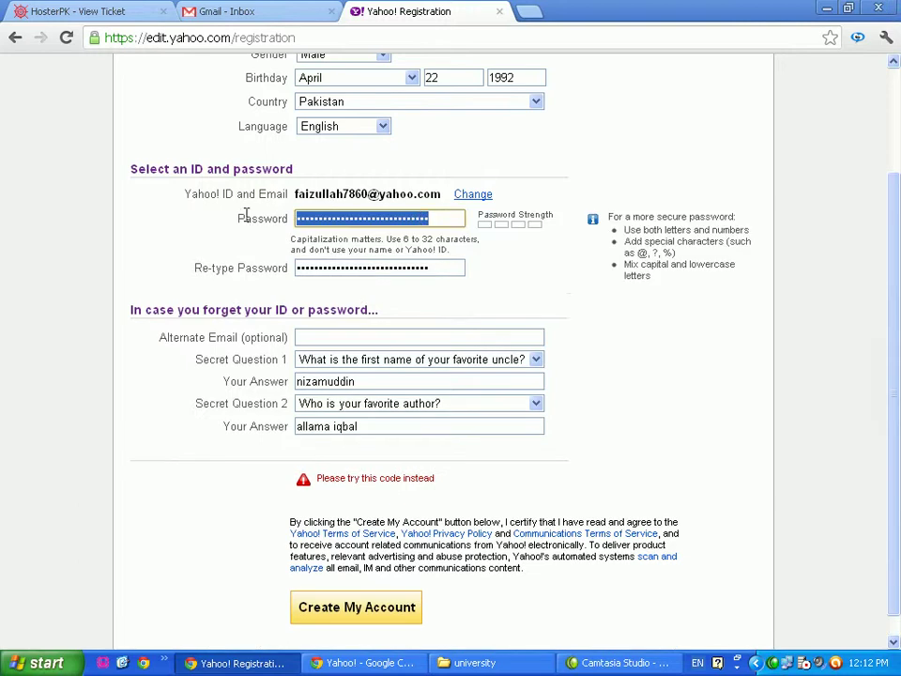
text(••••••)
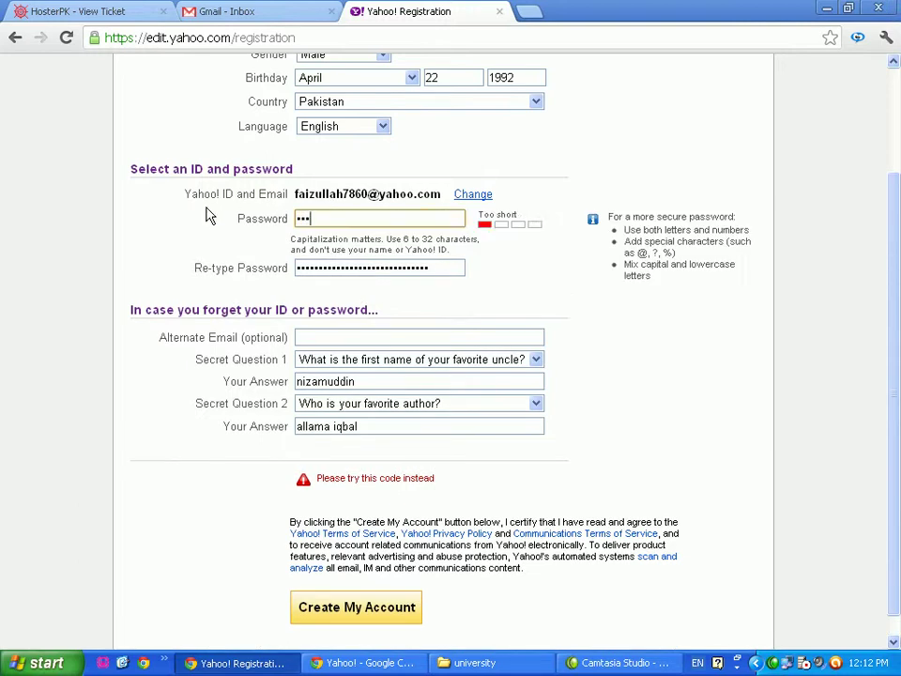
text(•)
key(Tab)
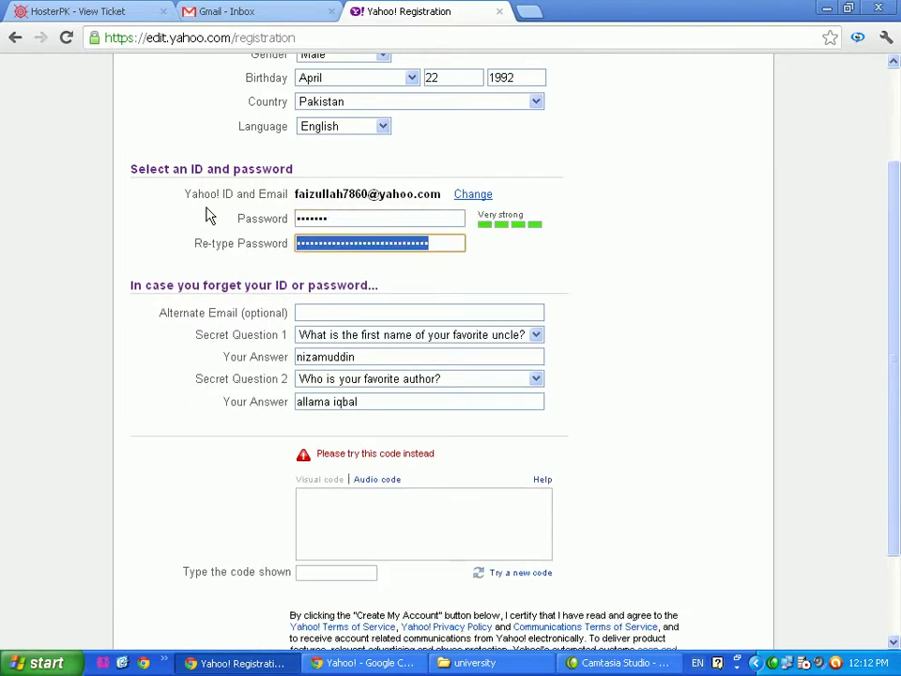
text(•••)
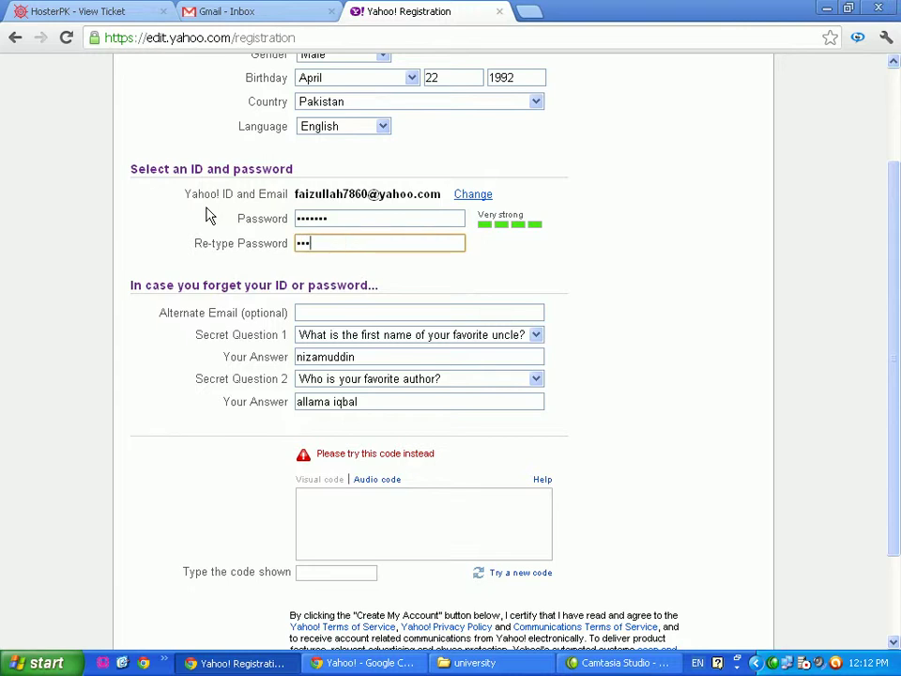
text(••••)
click(327, 552)
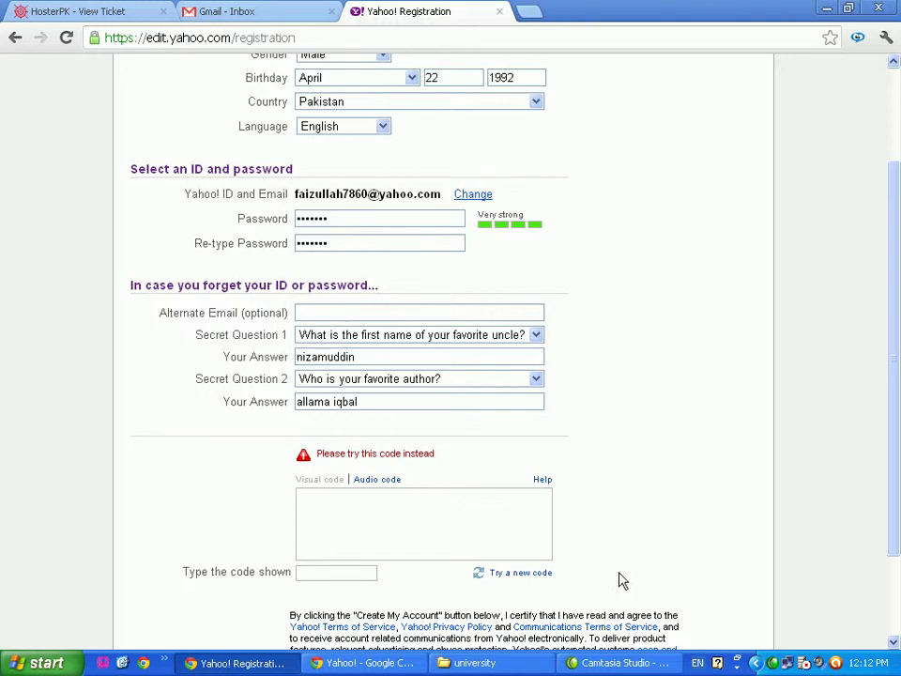
Load a fresh verification image and type its code into the 'Type the code shown' box
click(521, 573)
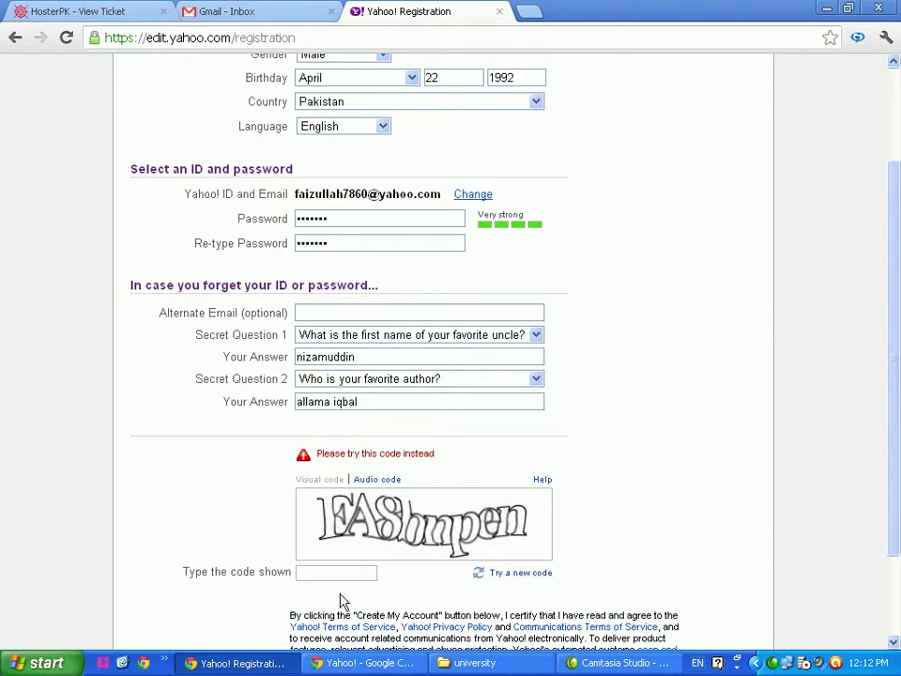
click(321, 572)
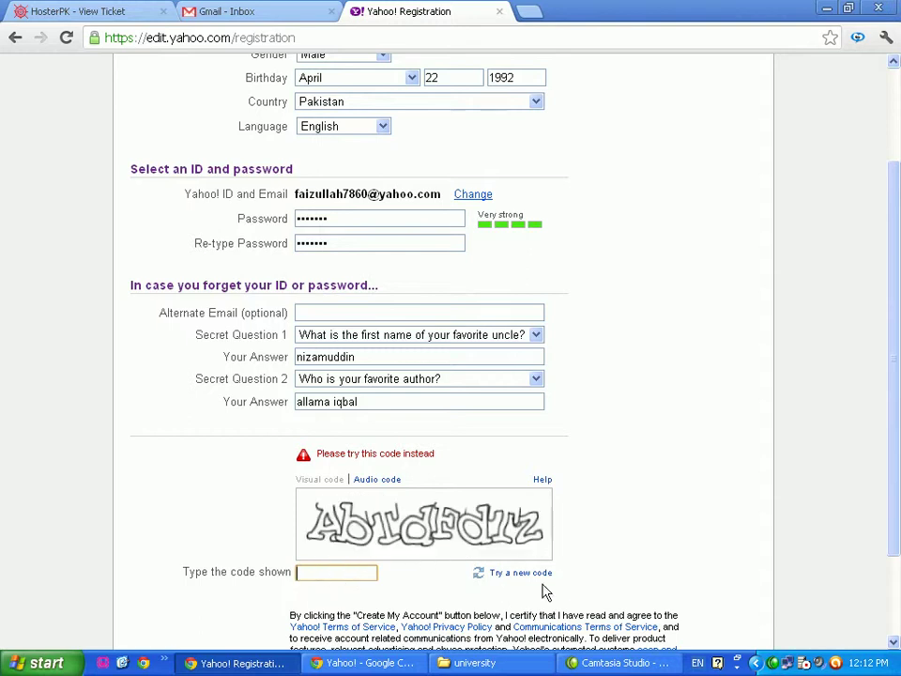
text(abtdfd)
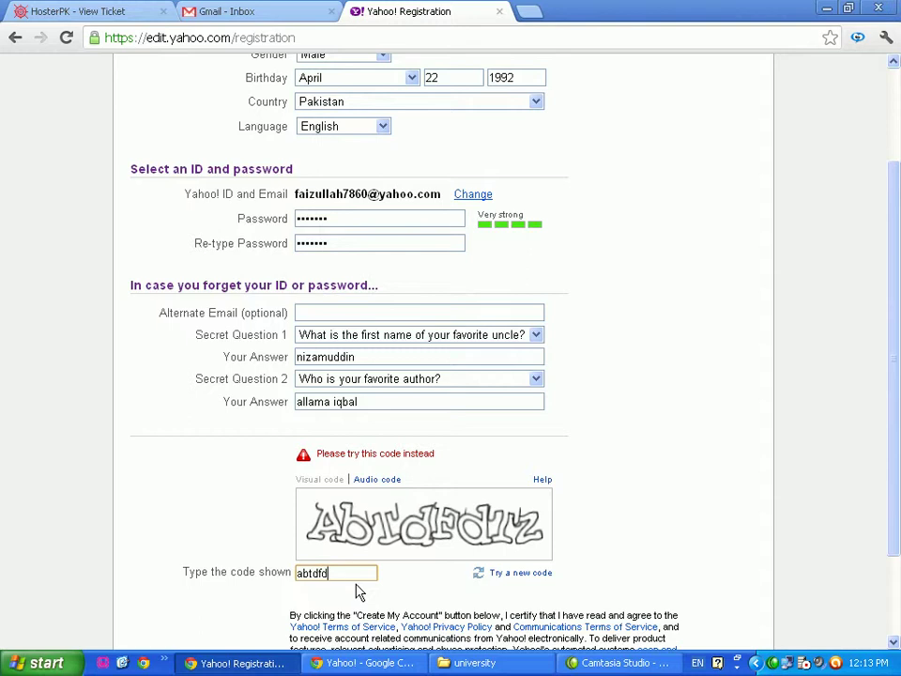
text(tz)
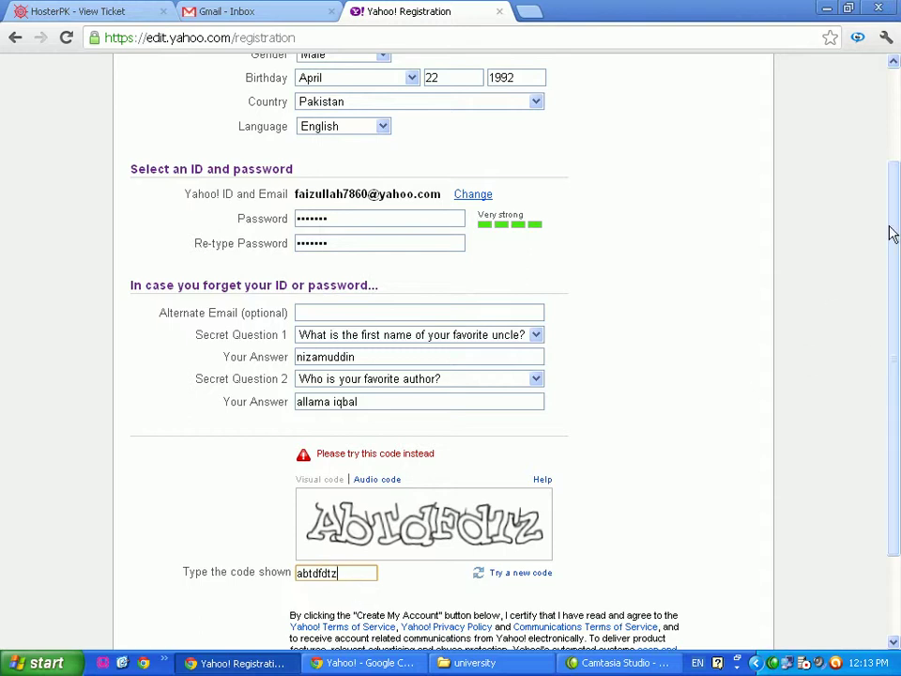
drag(894, 230, 896, 321)
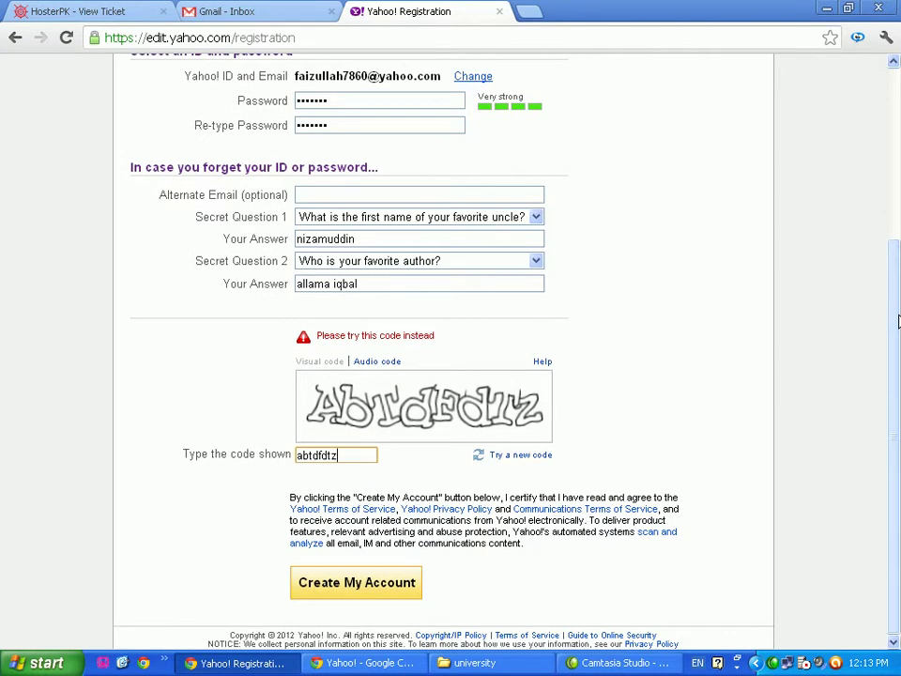
drag(896, 326, 896, 168)
scroll(853, 400, down, 5)
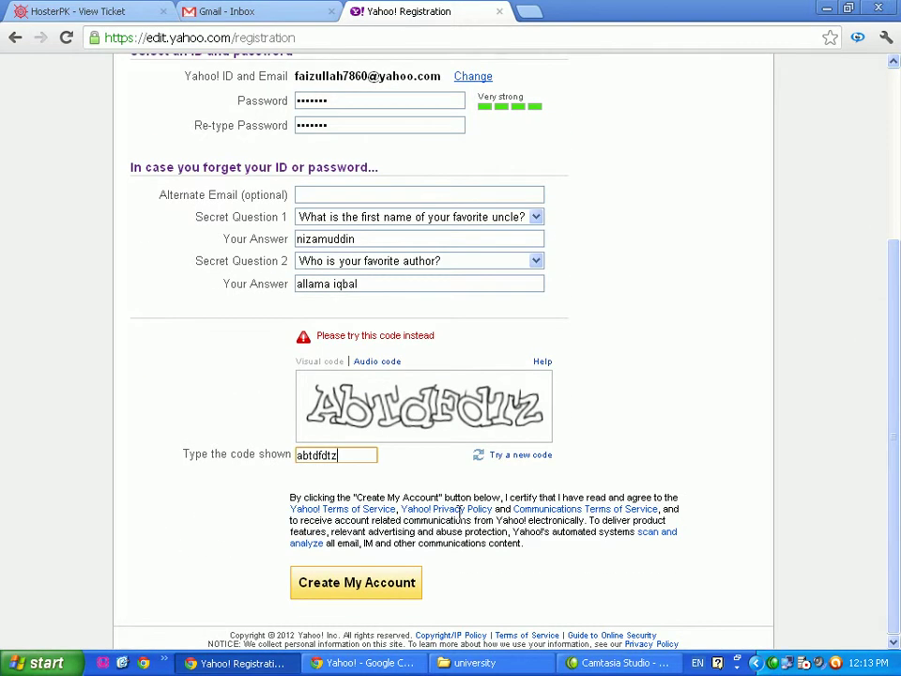
Create the account, sign out on the Yahoo home page, and go to the HosterPK ticket tab
click(355, 584)
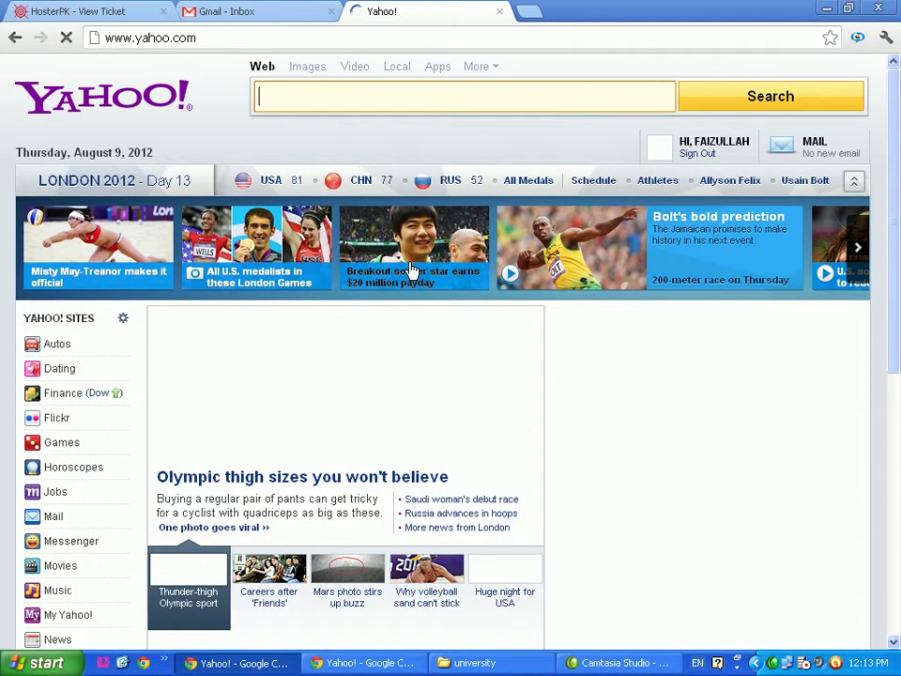
click(694, 154)
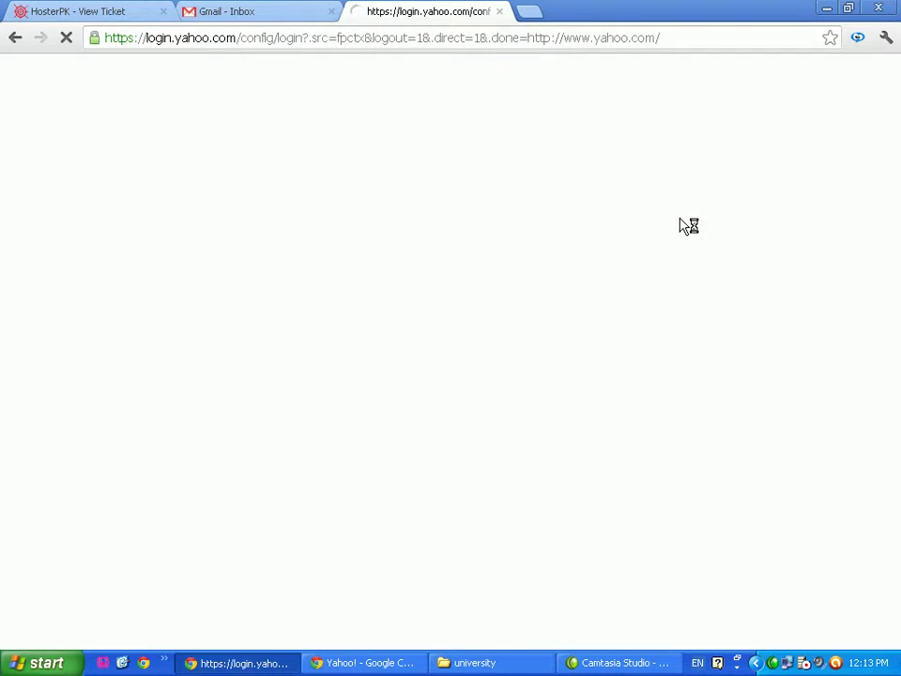
click(73, 13)
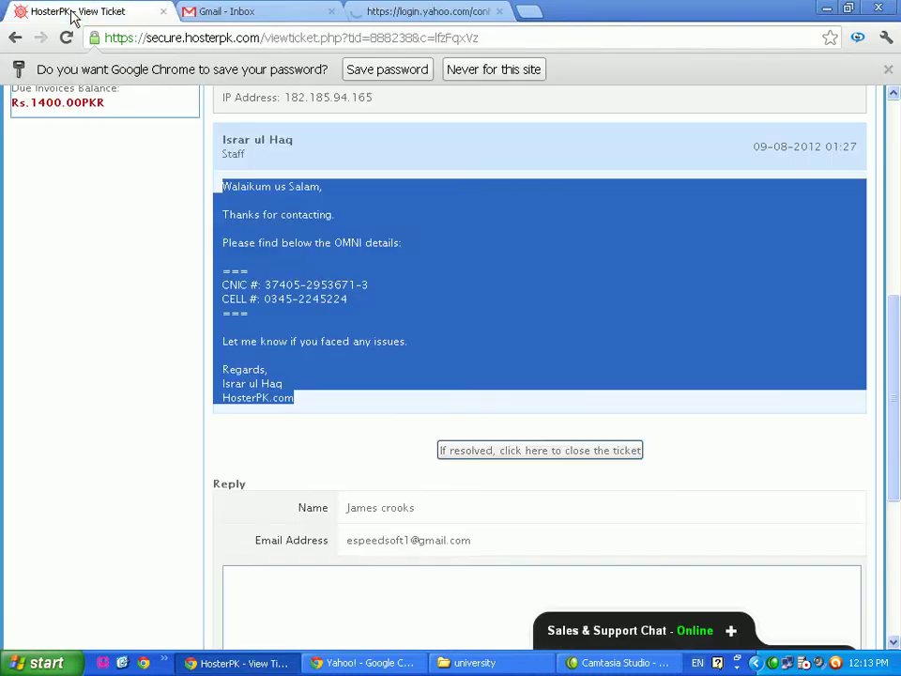
Close the duplicate Yahoo Chrome window and return to the window where Yahoo is loading
click(413, 11)
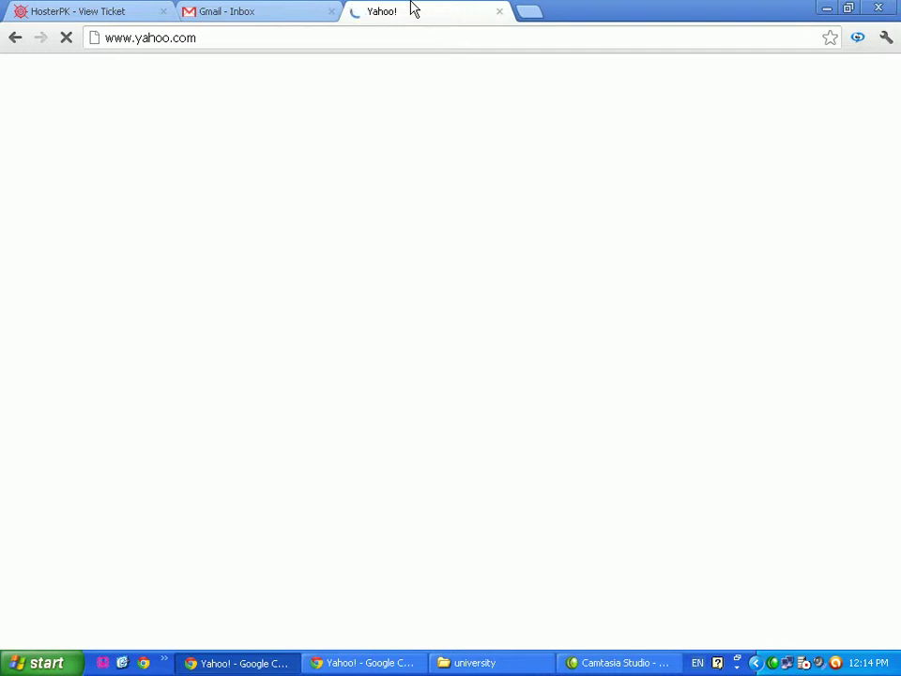
click(380, 664)
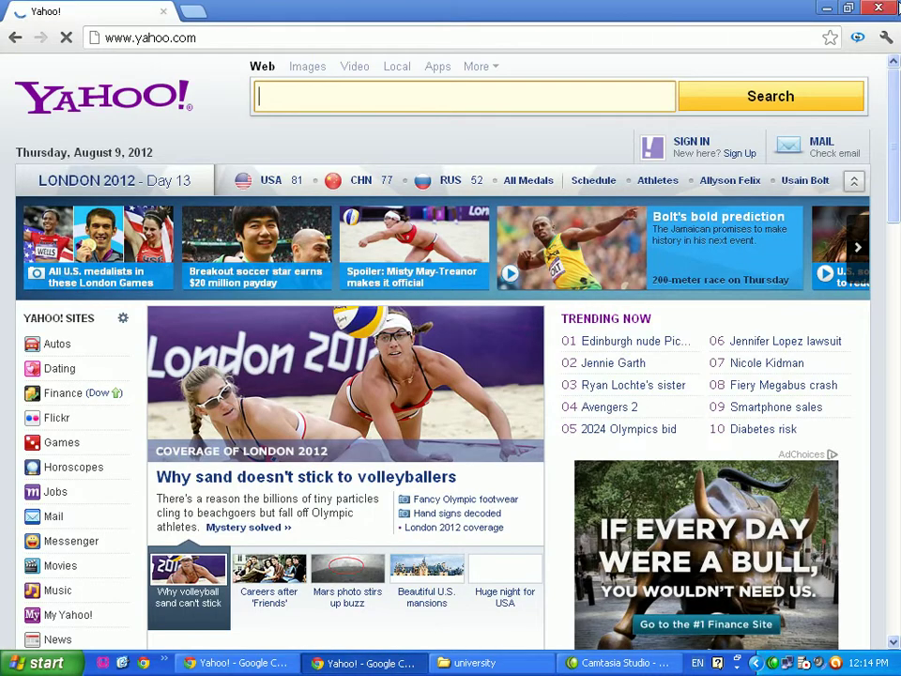
click(880, 14)
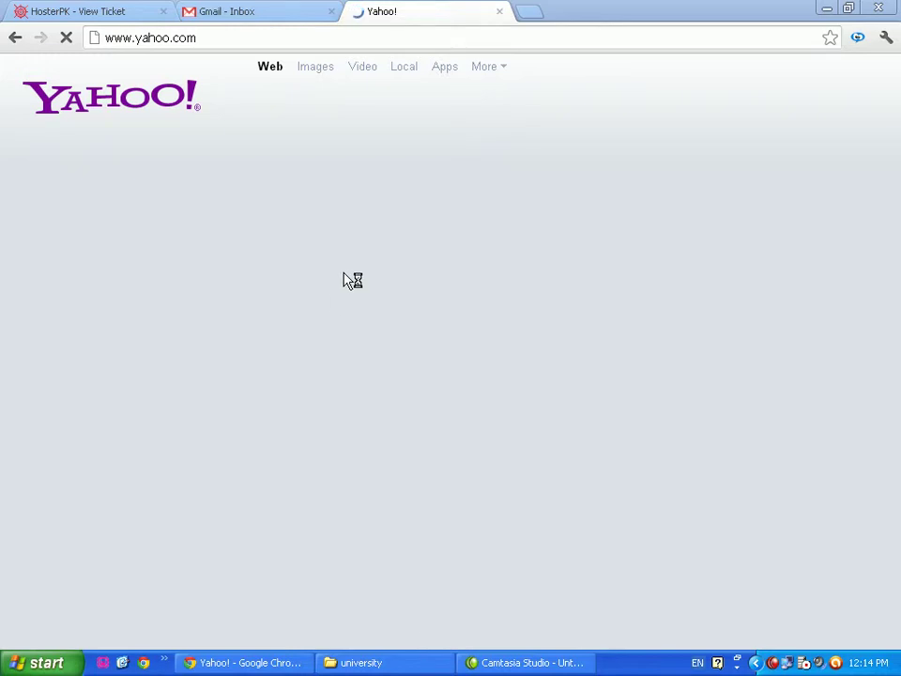
click(526, 662)
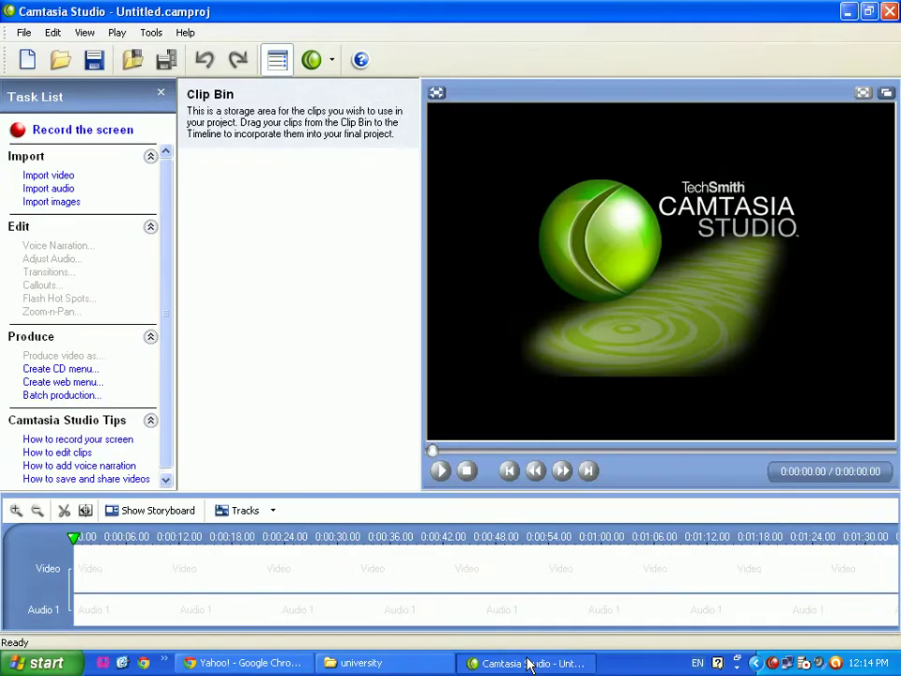
click(422, 665)
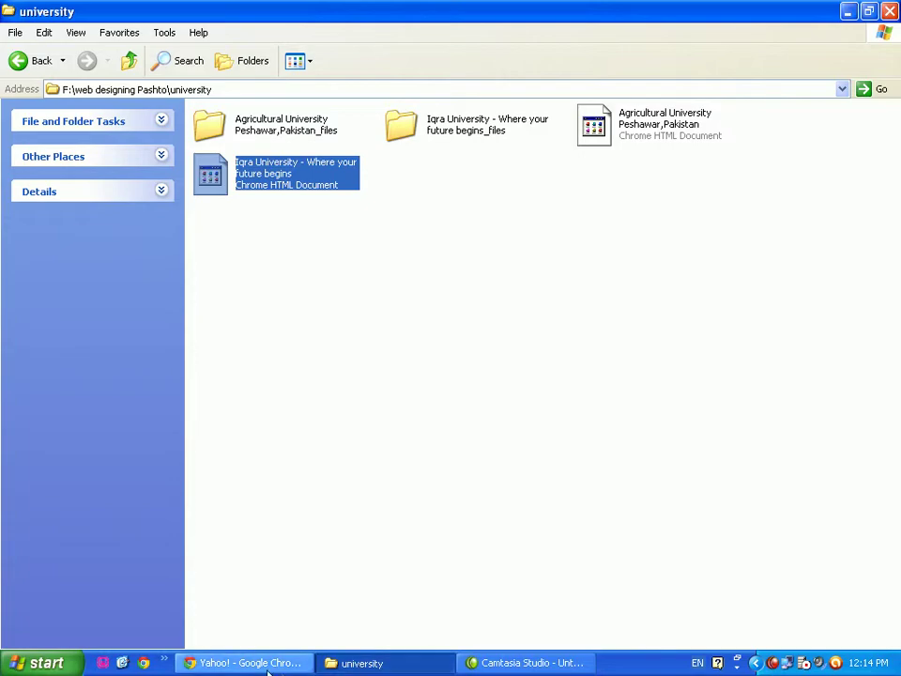
click(267, 663)
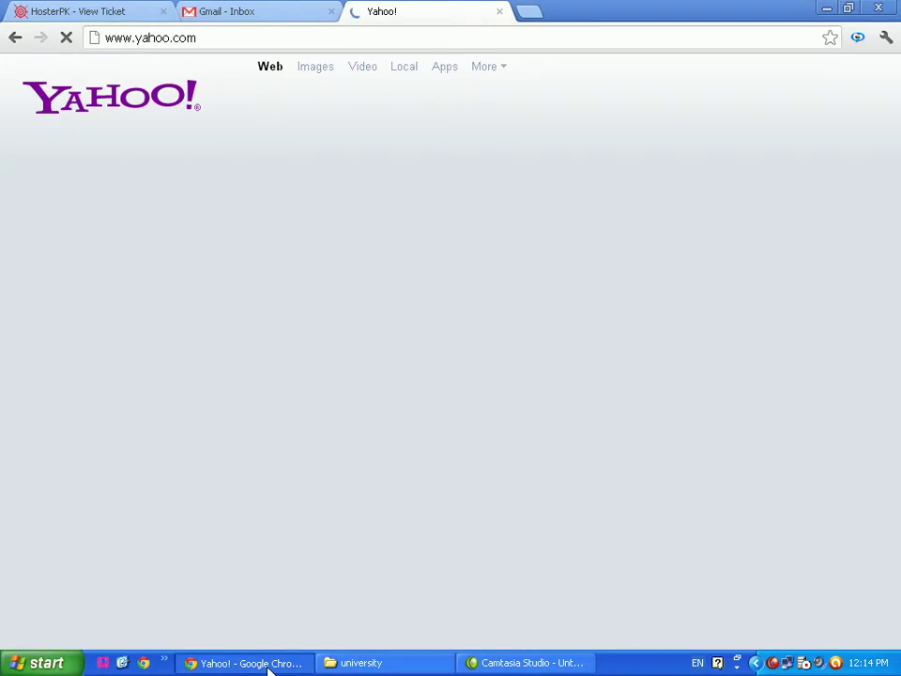
Close the stalled Yahoo tab and load yahoo.com in a fresh tab
click(499, 13)
click(369, 17)
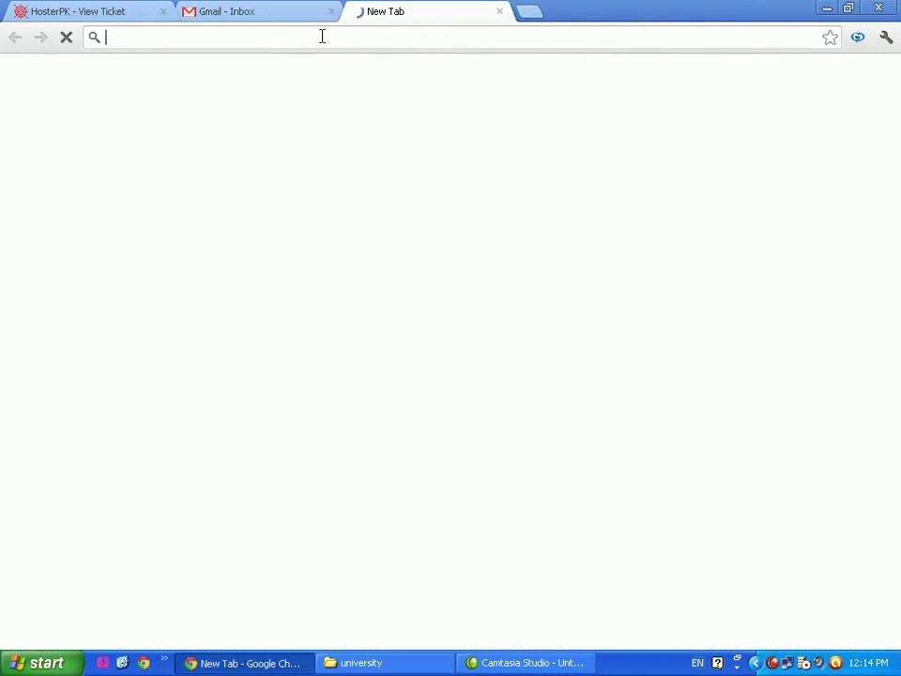
text(y)
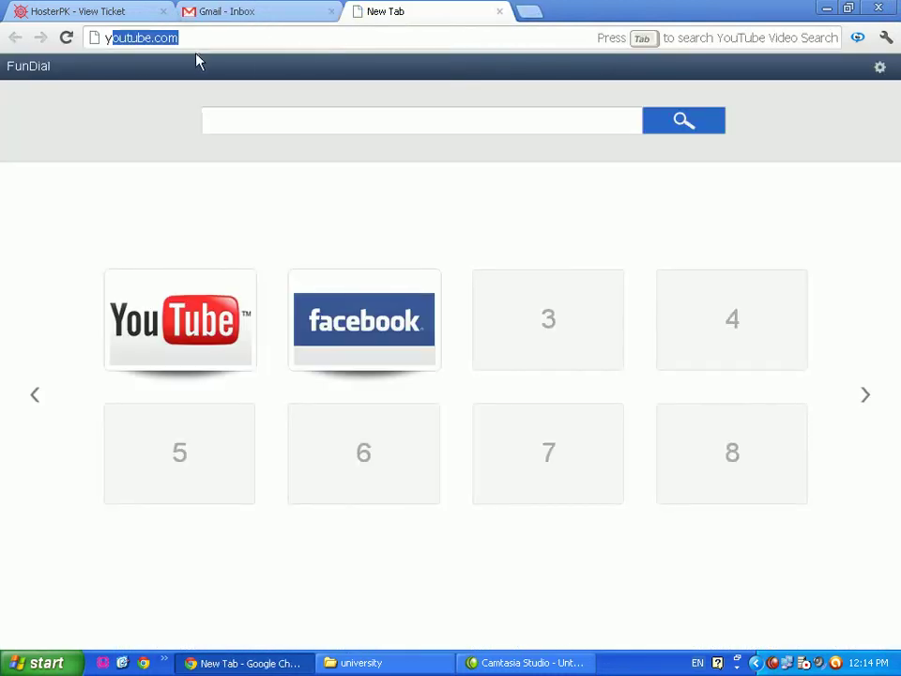
text(ahoo.com)
key(Return)
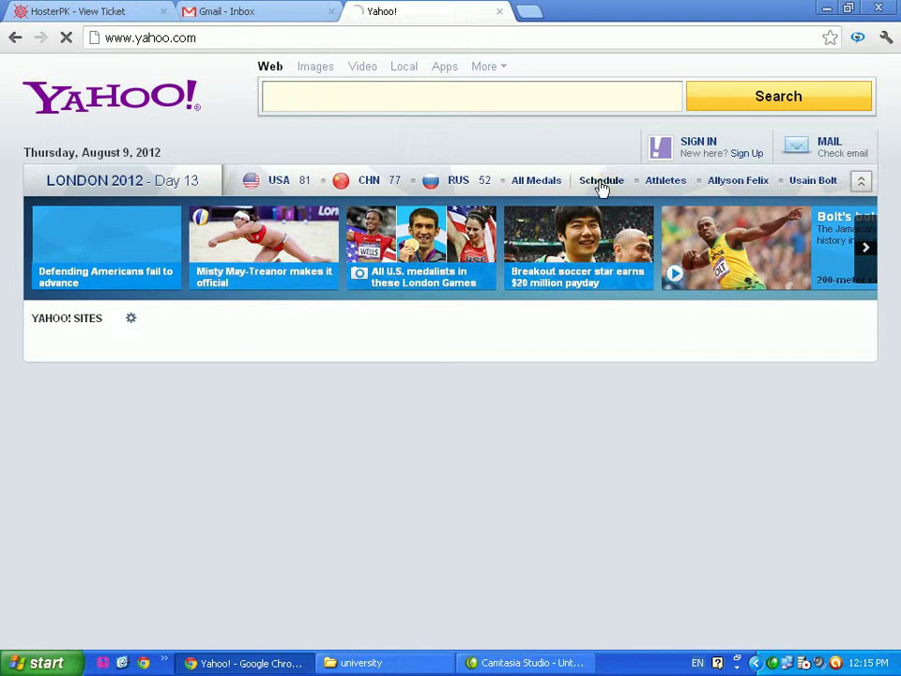
Open the Yahoo Sign In link in a new tab and check whether it loads
right_click(699, 155)
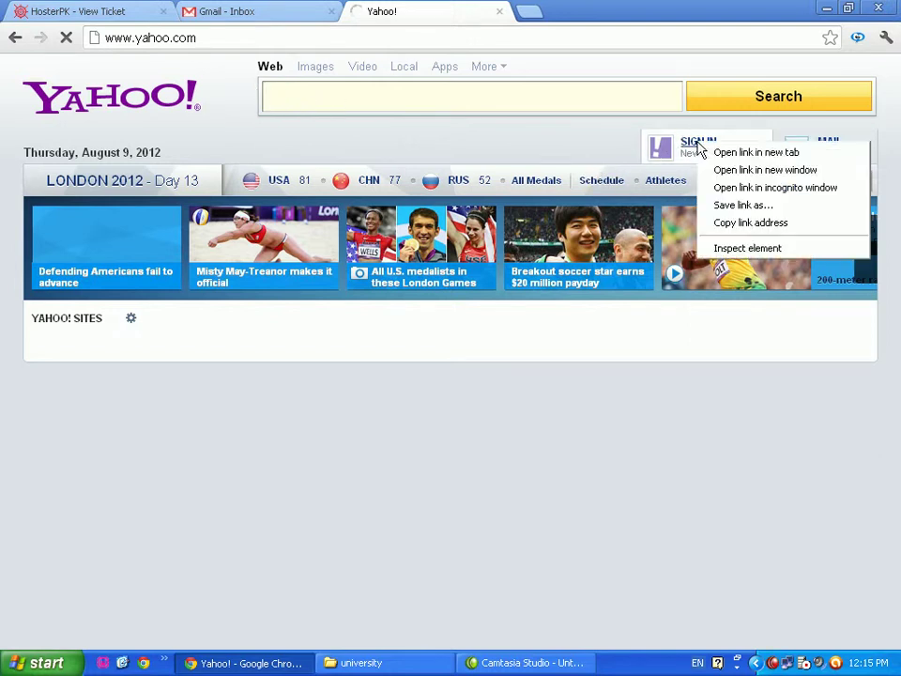
click(728, 154)
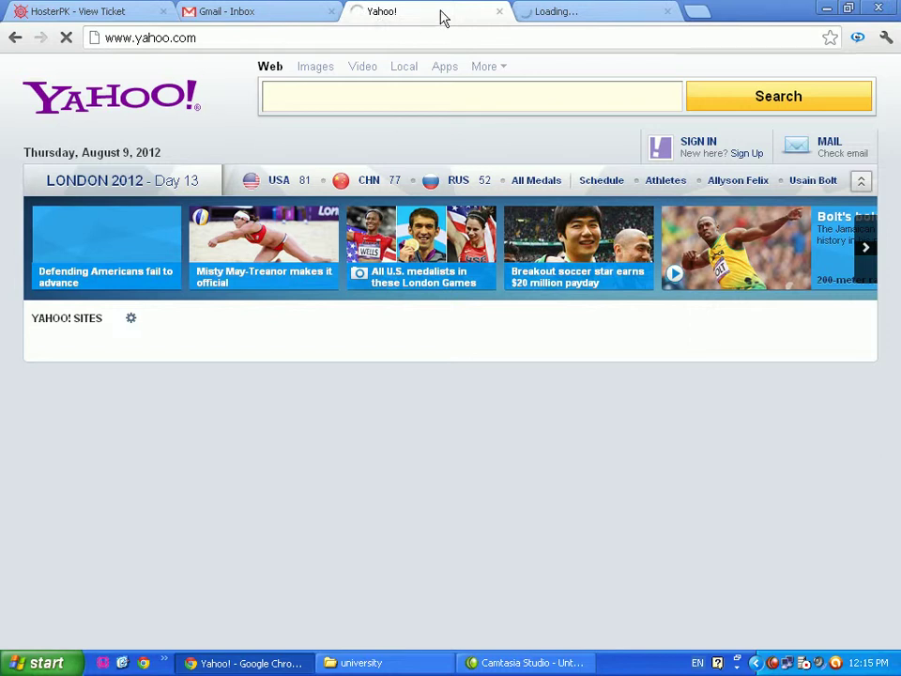
click(552, 12)
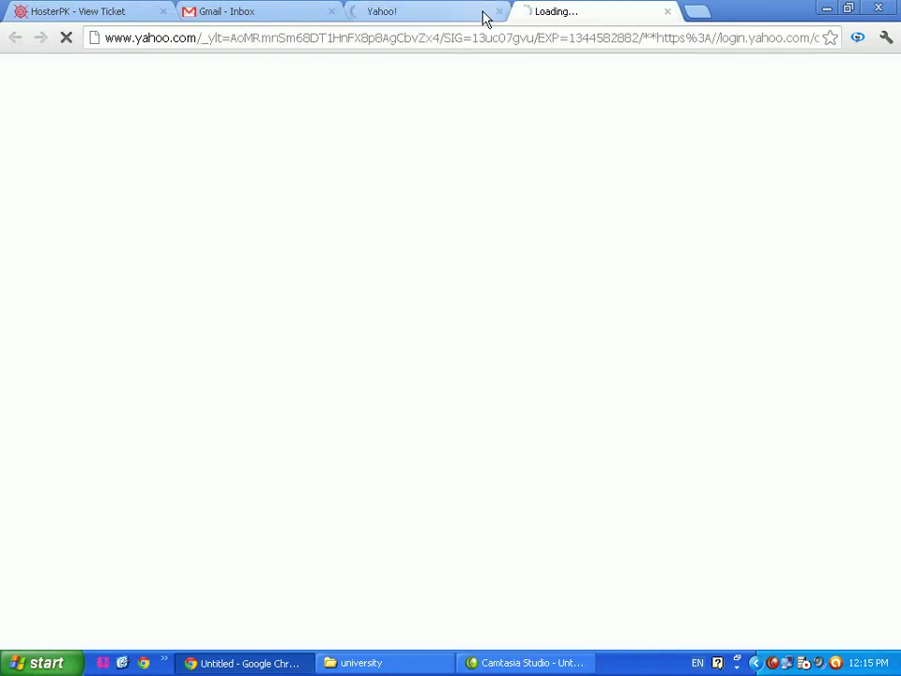
click(433, 17)
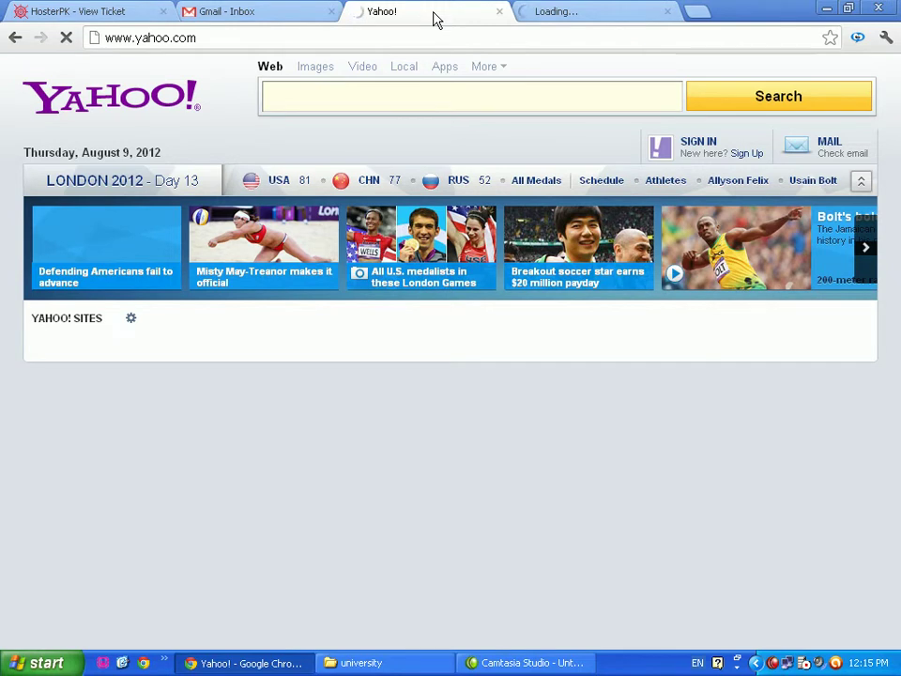
click(574, 16)
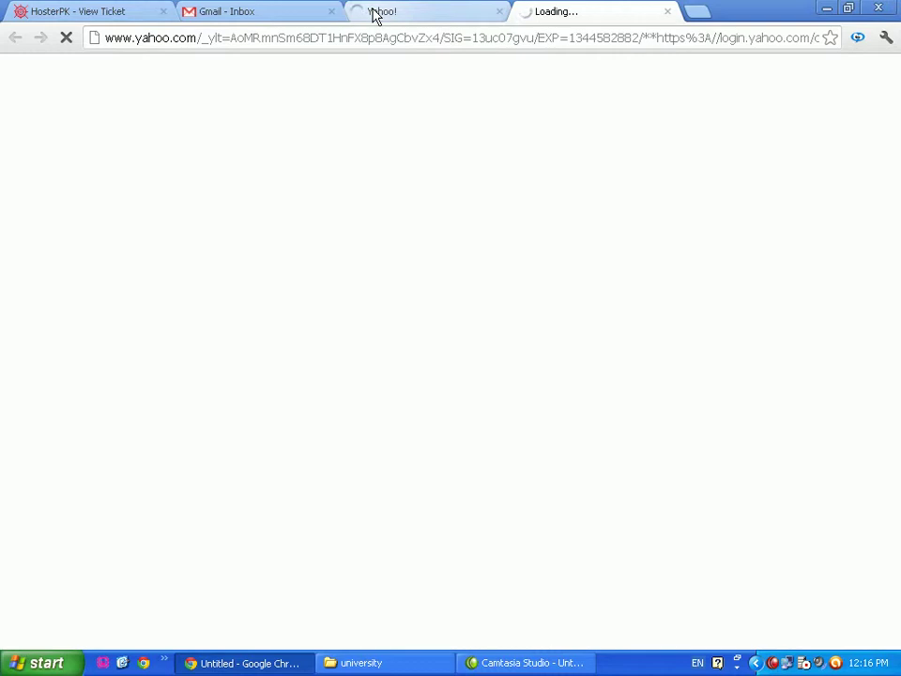
Keep switching between the Yahoo homepage and sign-in tabs while the sign-in page loads
click(374, 13)
click(535, 13)
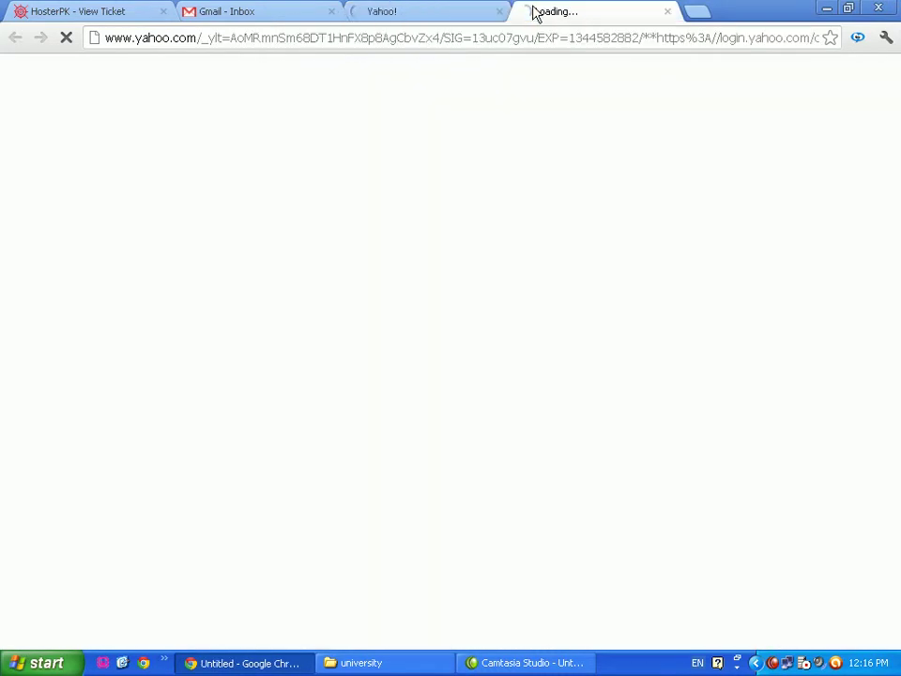
click(376, 17)
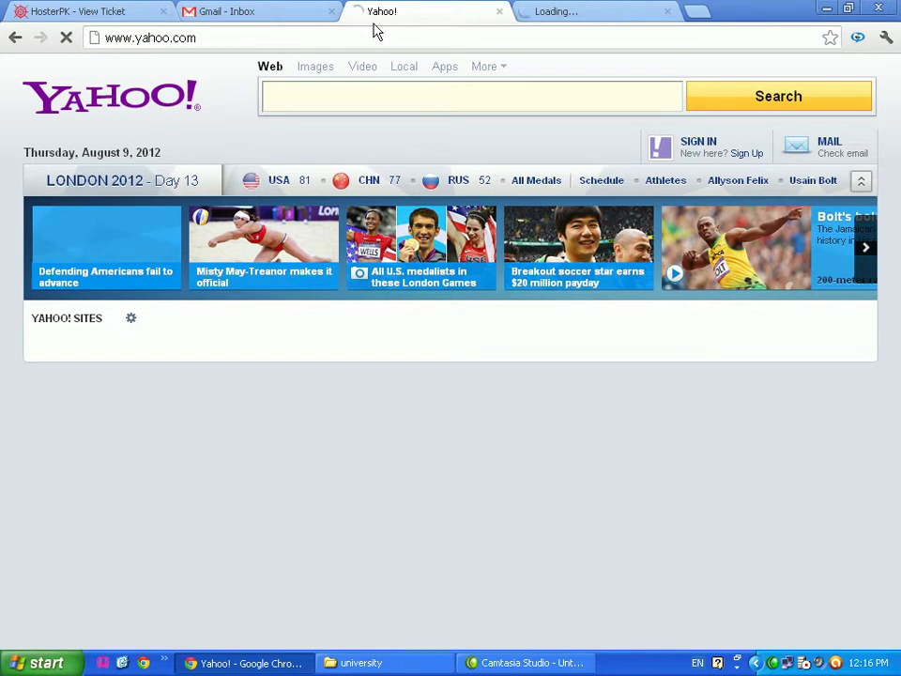
click(595, 19)
click(407, 14)
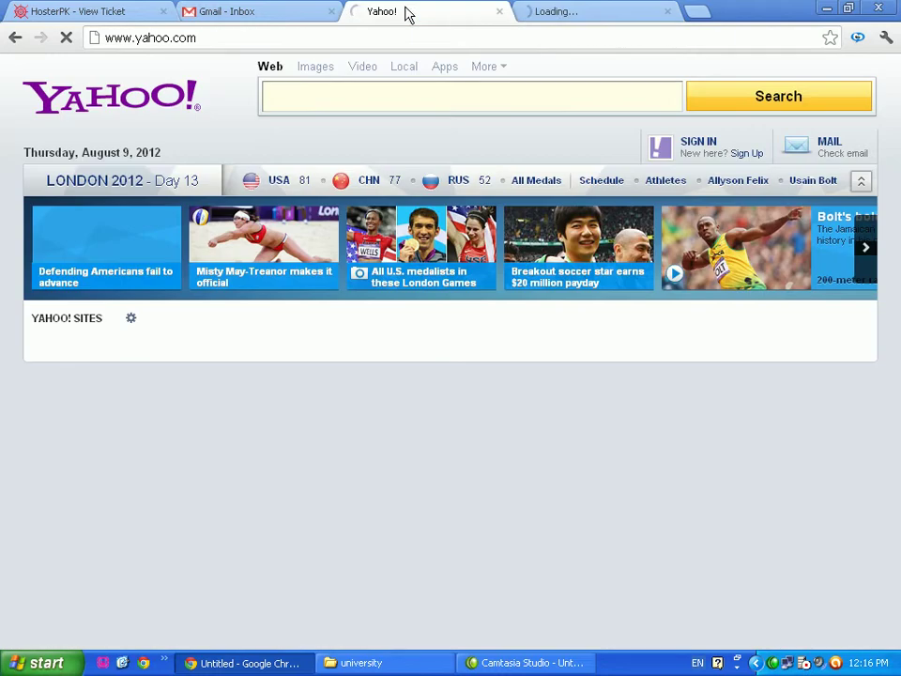
click(554, 15)
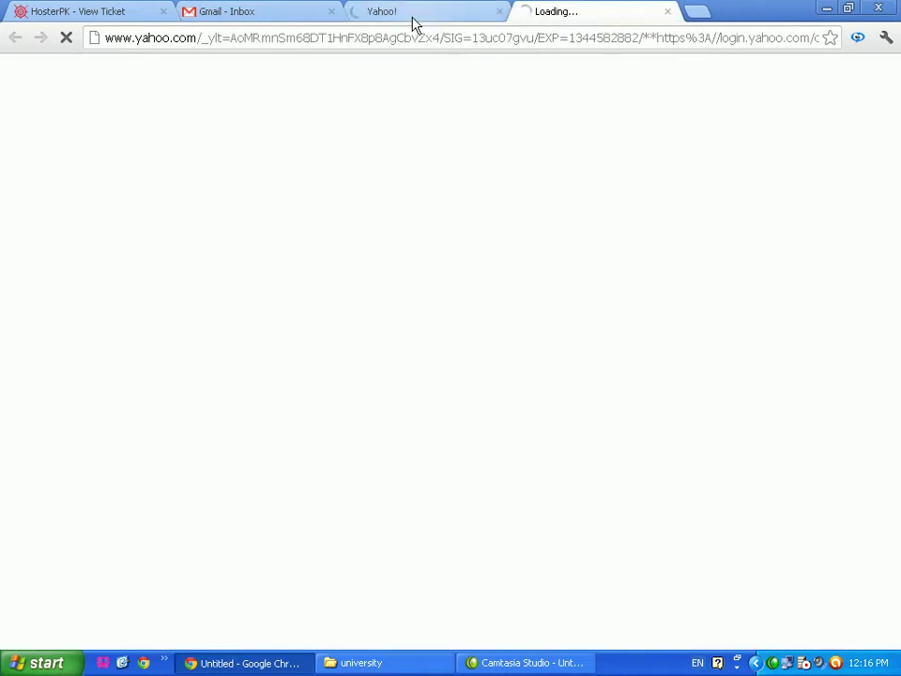
click(410, 16)
click(568, 13)
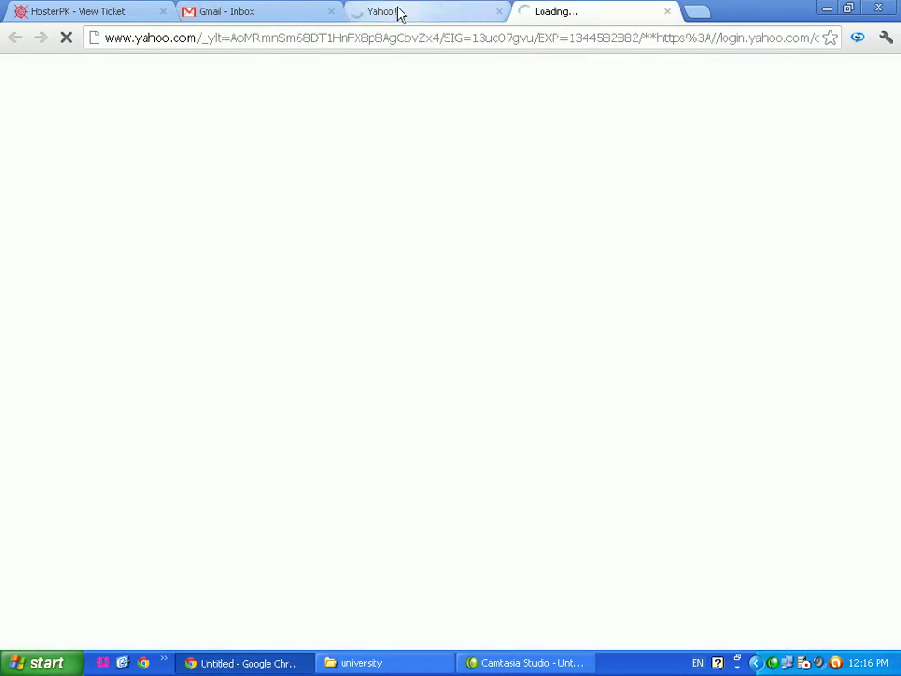
click(398, 14)
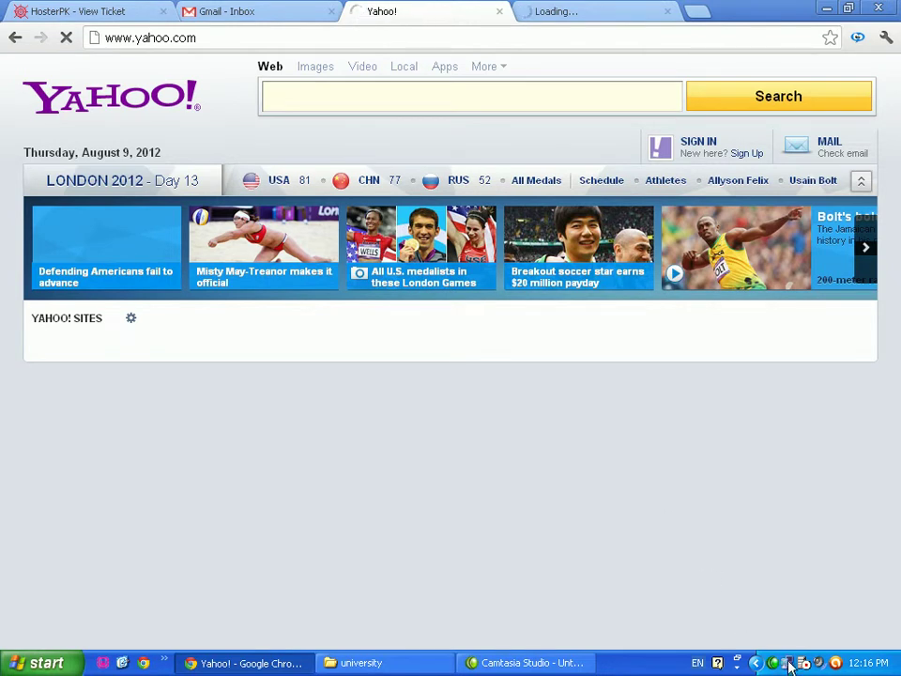
Run ping 192.168.1.1 from the Start menu's Run dialog history
click(51, 661)
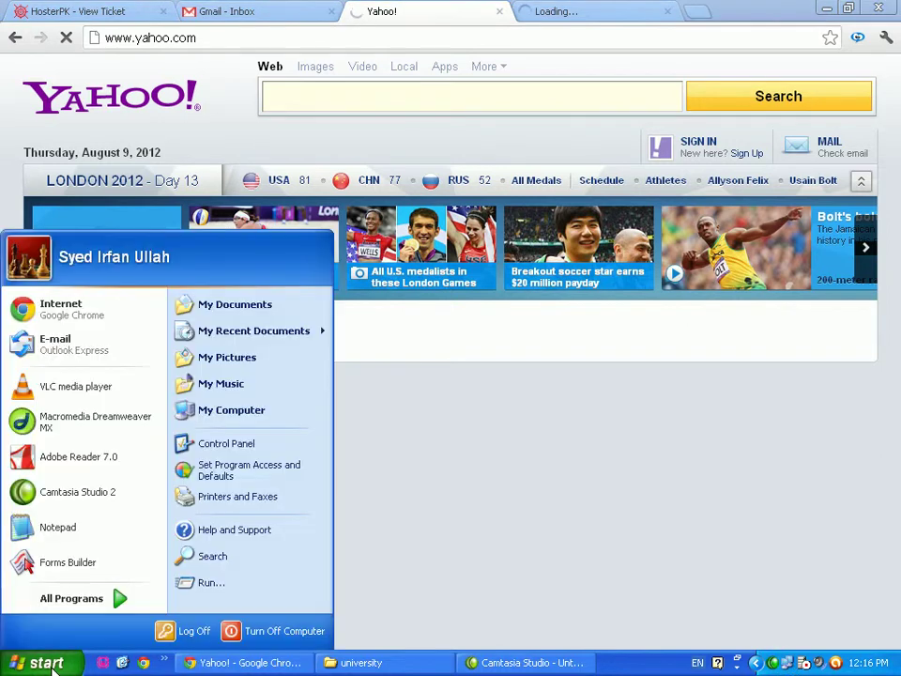
click(216, 583)
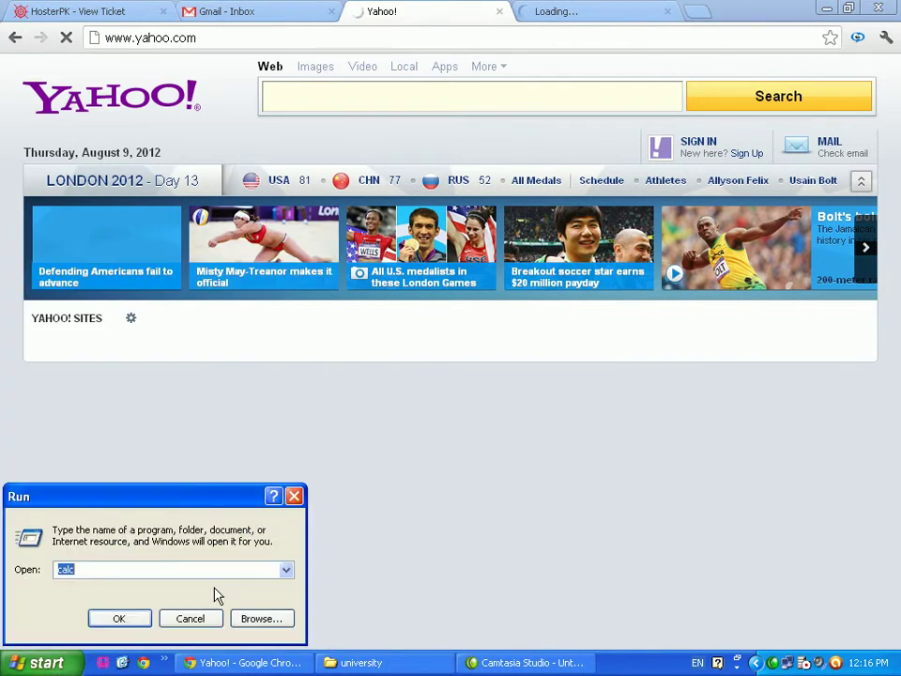
click(285, 570)
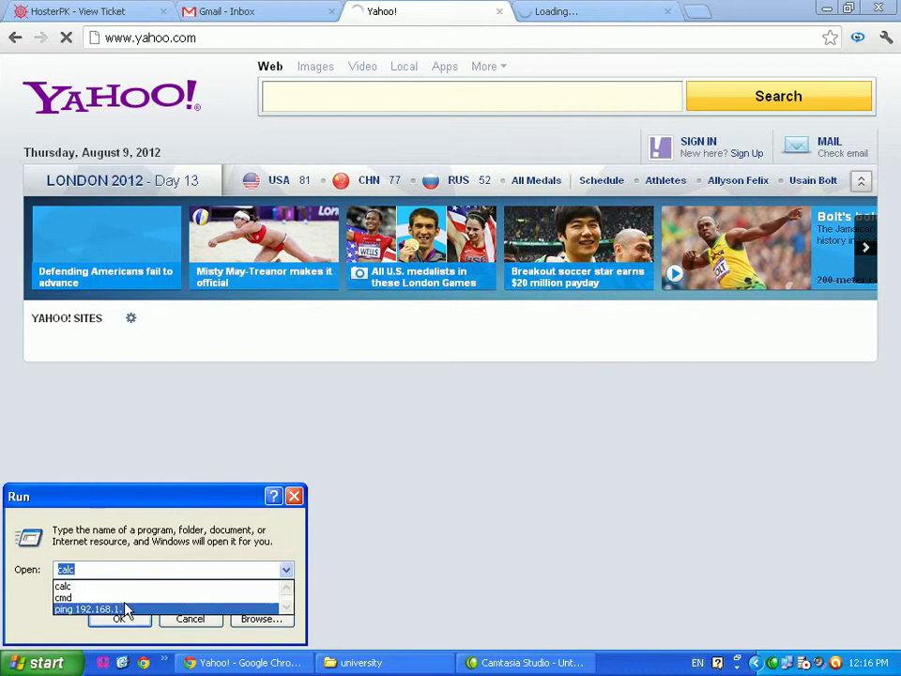
click(122, 610)
click(122, 616)
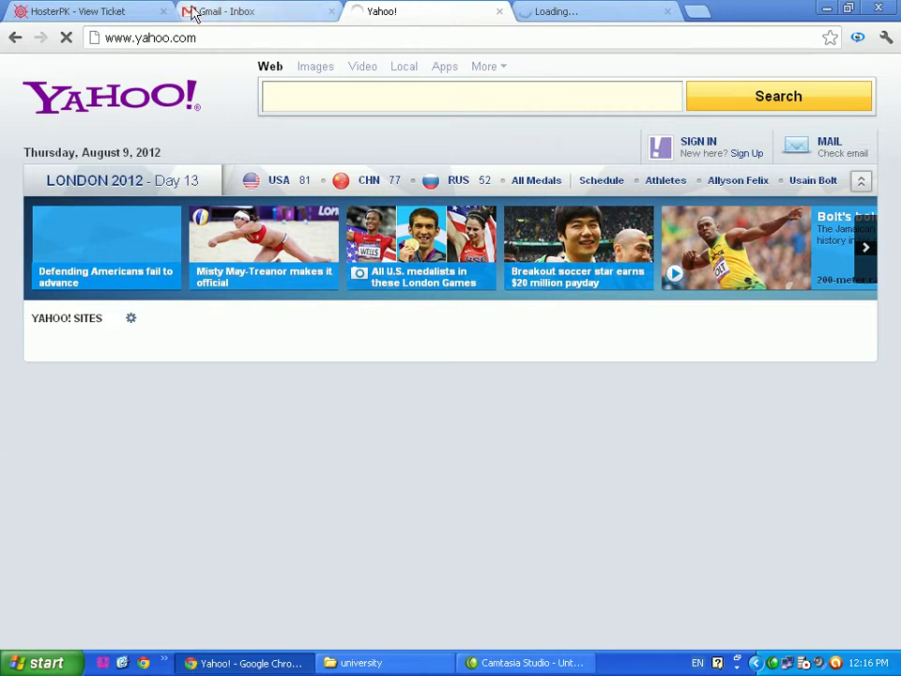
Close the stuck Yahoo homepage and sign-in tabs and begin typing 'y' in a new tab
click(558, 13)
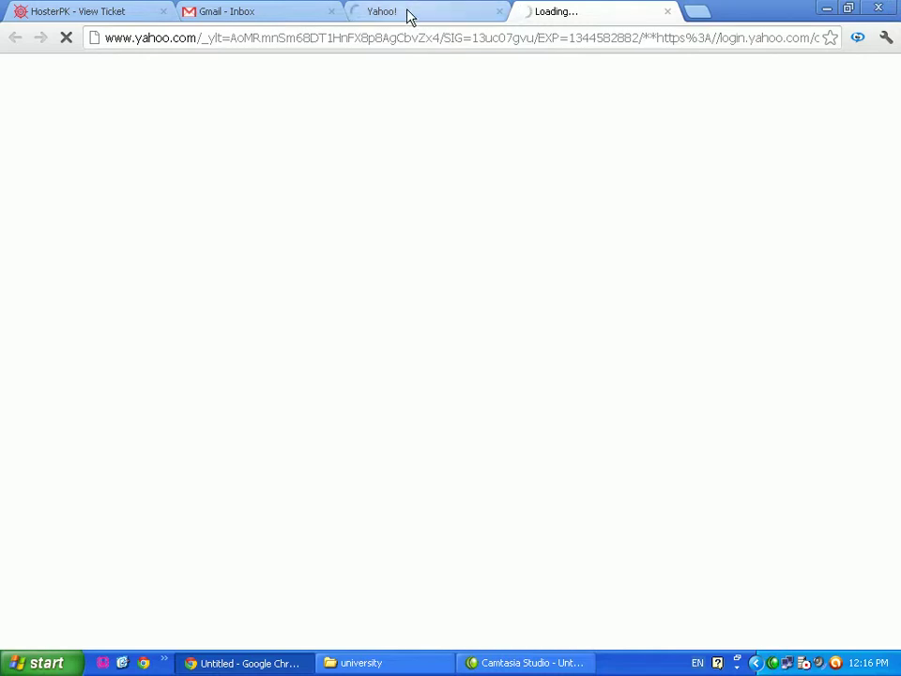
click(408, 16)
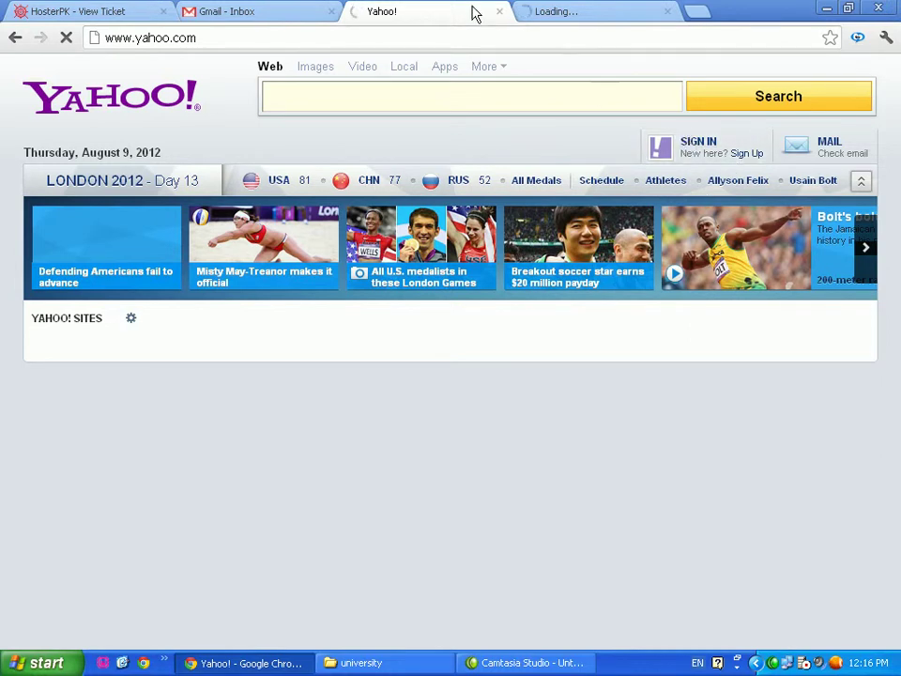
click(500, 13)
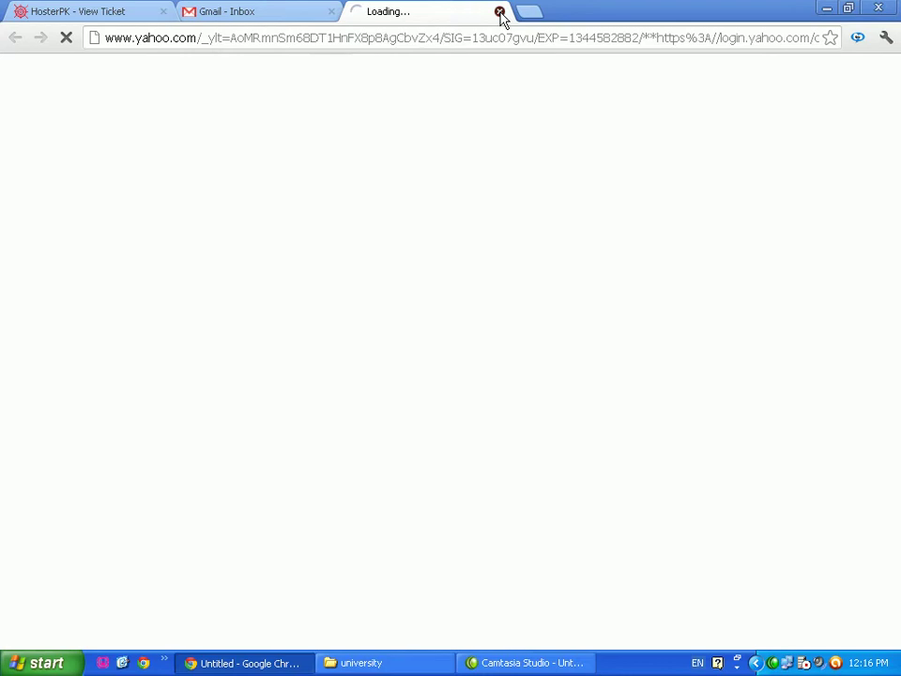
click(500, 13)
click(350, 10)
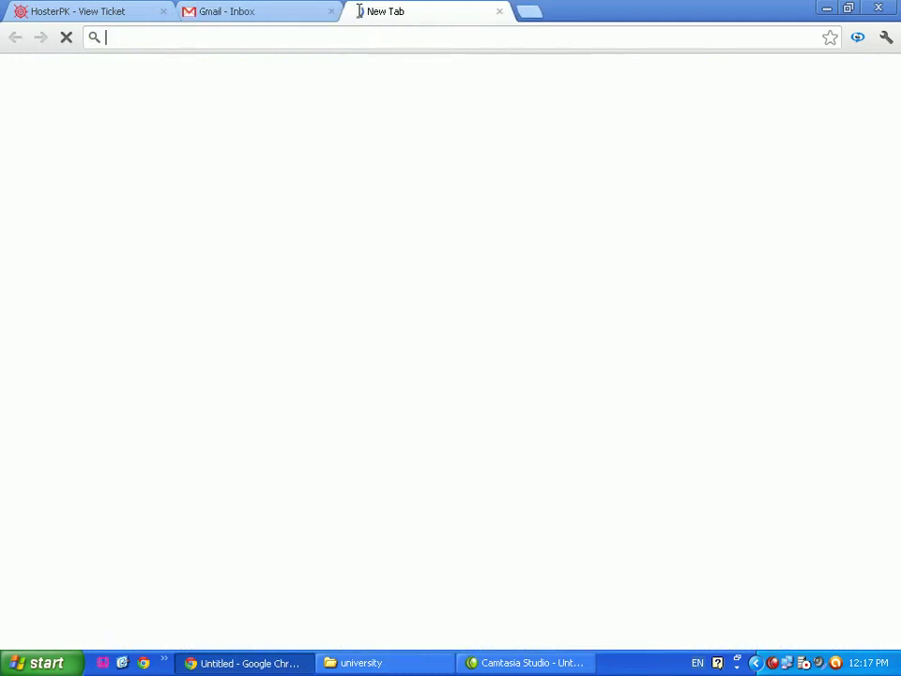
text(youtube.com)
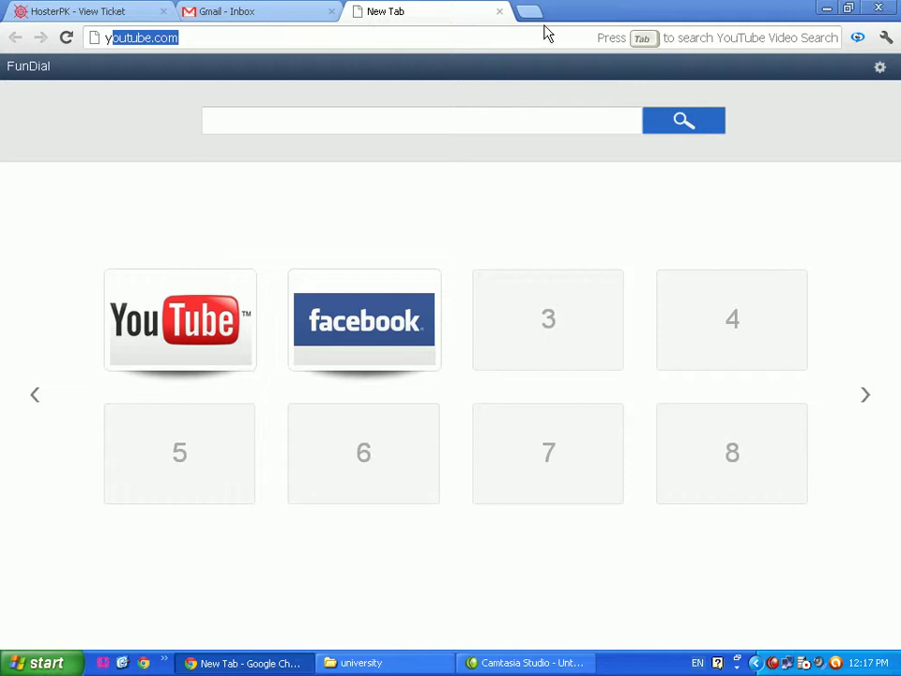
Close the blank tab, open a new browser window and load yahoo.com
click(501, 13)
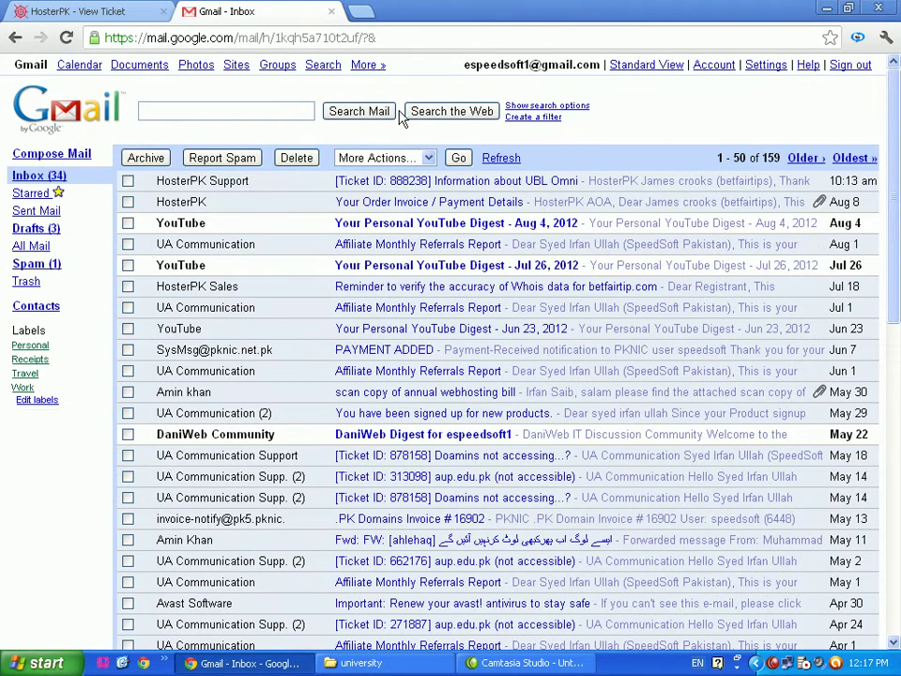
click(144, 663)
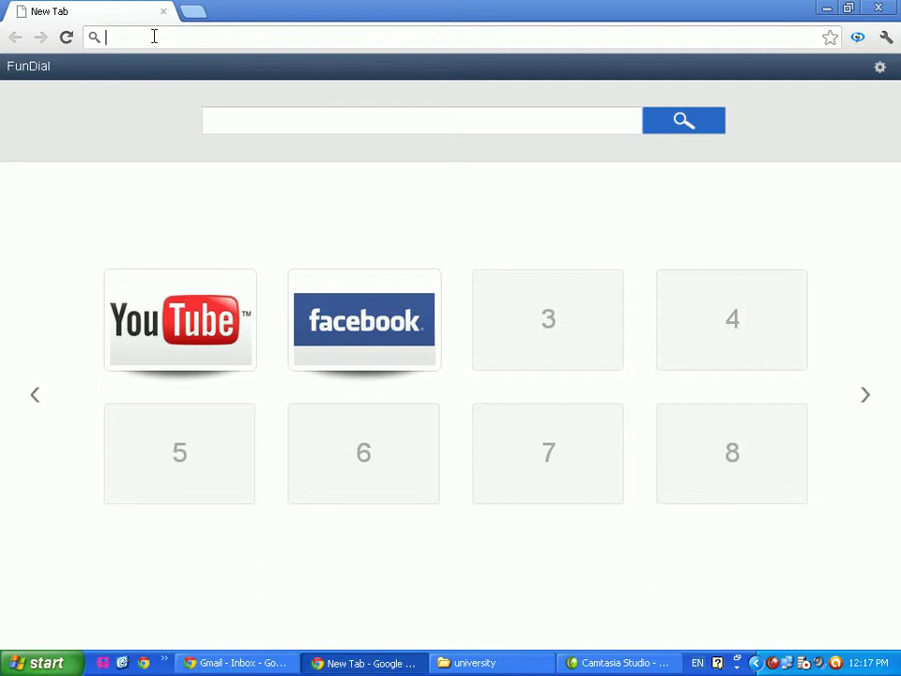
text(y)
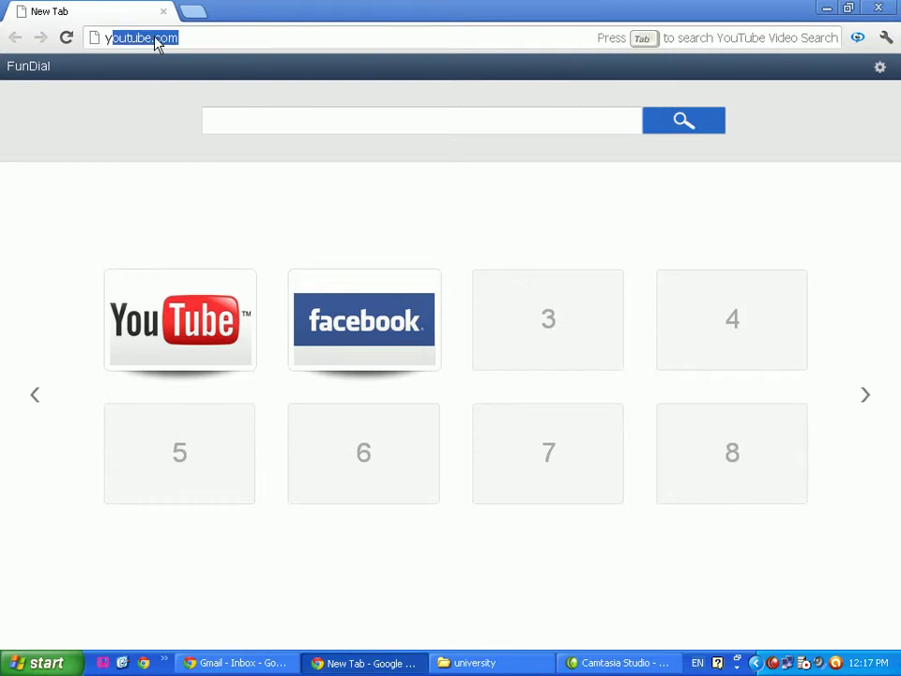
text(ahoo.com)
key(Return)
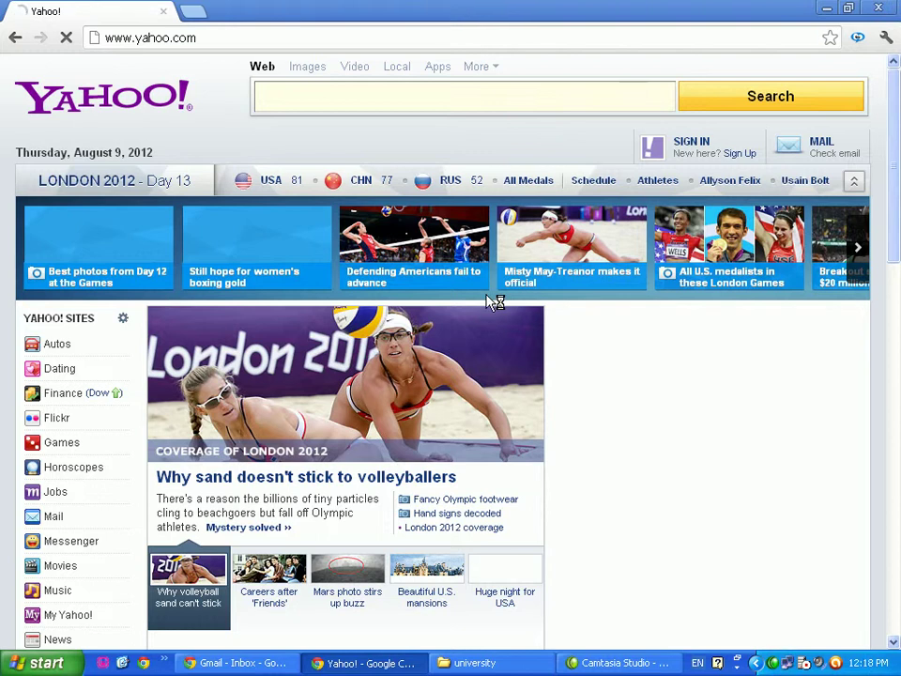
Open Yahoo Mail from the MAIL link in a new tab, then open a third empty tab
click(278, 93)
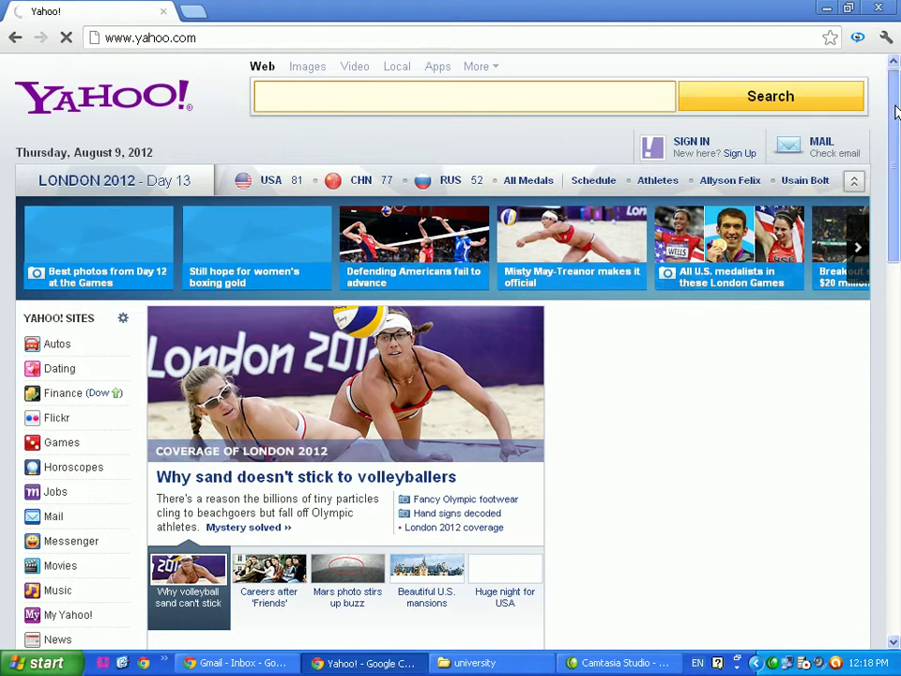
drag(894, 111, 896, 75)
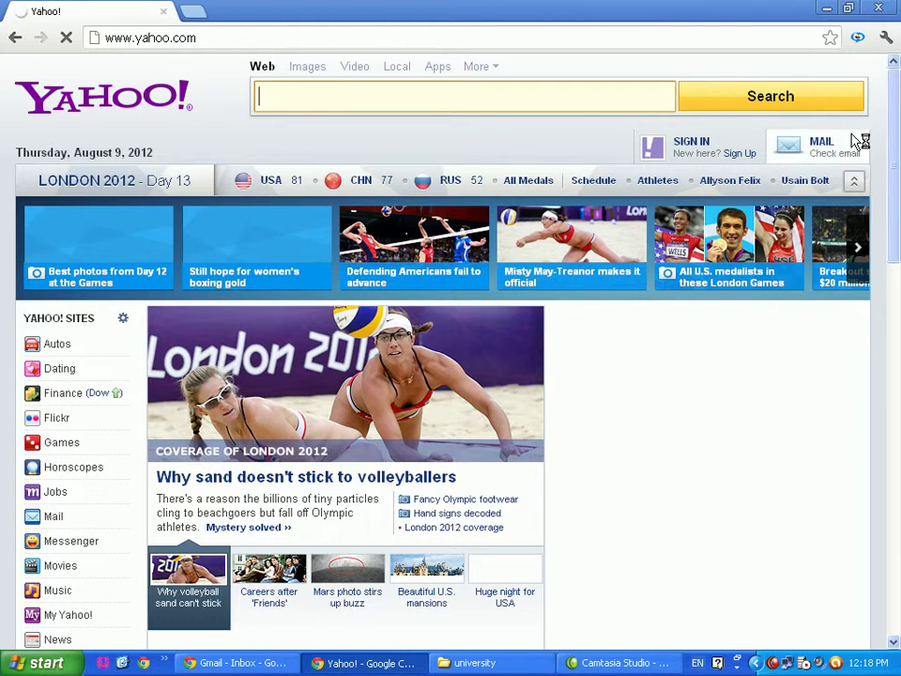
right_click(768, 137)
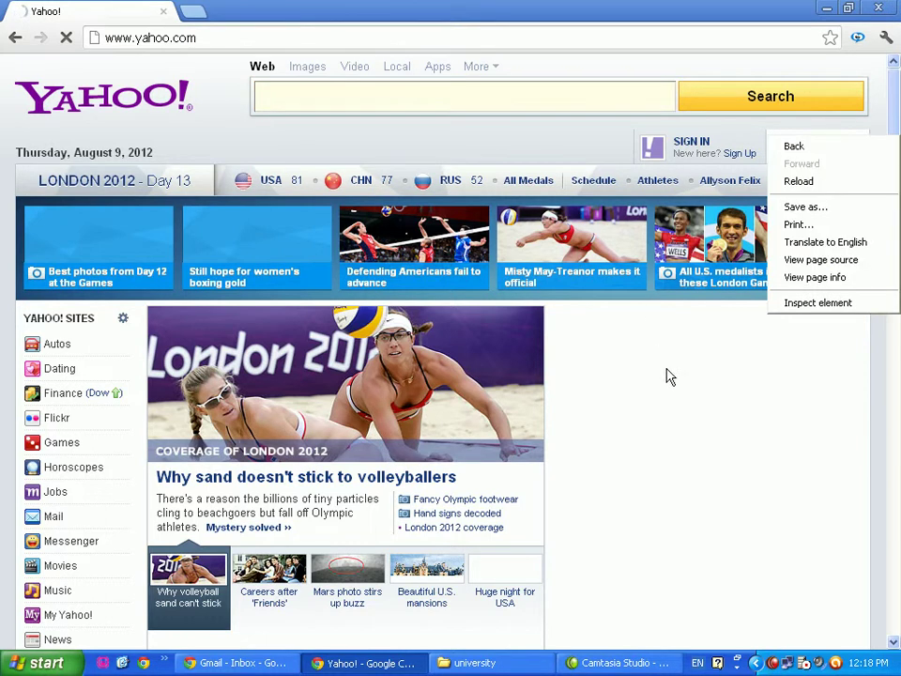
click(667, 376)
right_click(815, 152)
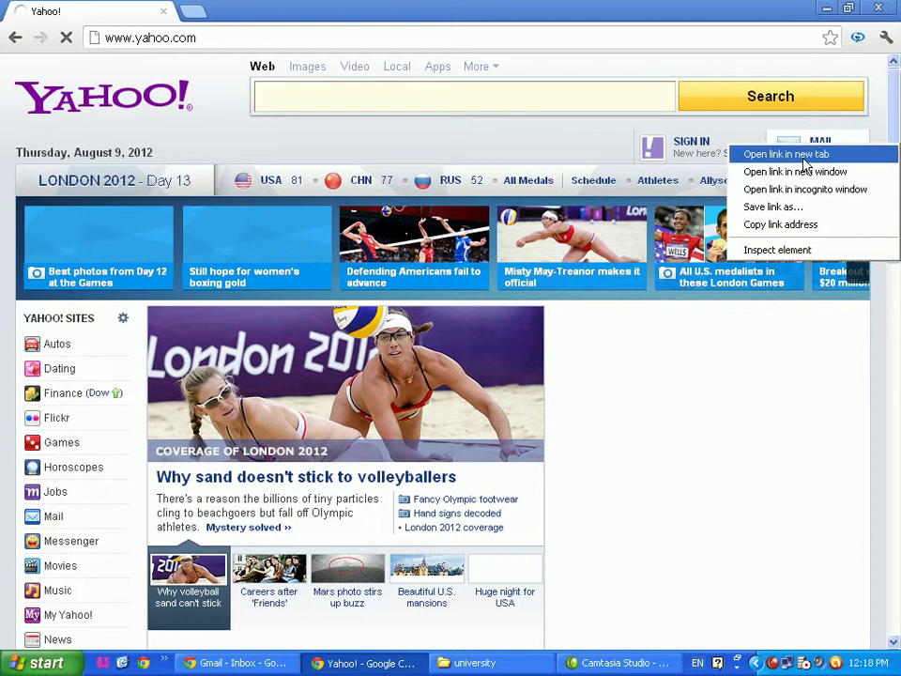
click(802, 155)
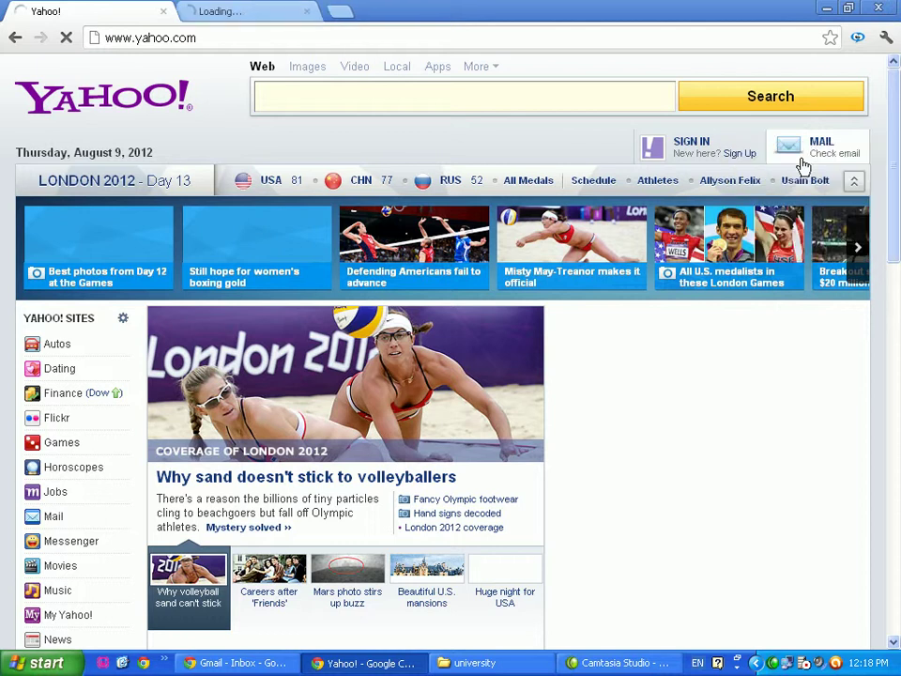
click(235, 14)
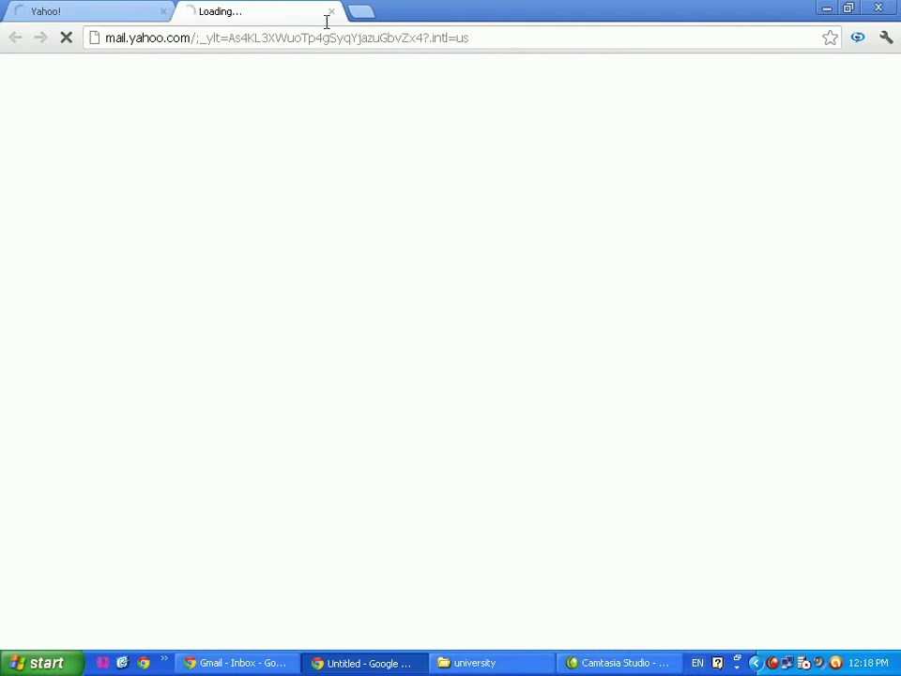
click(51, 11)
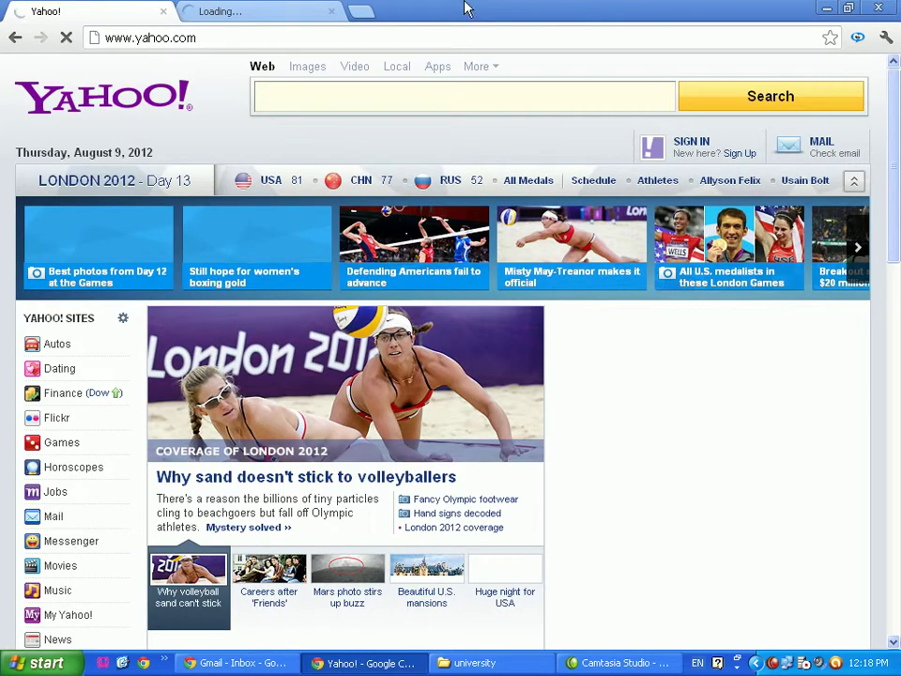
click(357, 15)
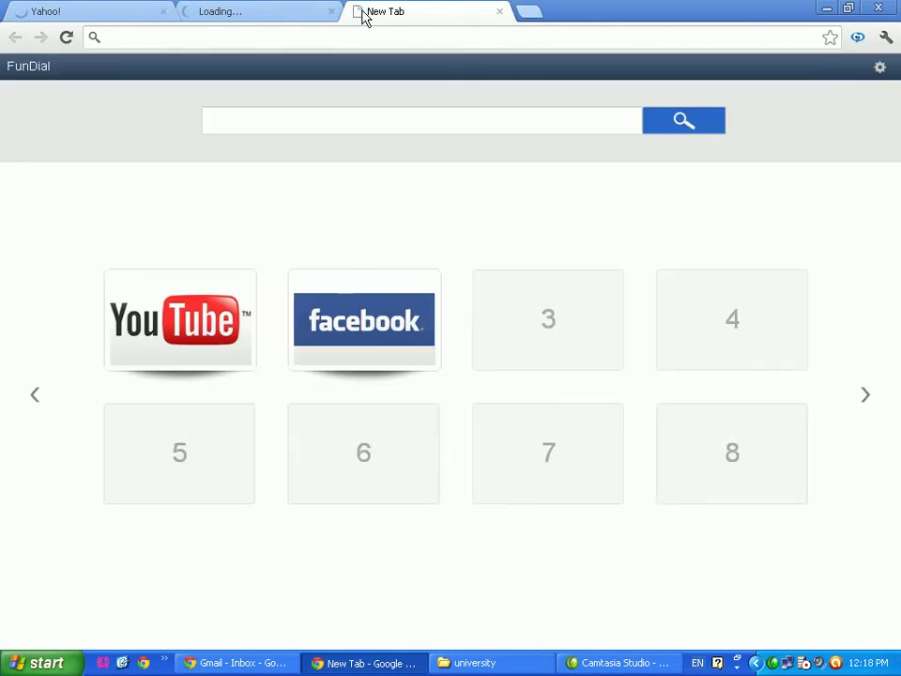
Load Facebook from its speed-dial tile, then return to the Yahoo Mail sign-in tab
click(364, 324)
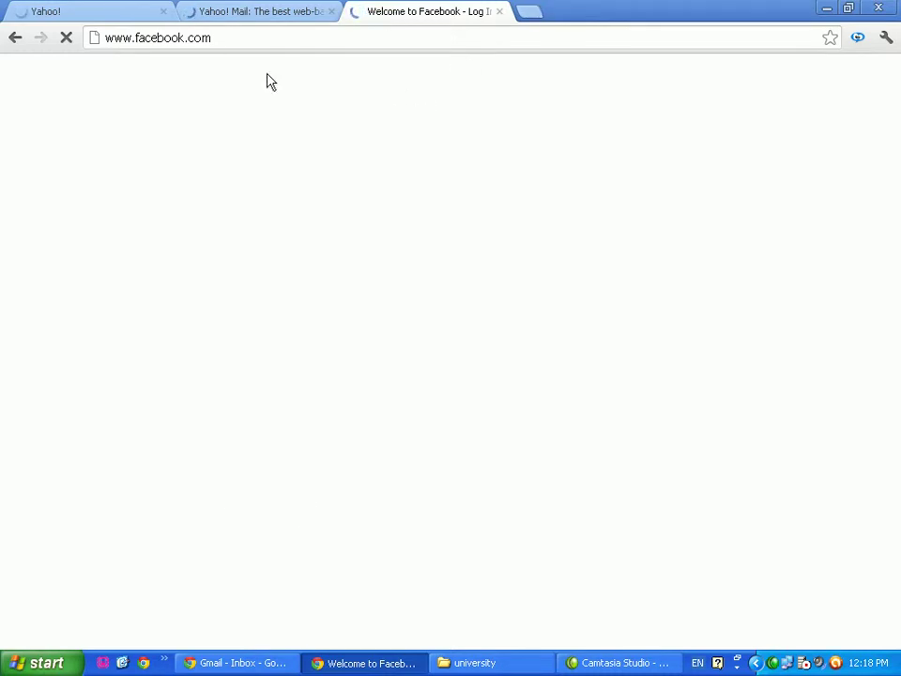
click(227, 16)
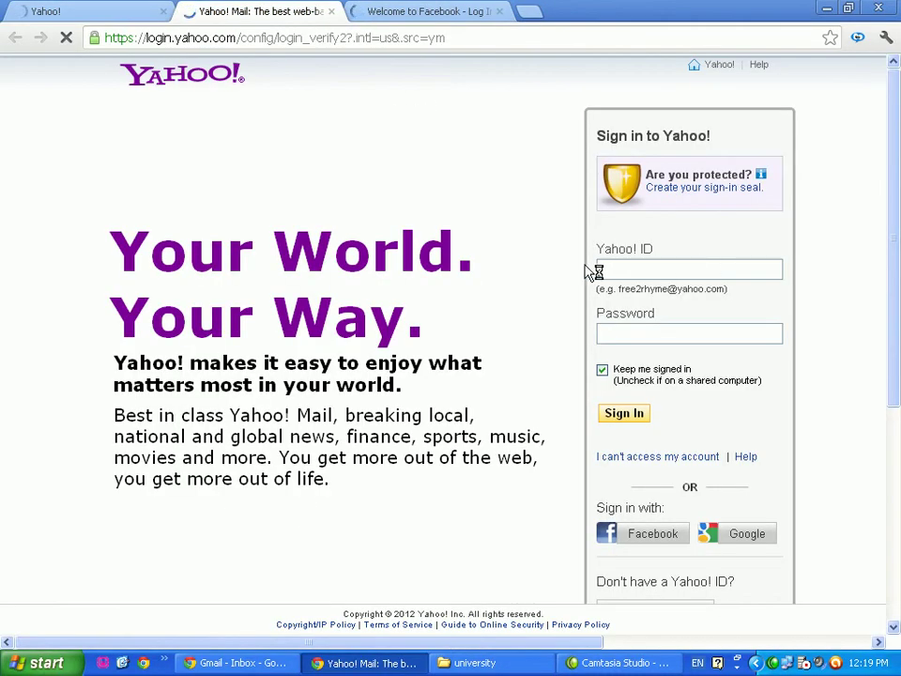
Enter the new Yahoo ID and a password on the sign-in page
click(619, 275)
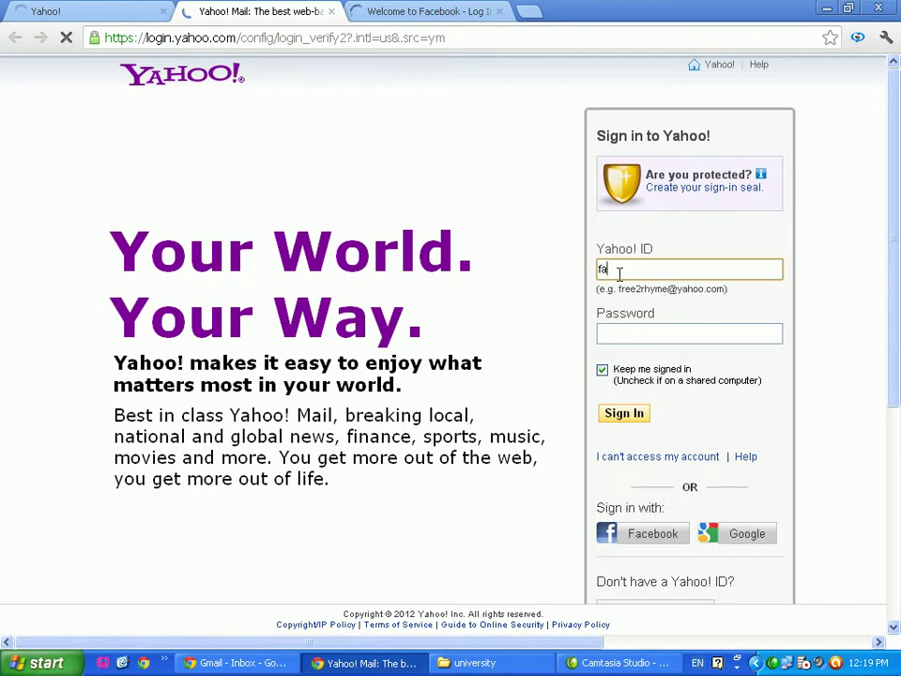
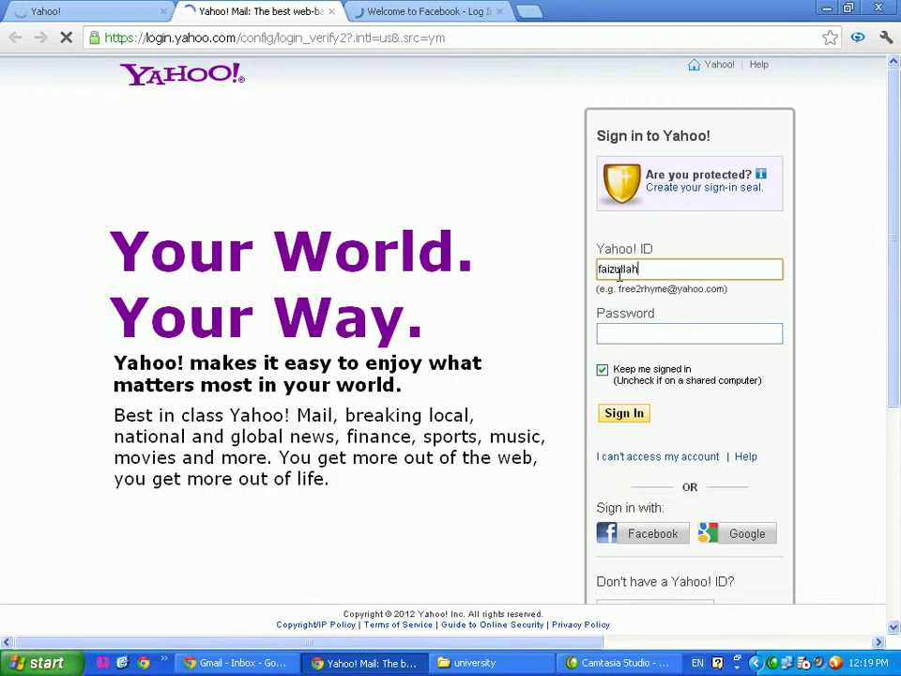
key(Tab)
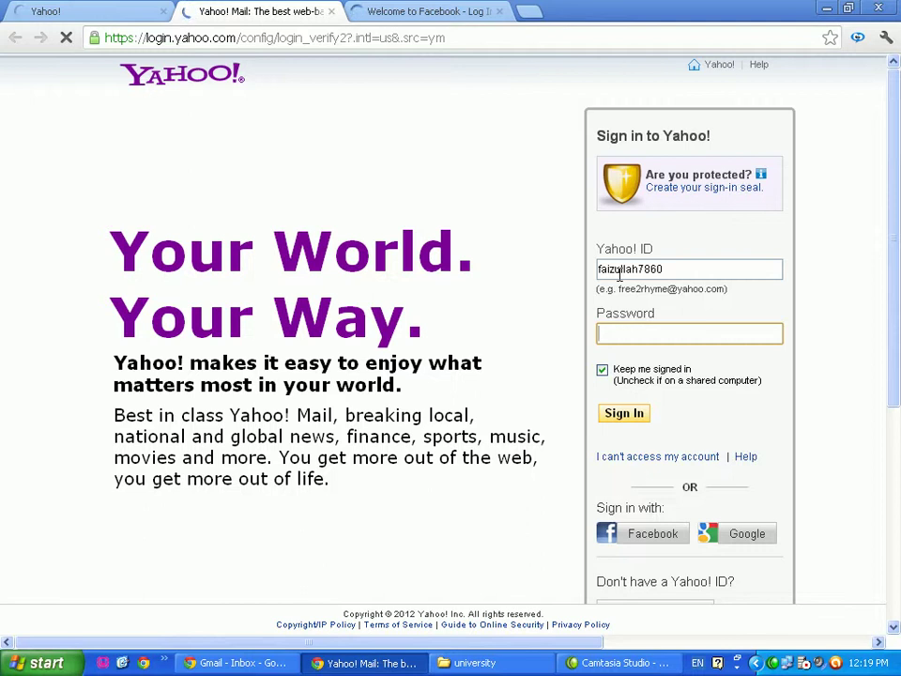
text(***)
Correct the Yahoo ID, re-enter the account password and sign in
click(618, 269)
key(End)
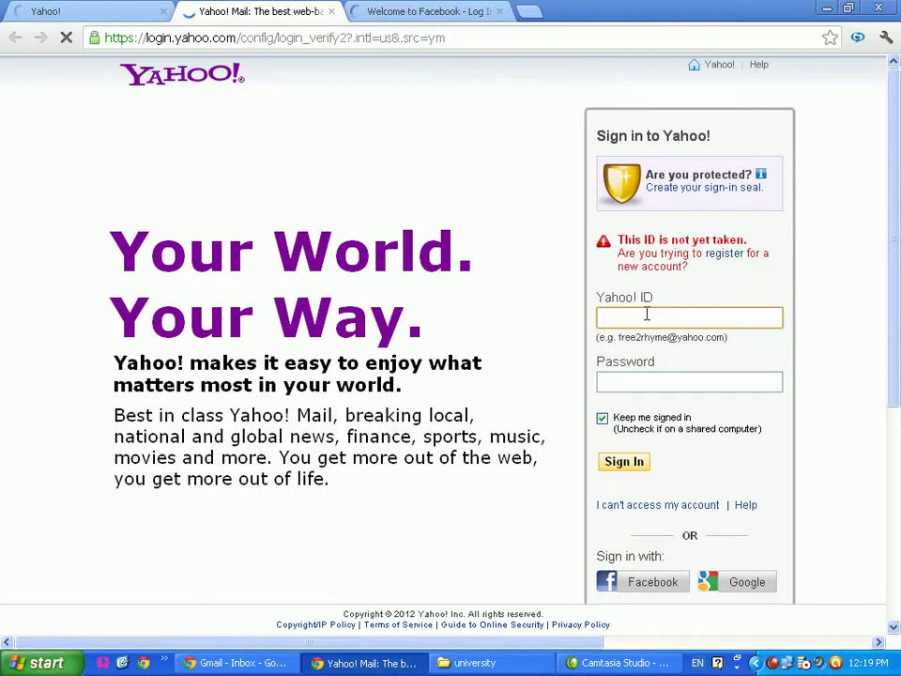
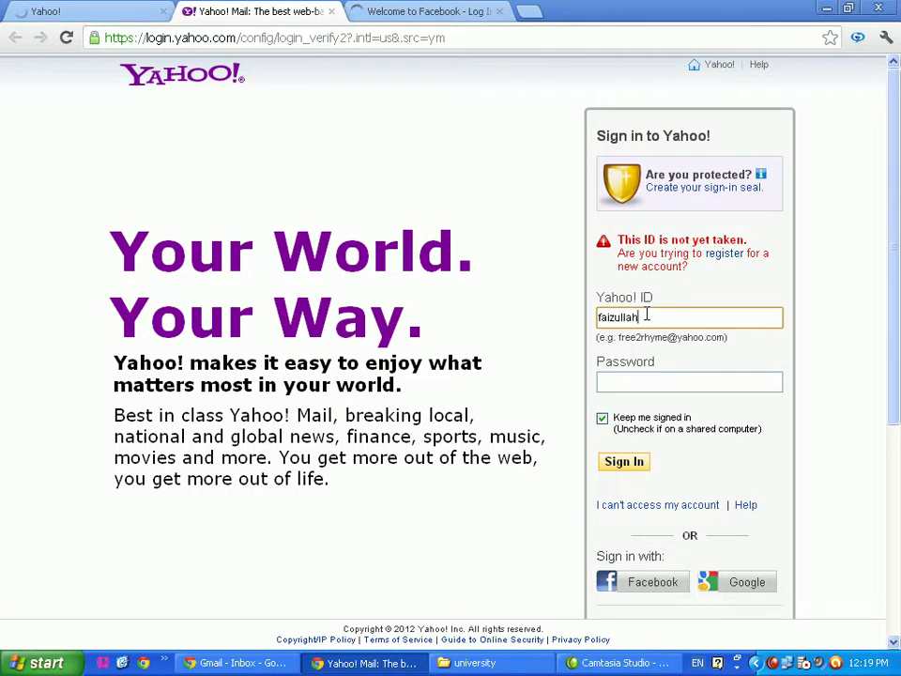
key(Tab)
text(***)
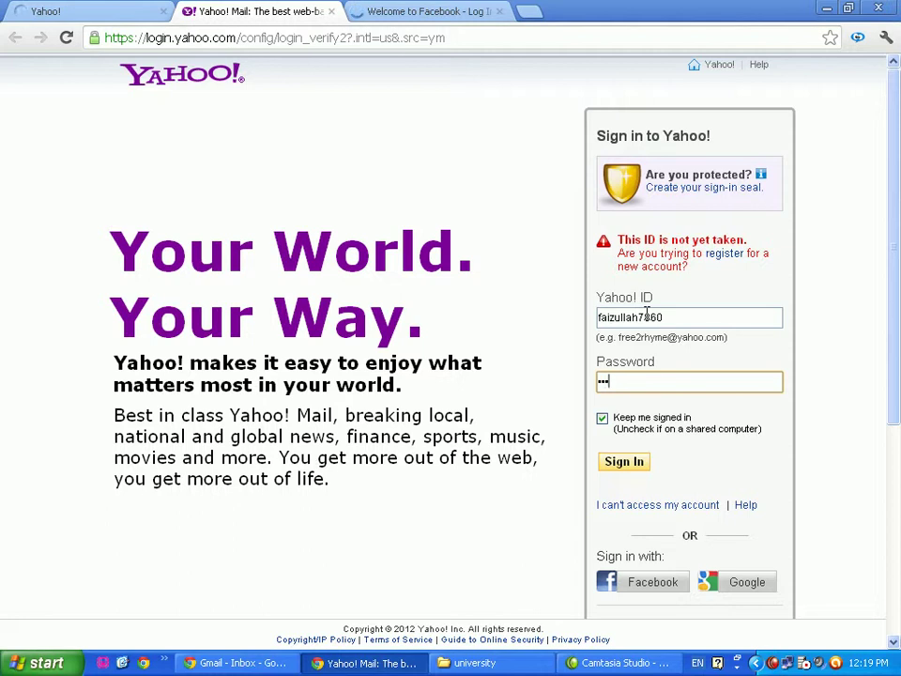
text(*****)
click(625, 466)
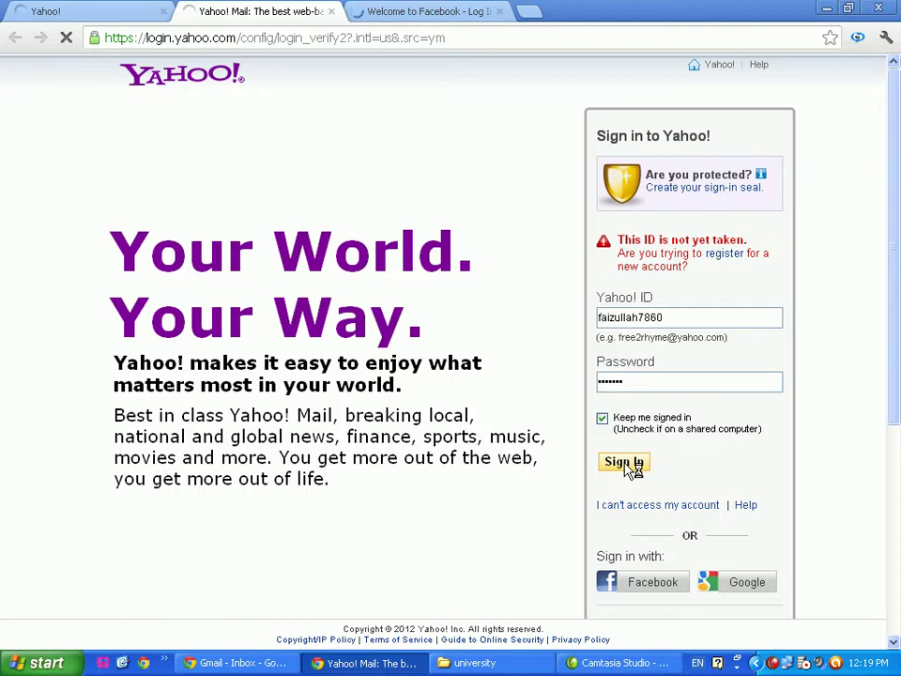
On the Facebook sign-up form, fill in the first and last name
click(427, 10)
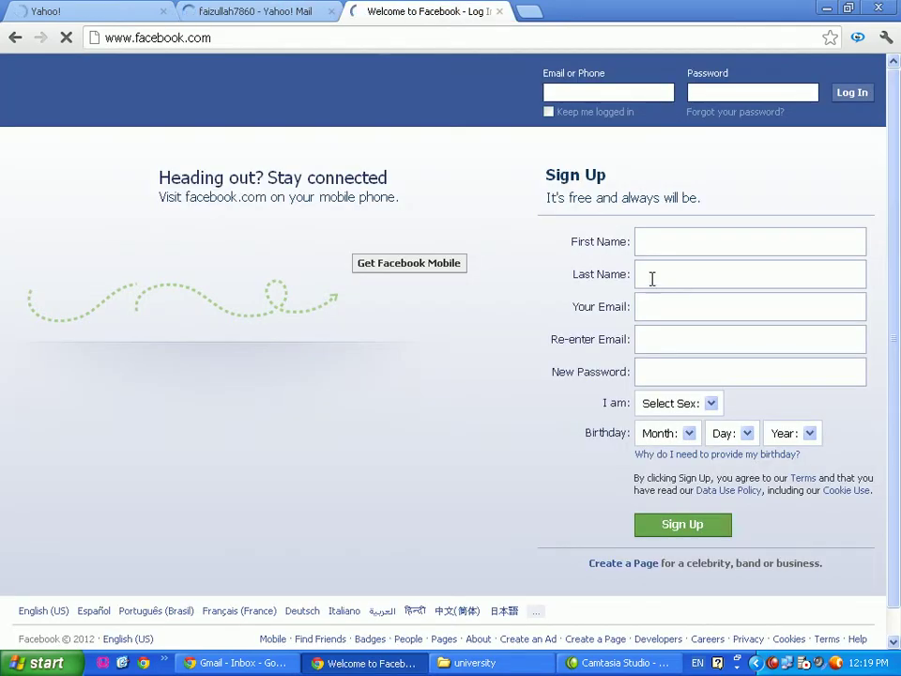
click(662, 242)
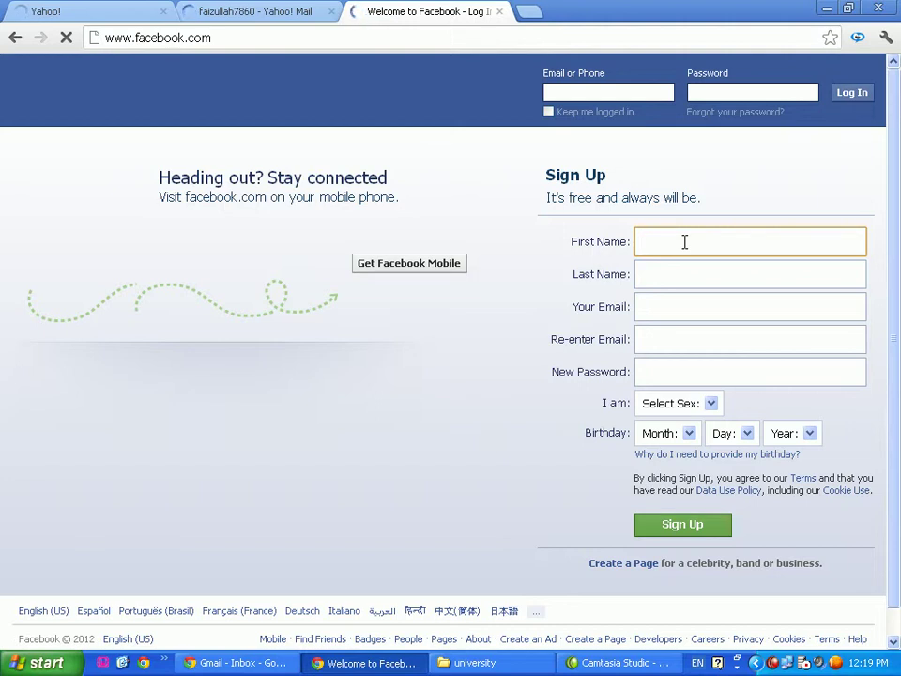
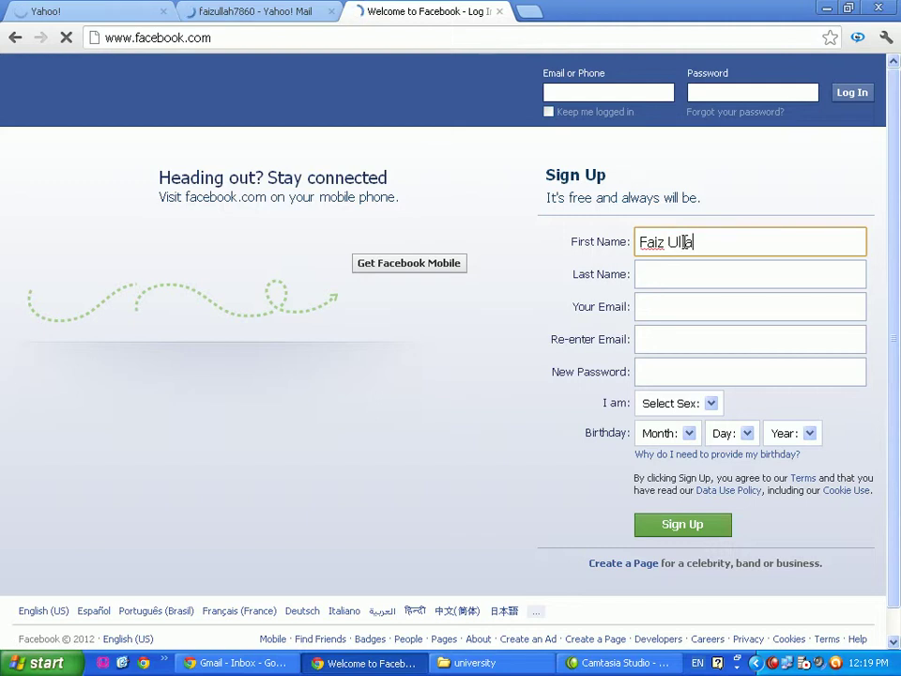
key(Tab)
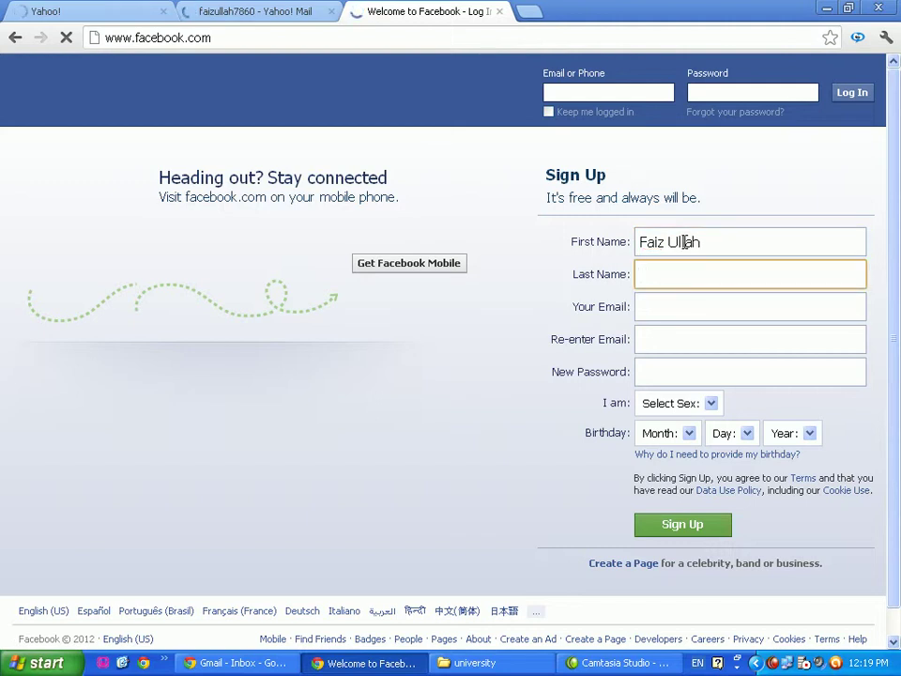
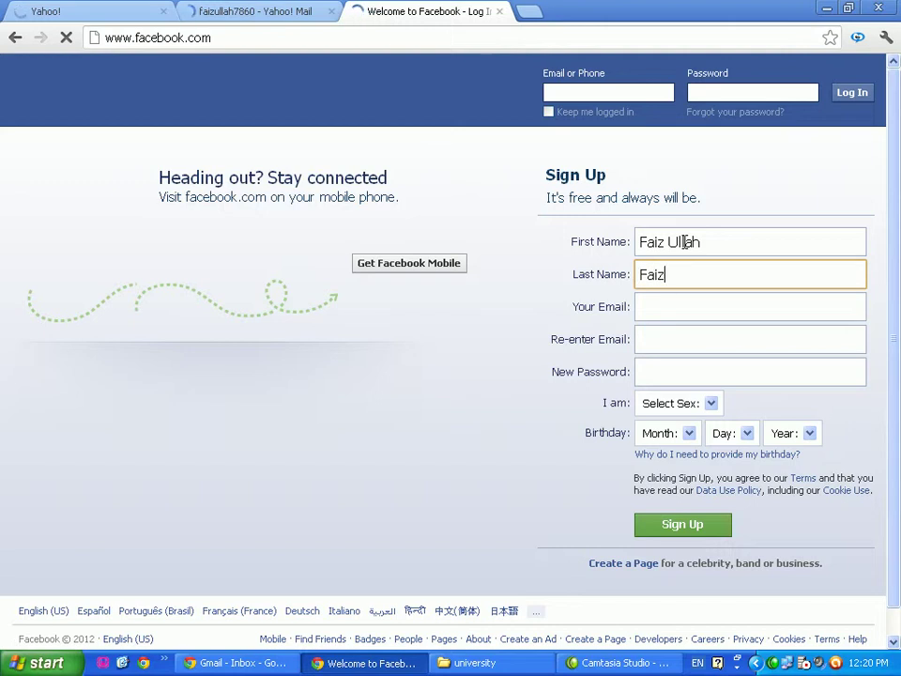
Type the new Yahoo address in Your Email and paste it into Re-enter Email
key(Tab)
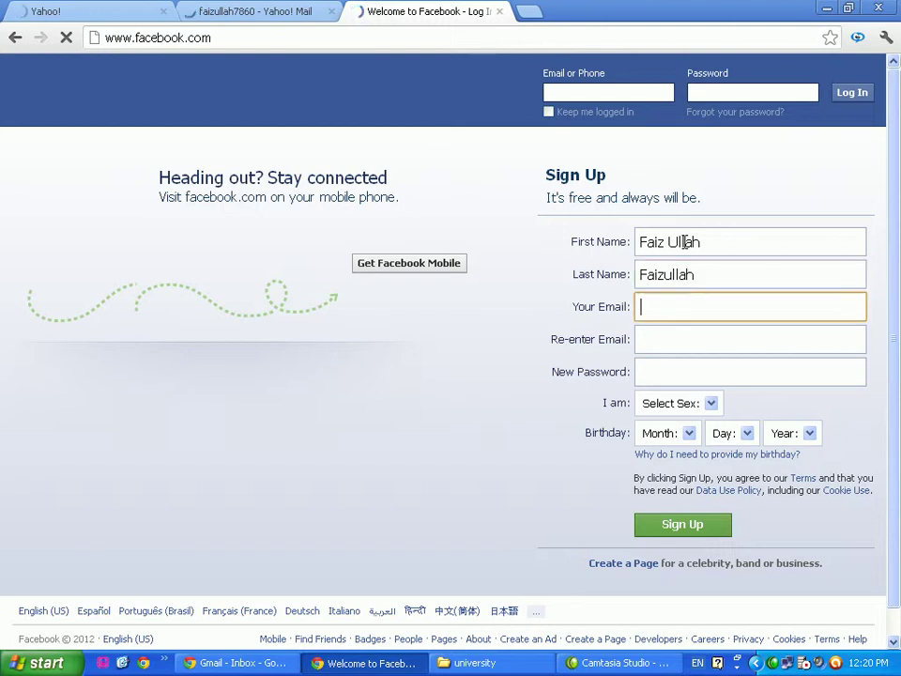
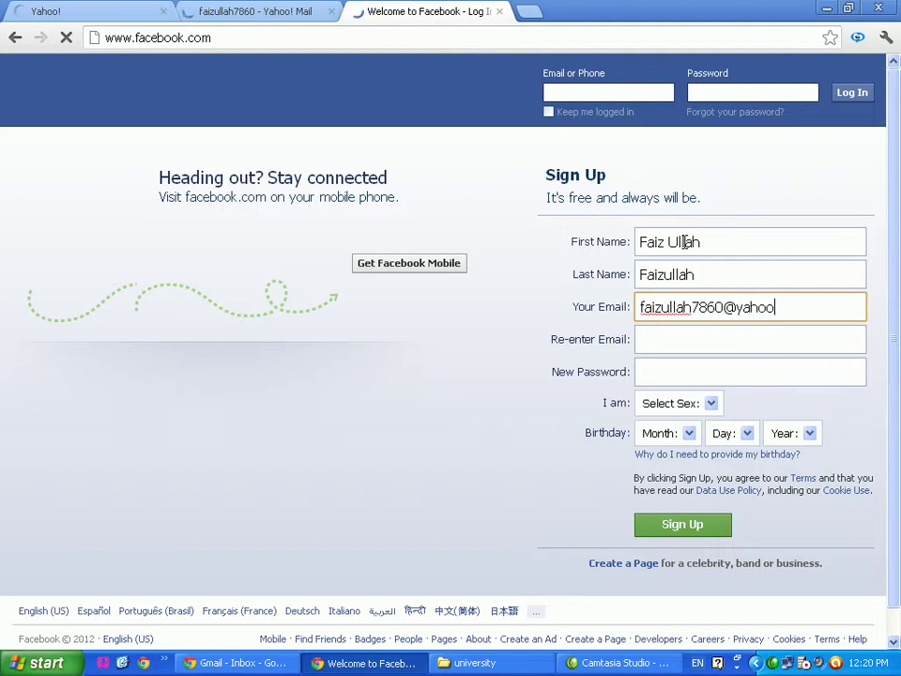
key(Tab)
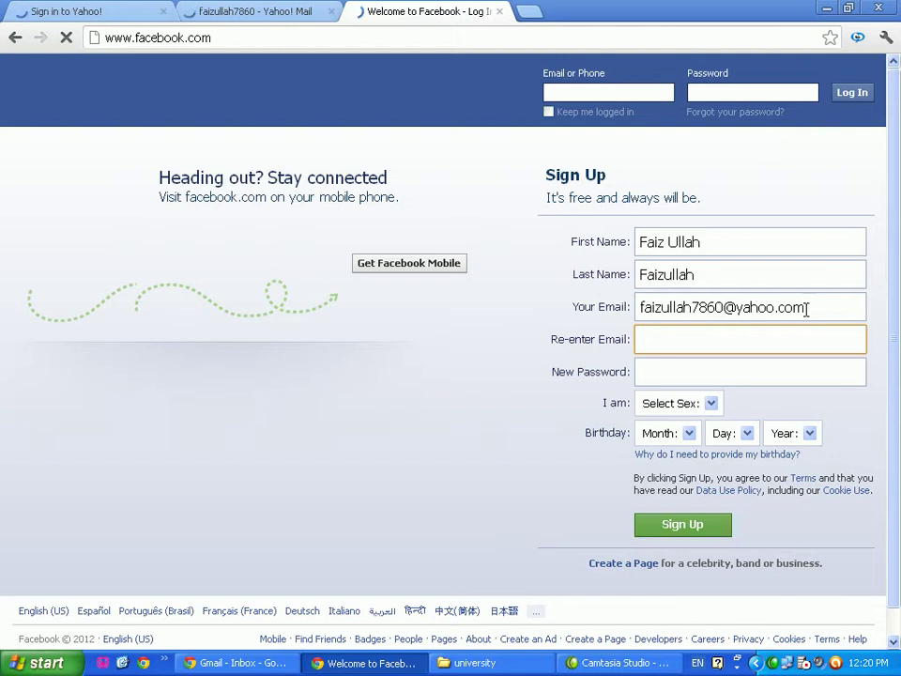
drag(804, 307, 640, 315)
key(ctrl+c)
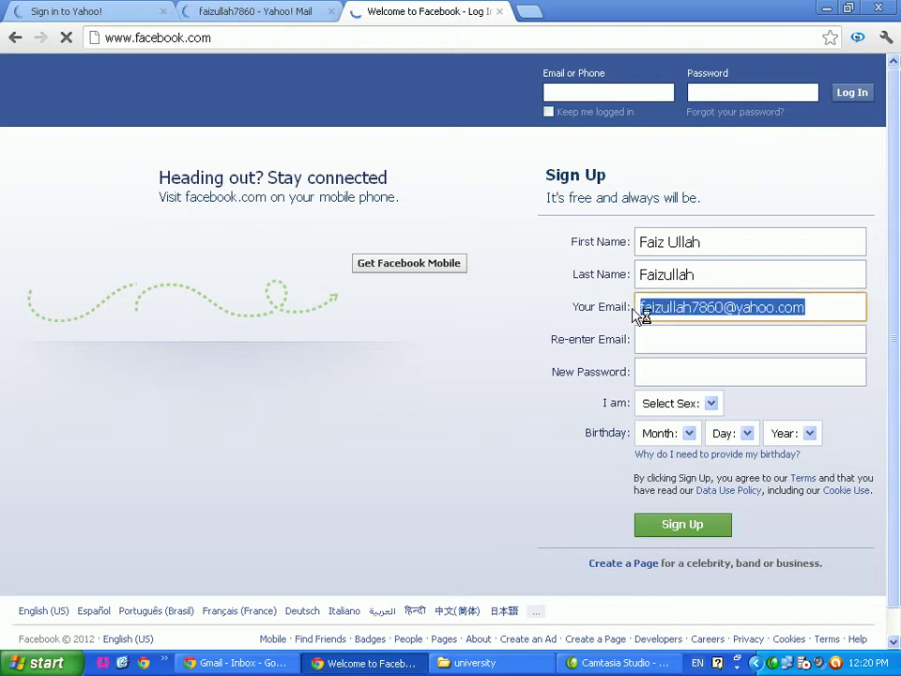
click(650, 338)
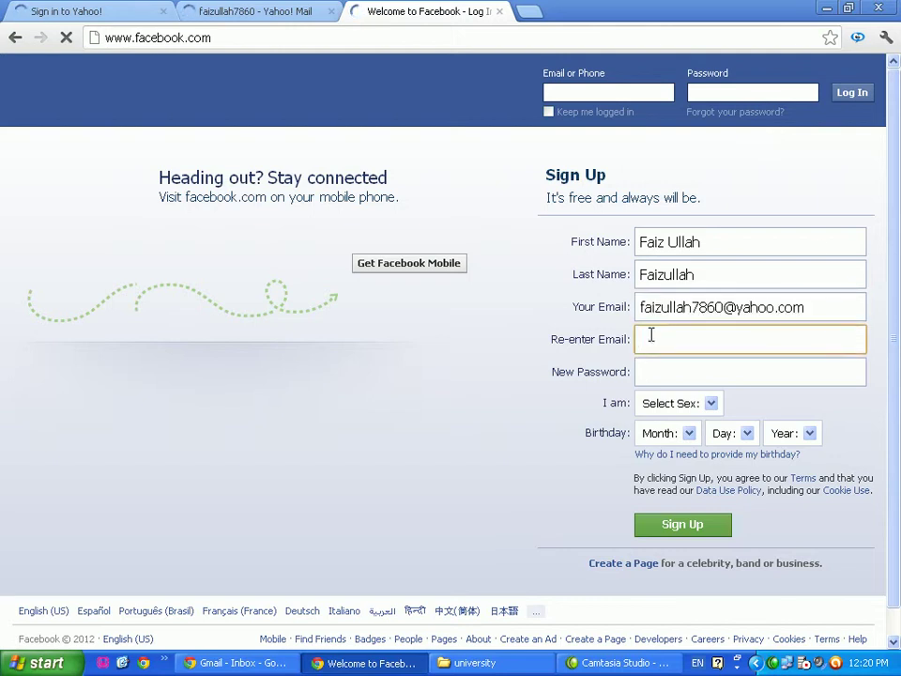
key(ctrl+v)
click(649, 370)
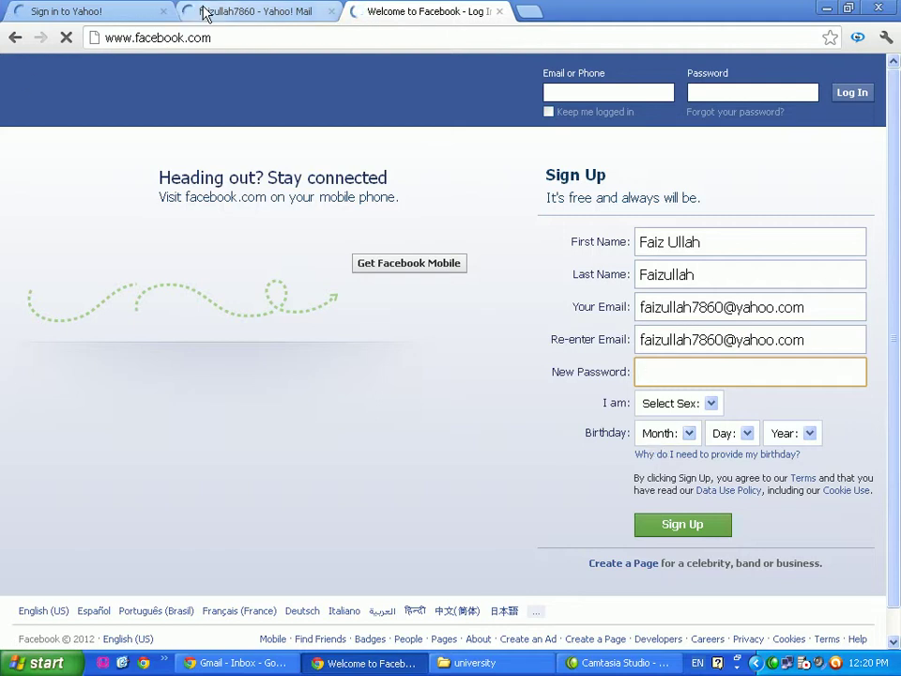
Remove the extra 0 from both email fields and enter a password
click(267, 14)
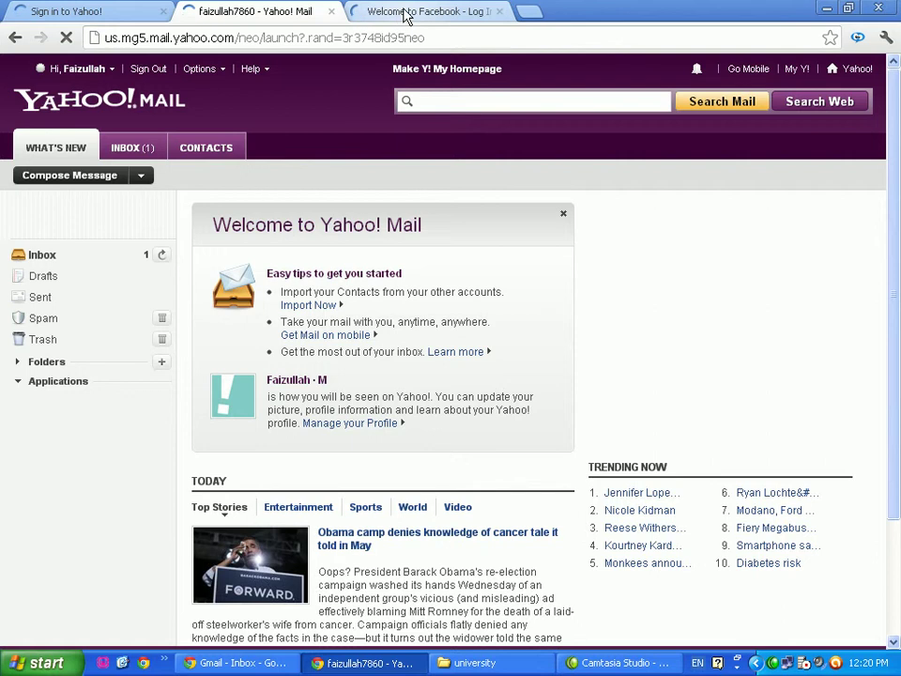
click(407, 16)
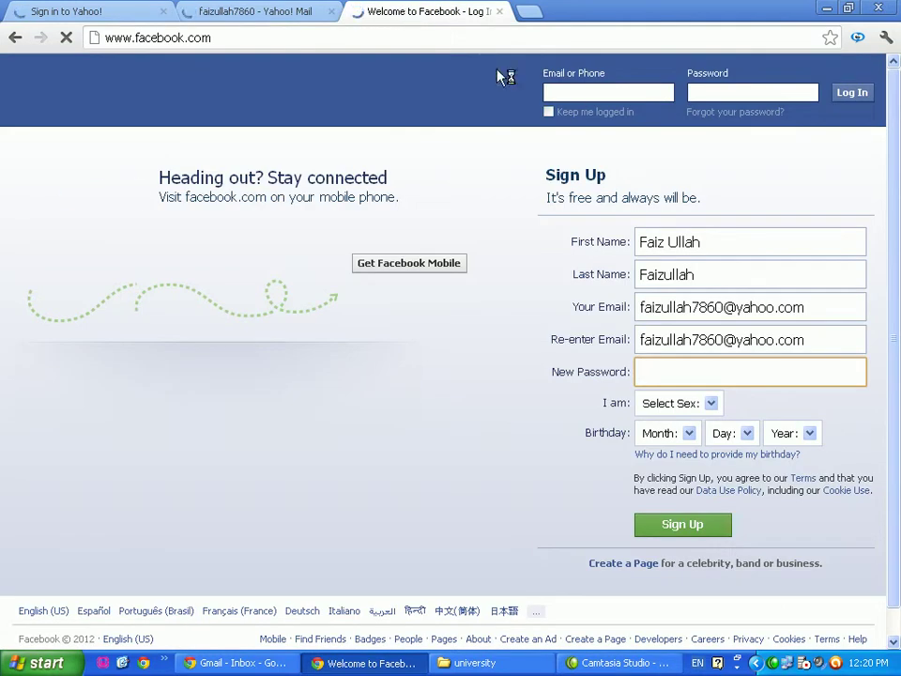
click(722, 304)
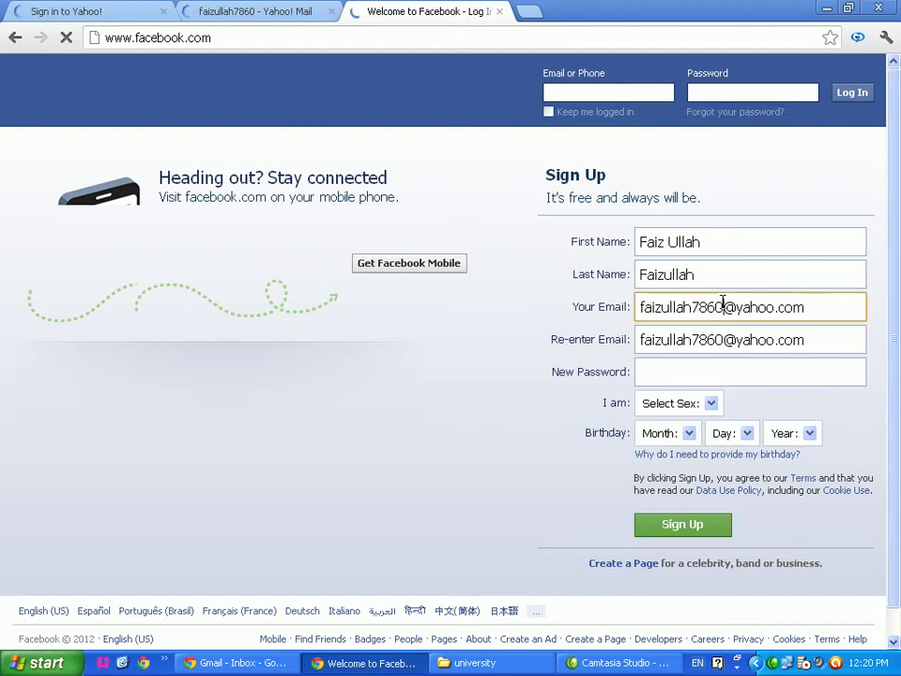
key(BackSpace)
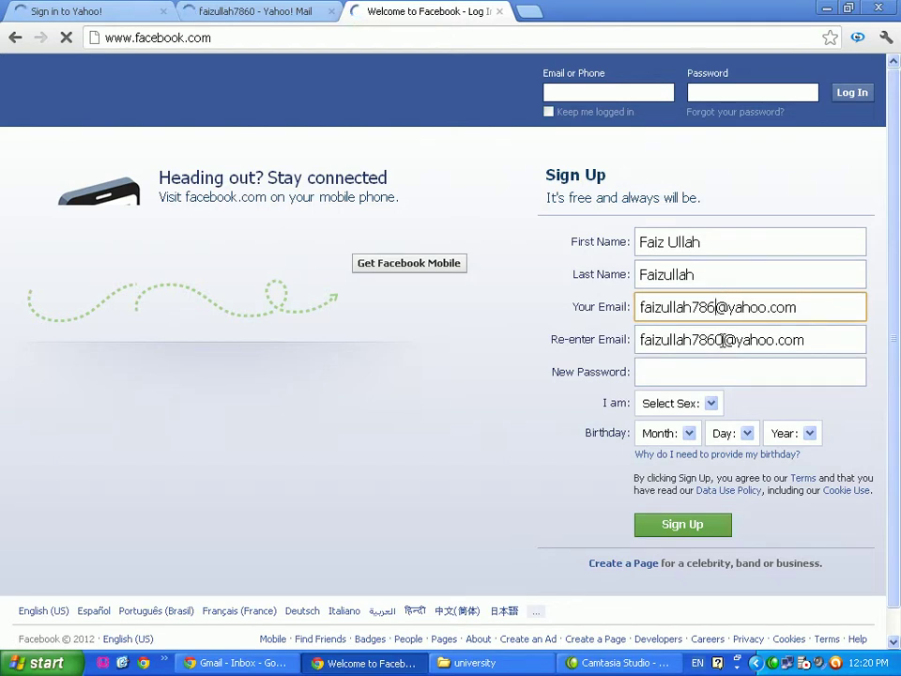
click(720, 341)
key(BackSpace)
click(665, 369)
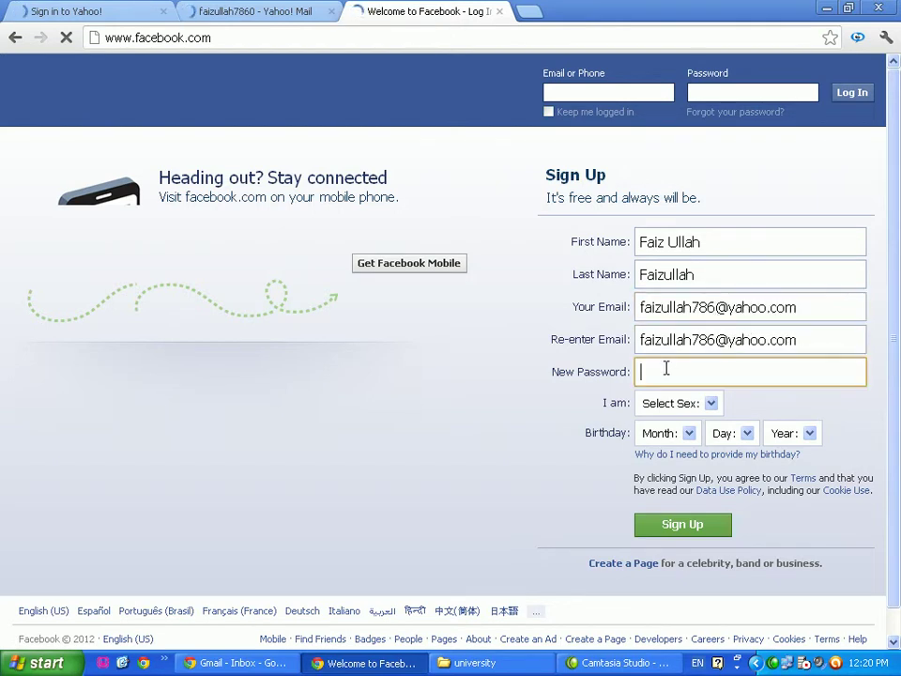
text(•••••••)
Choose Male, set the birthday to April 22, 1992, and submit the sign-up form
click(711, 405)
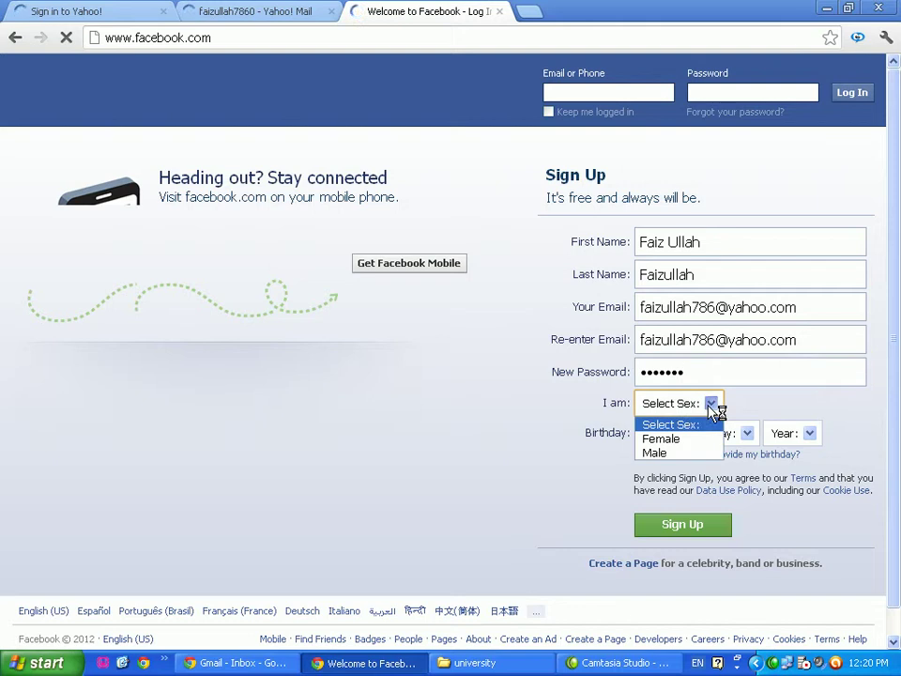
click(673, 454)
click(691, 437)
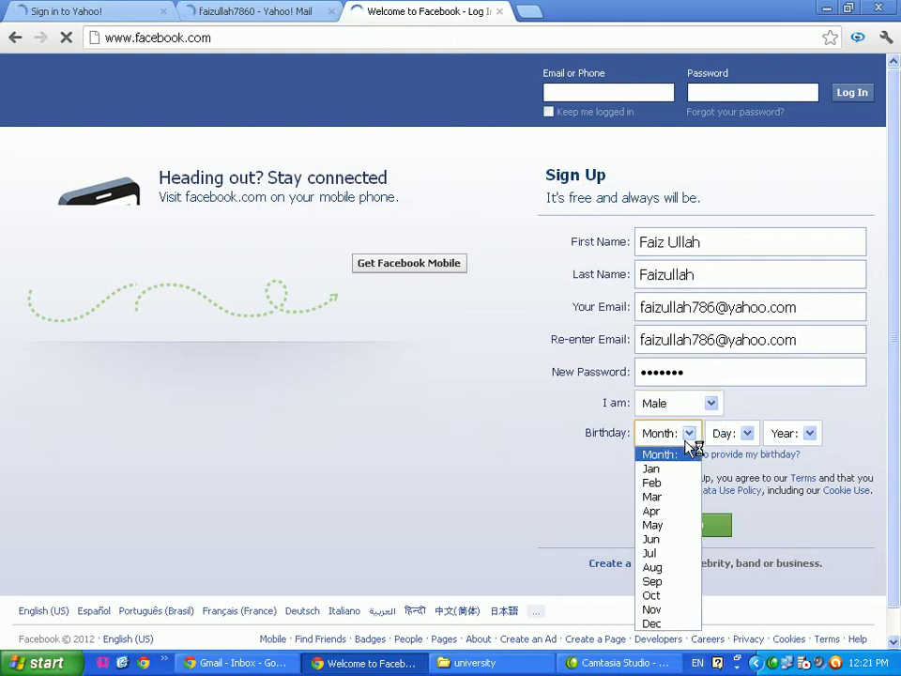
click(668, 513)
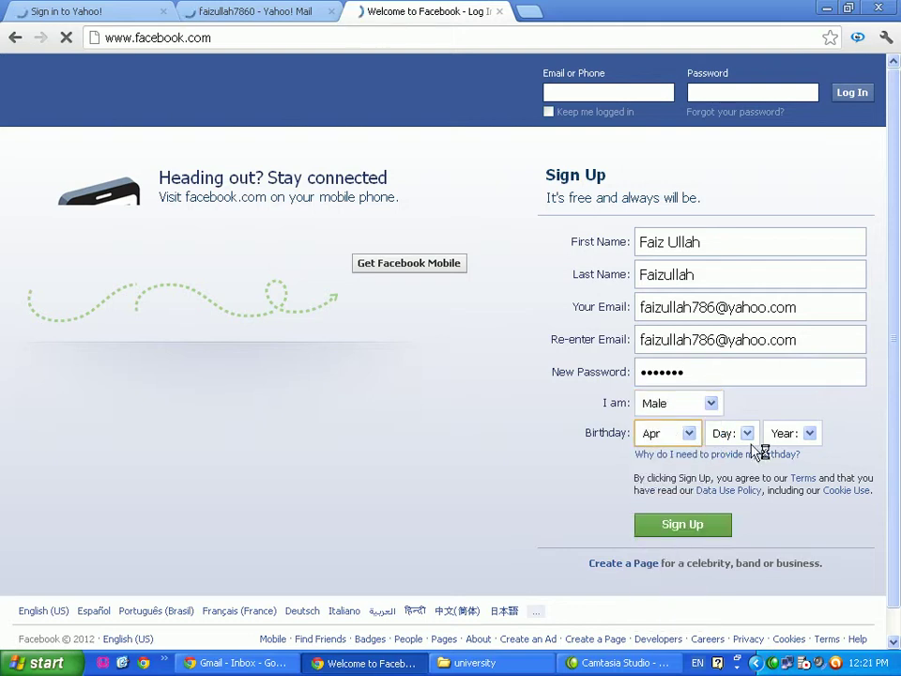
click(748, 434)
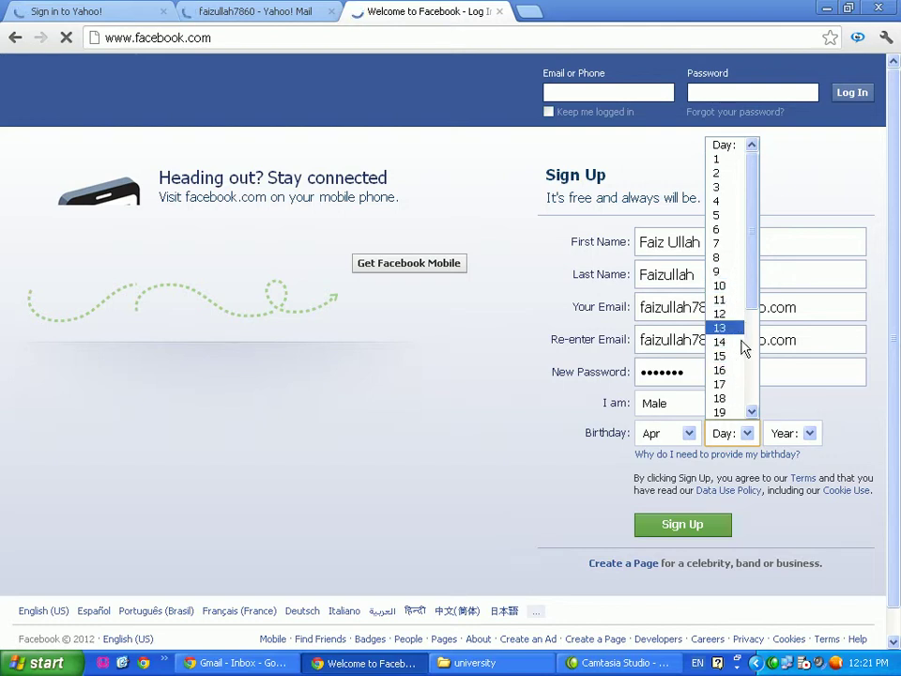
scroll(748, 342, down, 1)
click(727, 398)
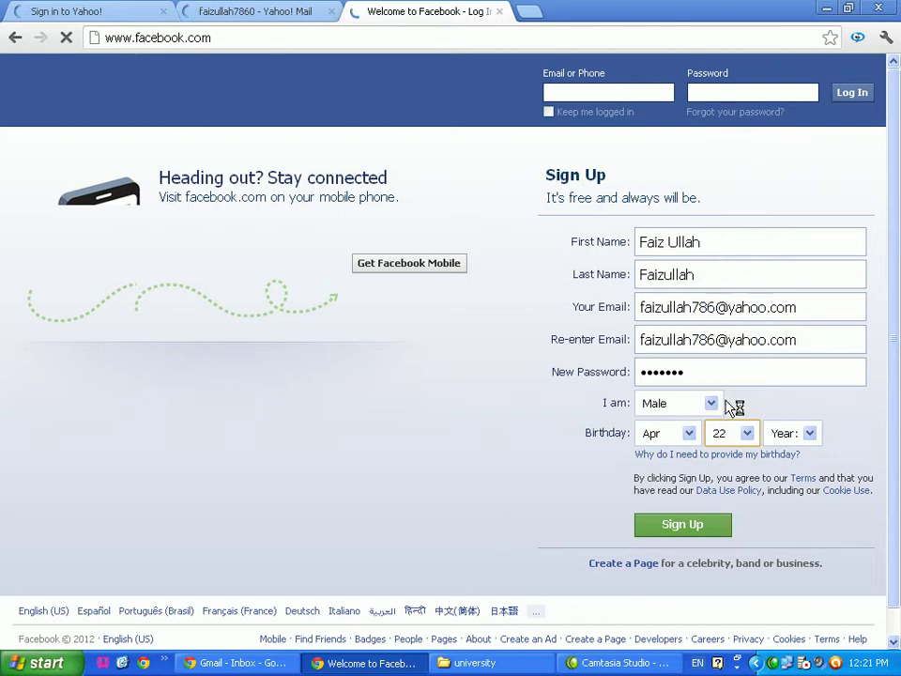
click(813, 434)
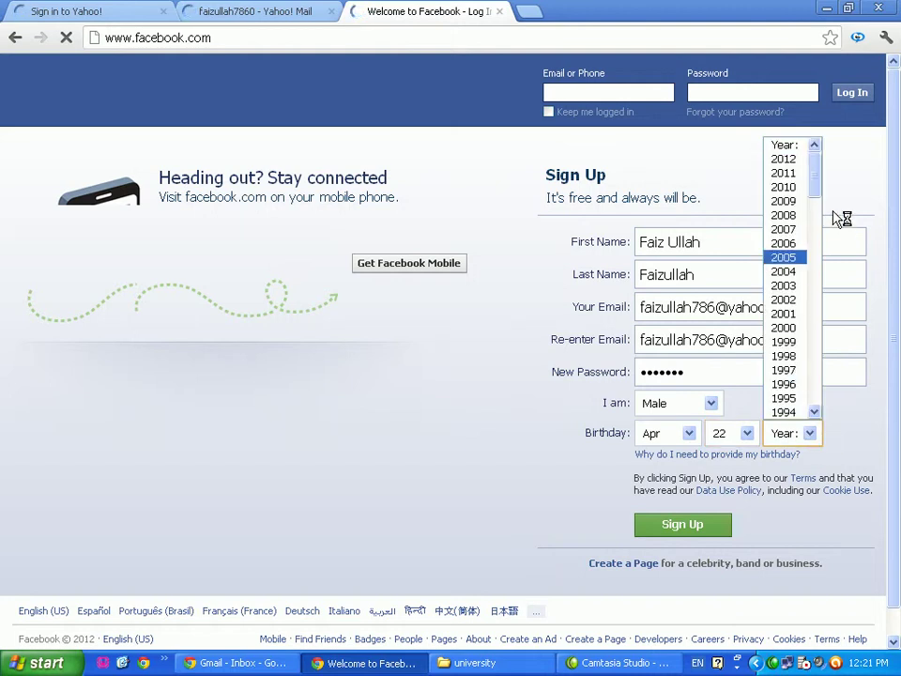
mouse_move(815, 183)
mouse_down()
mouse_move(813, 214)
mouse_move(815, 197)
mouse_up()
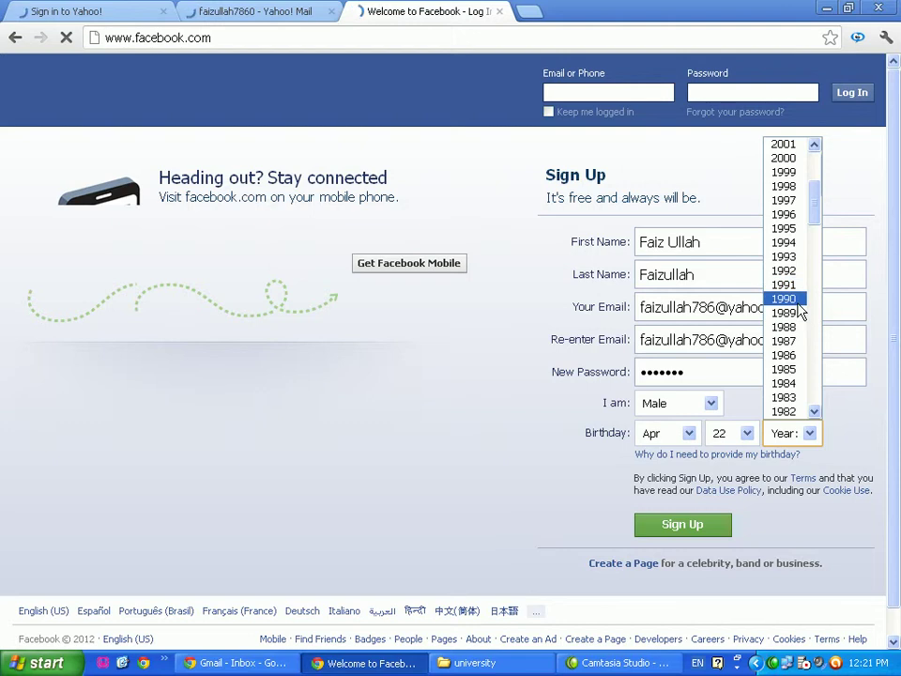
click(801, 270)
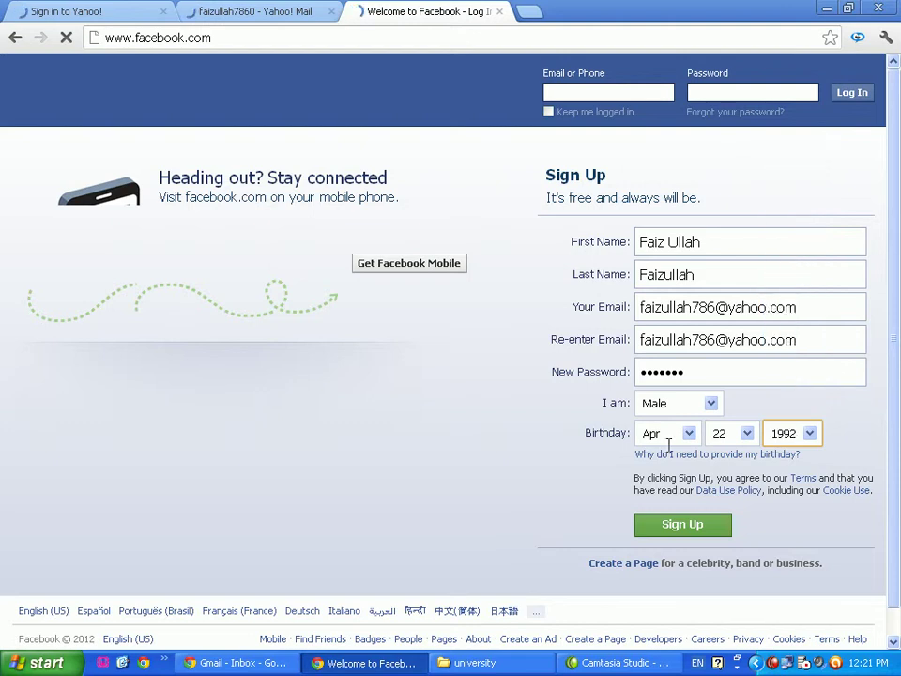
click(682, 524)
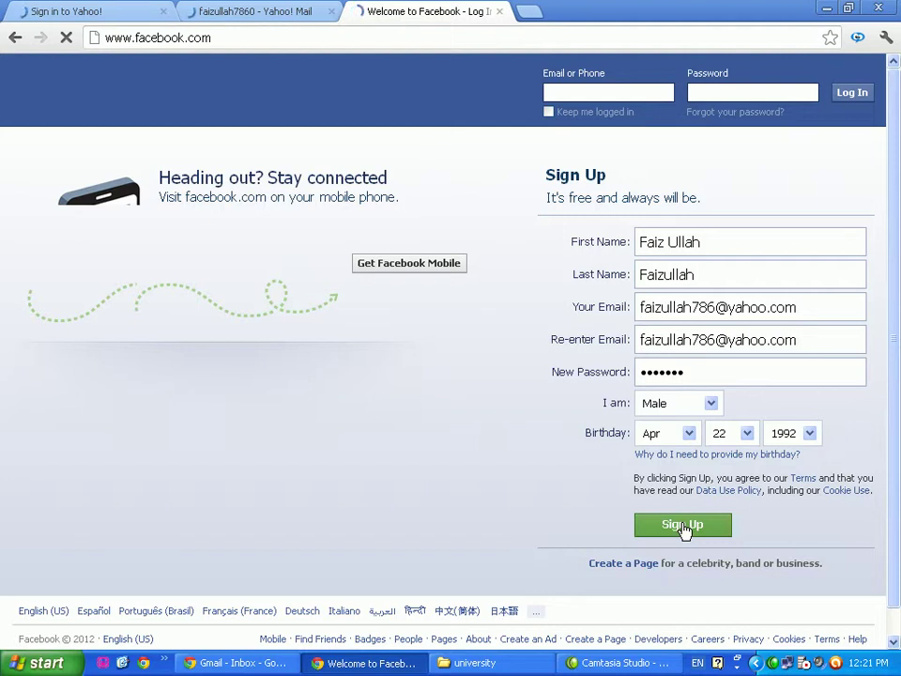
Open the Yahoo! Mail inbox, checking back on the Facebook sign-up tab
click(225, 12)
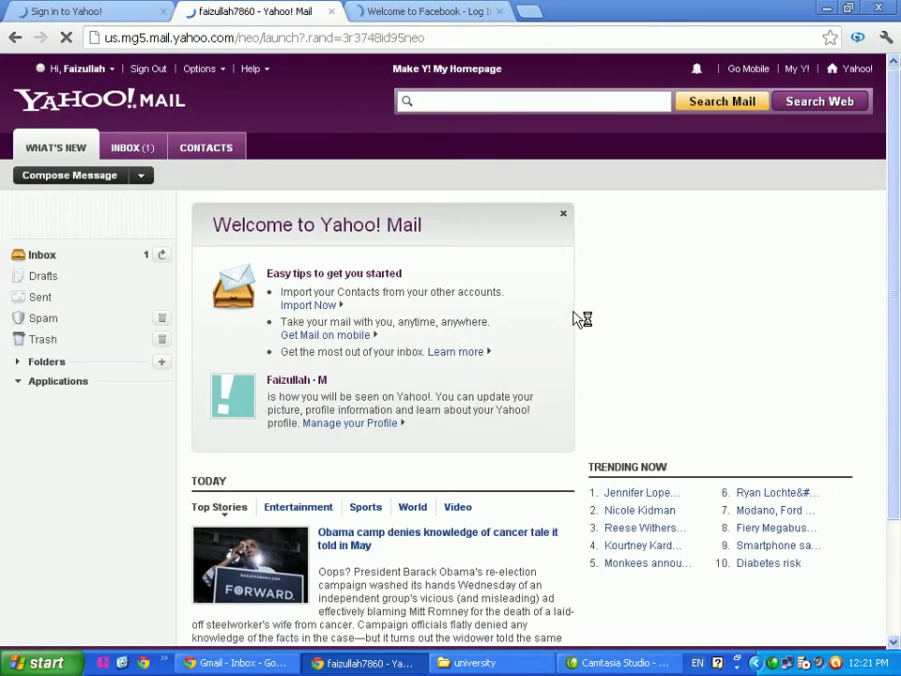
click(41, 256)
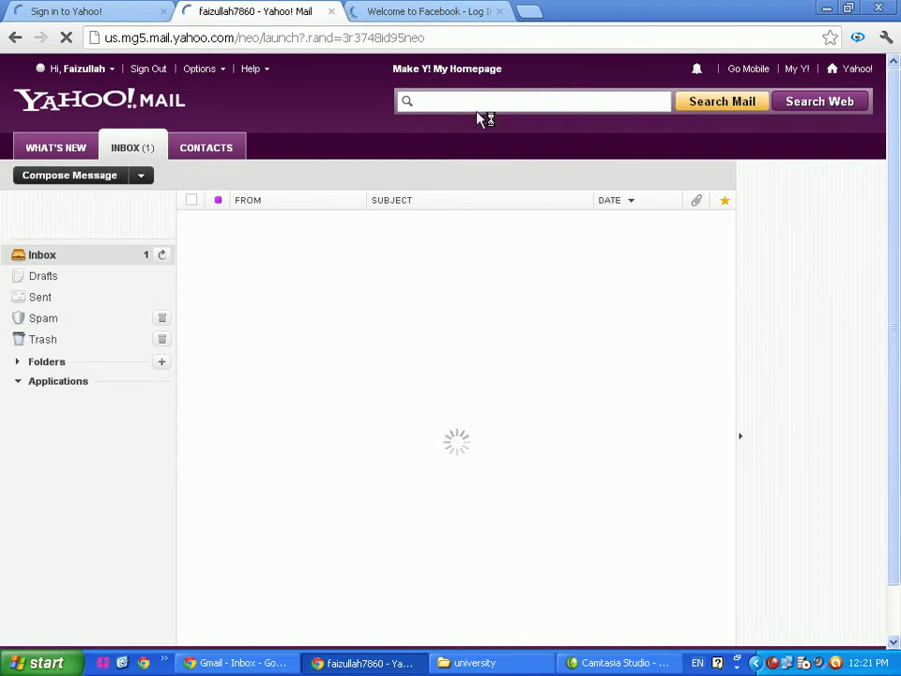
click(445, 13)
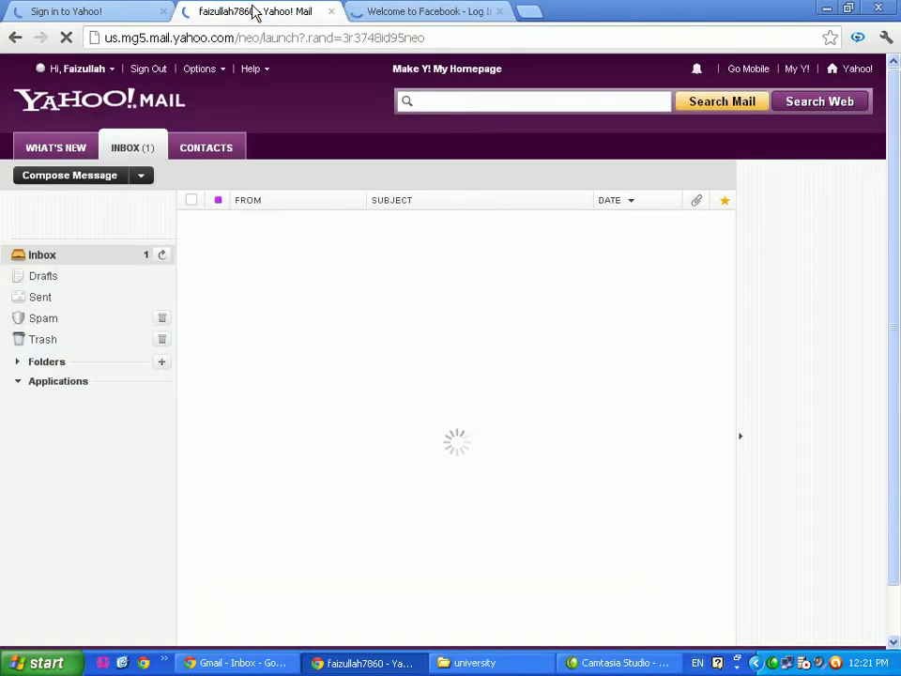
click(252, 11)
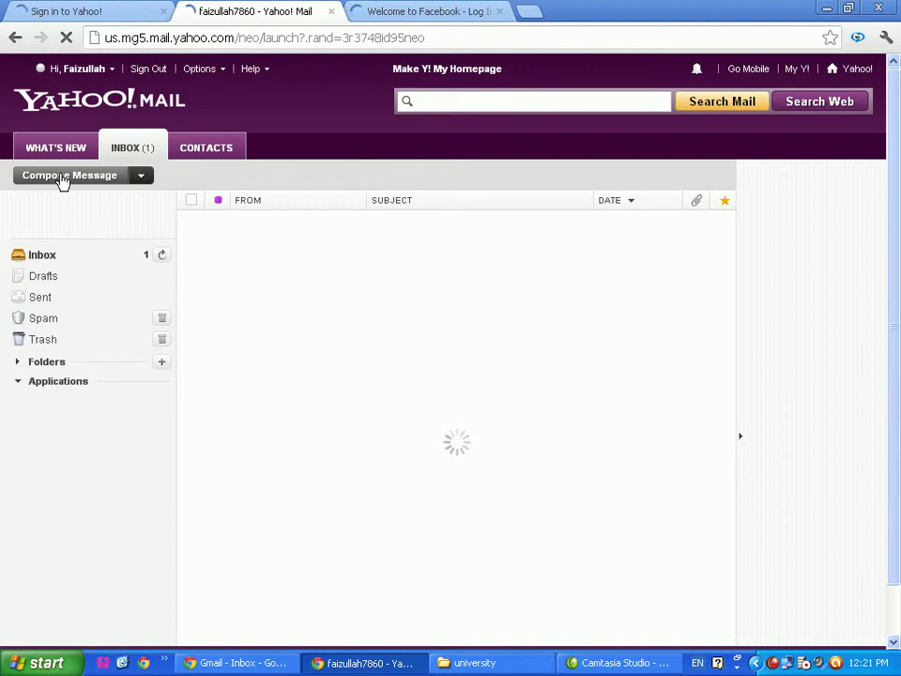
Alternate between the Facebook and Yahoo! Mail tabs, then bring up the Sign in to Yahoo! page
click(445, 12)
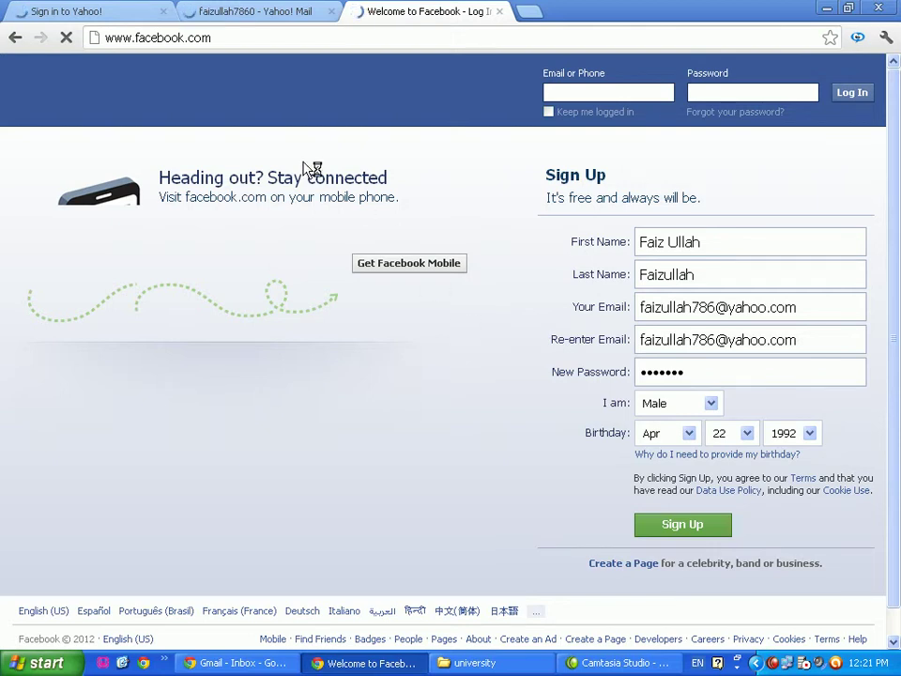
click(251, 11)
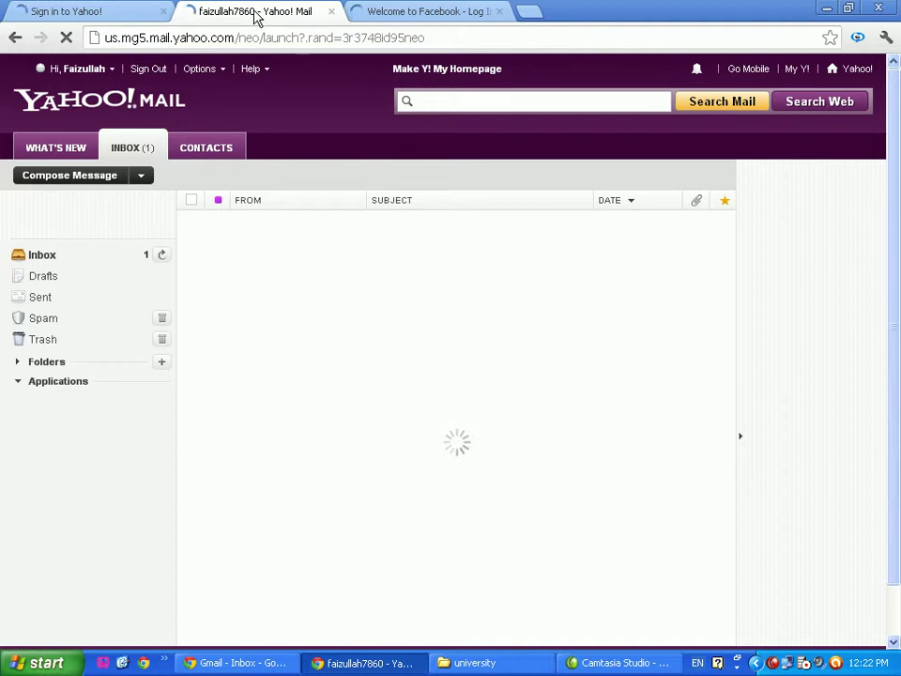
click(411, 17)
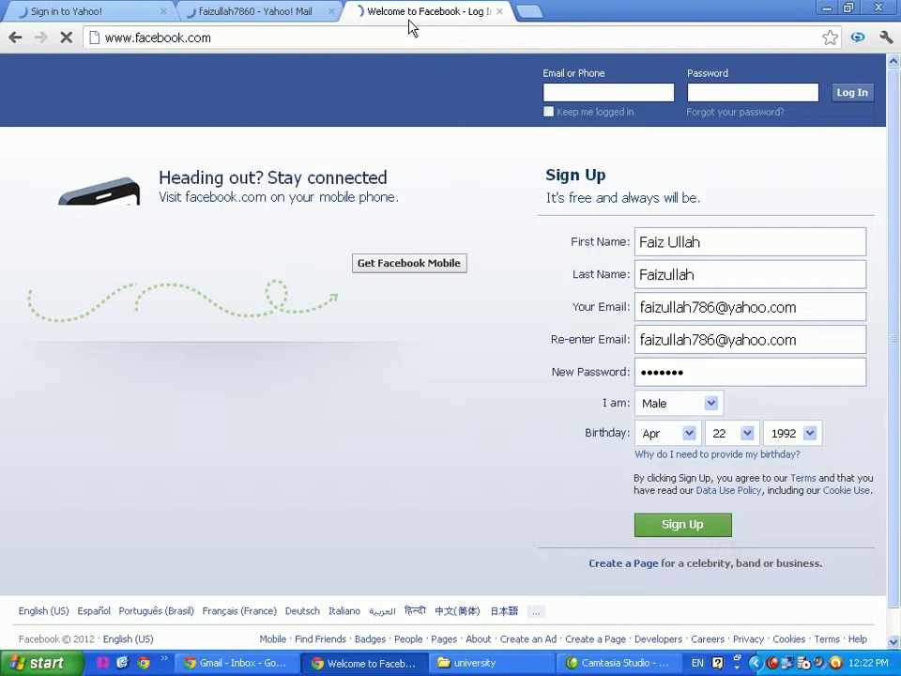
click(262, 14)
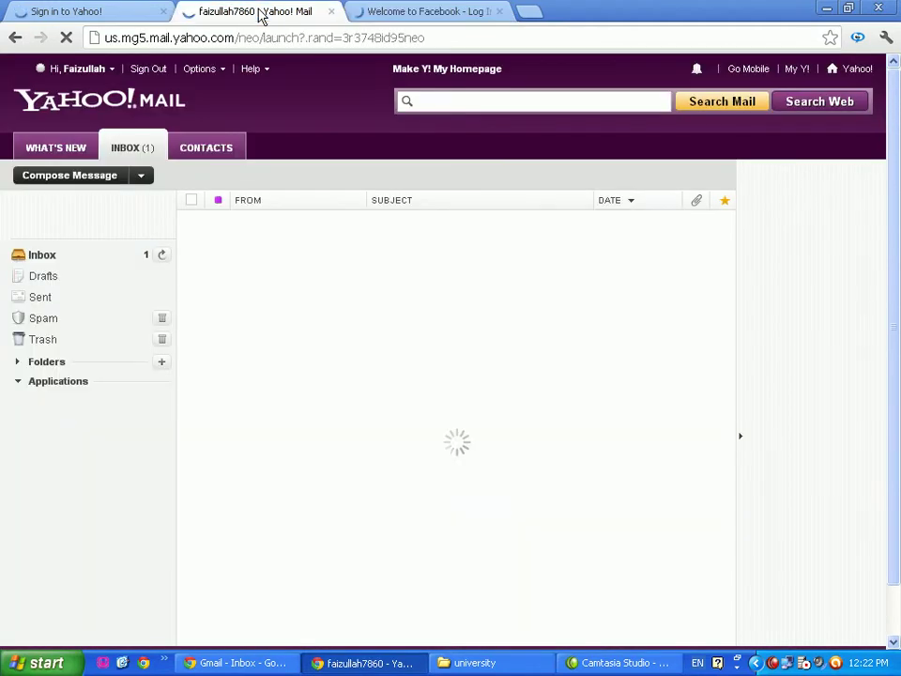
click(79, 11)
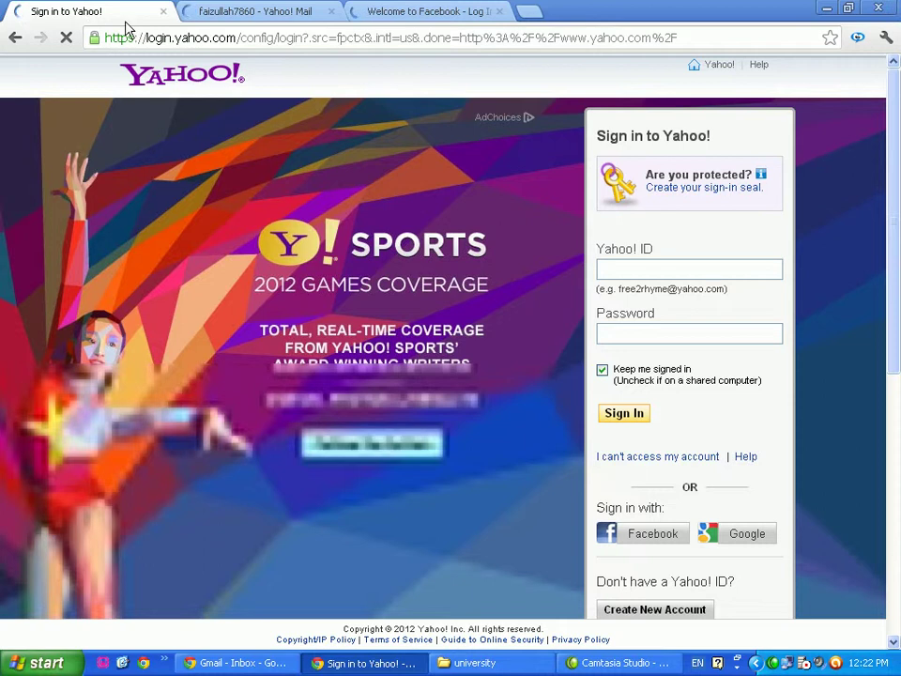
Close the Sign in to Yahoo! tab, return to the Facebook form, and bring Camtasia Studio forward
click(163, 11)
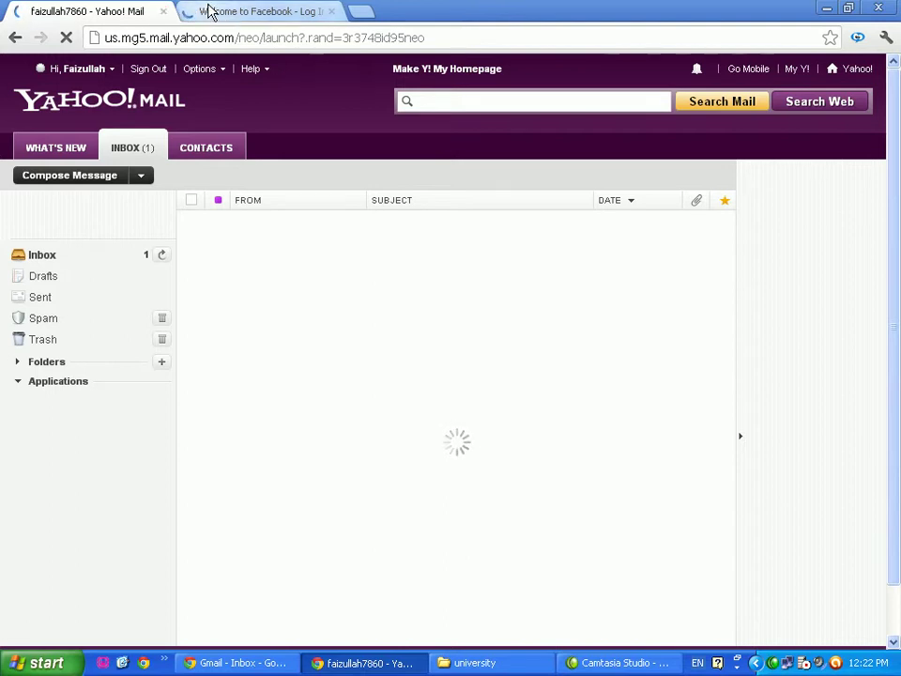
click(208, 12)
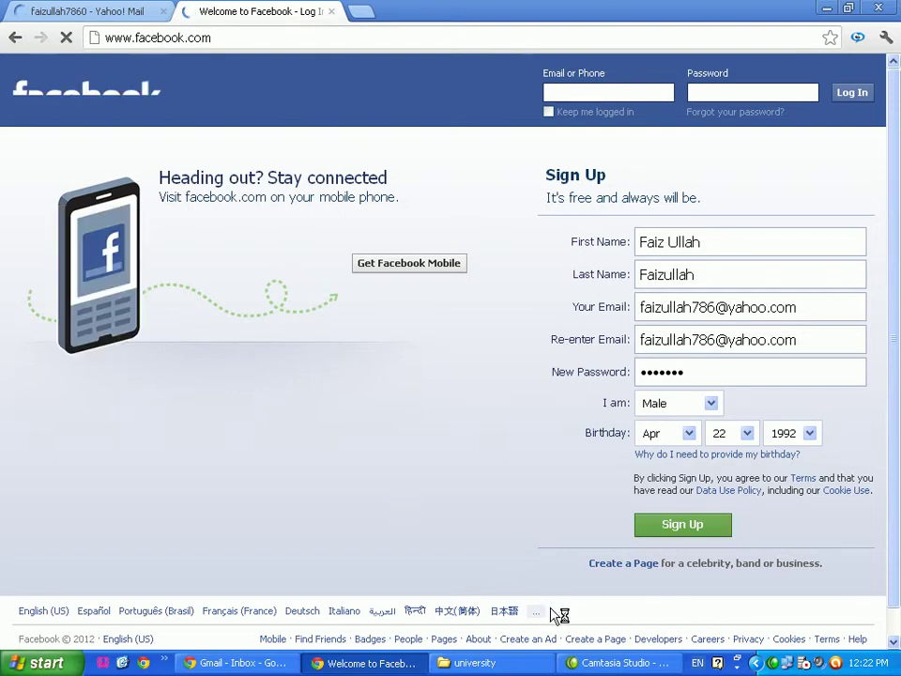
click(596, 665)
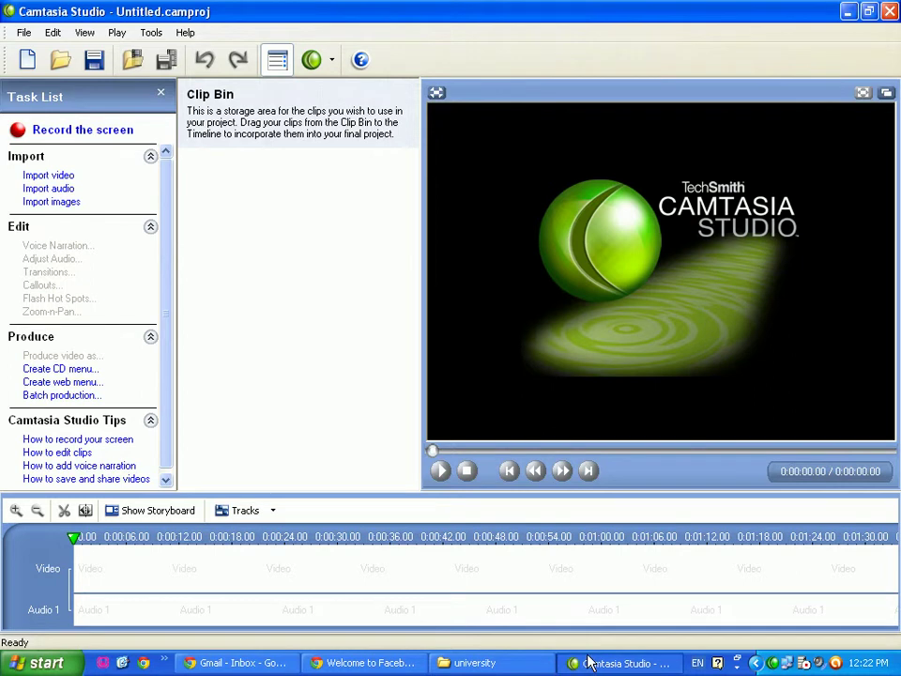
Bring the filled Facebook sign-up form back and submit it with Sign Up
click(377, 662)
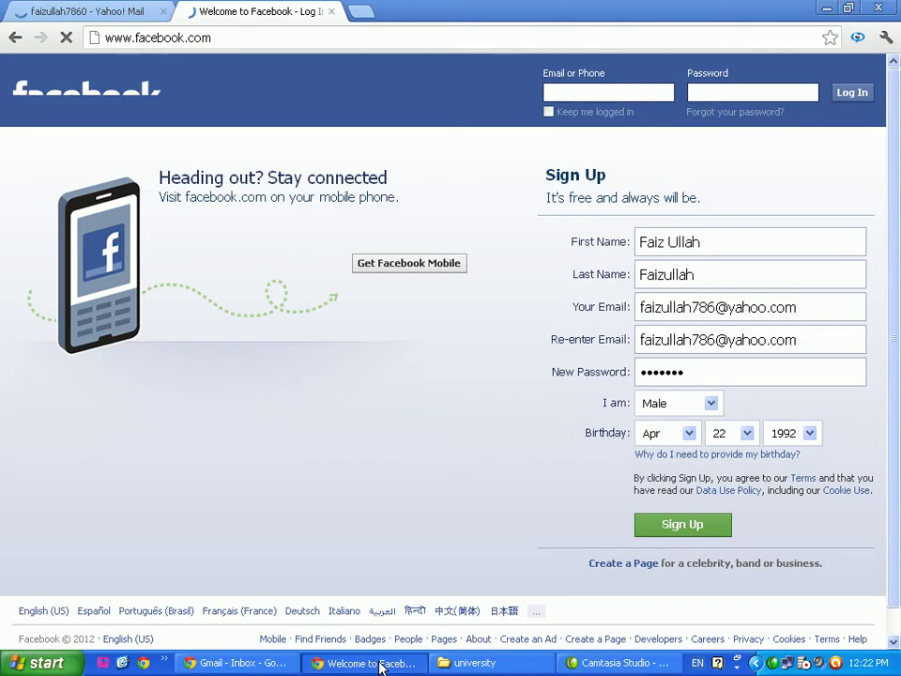
click(53, 11)
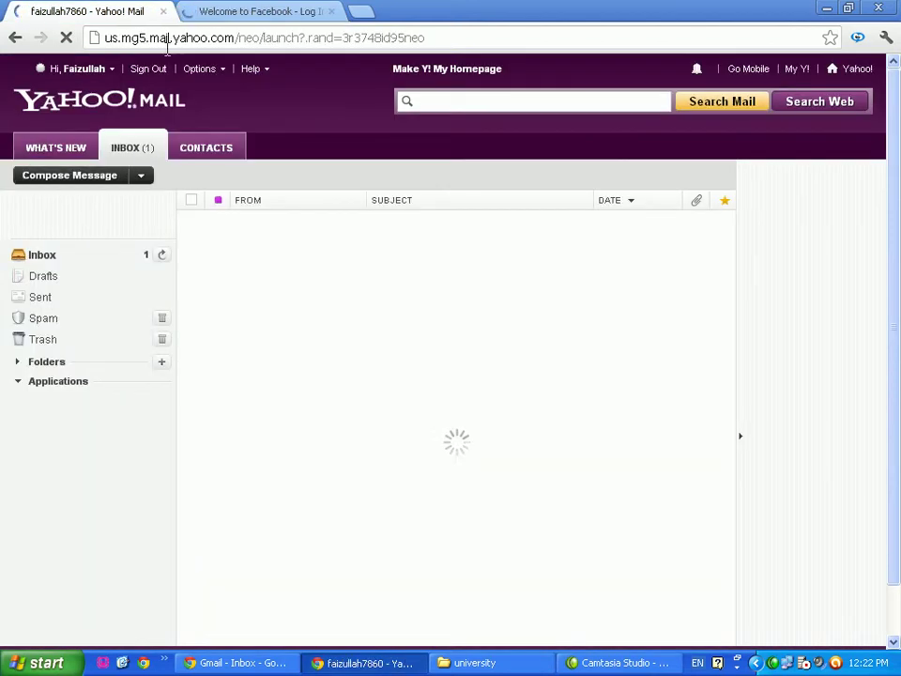
click(212, 15)
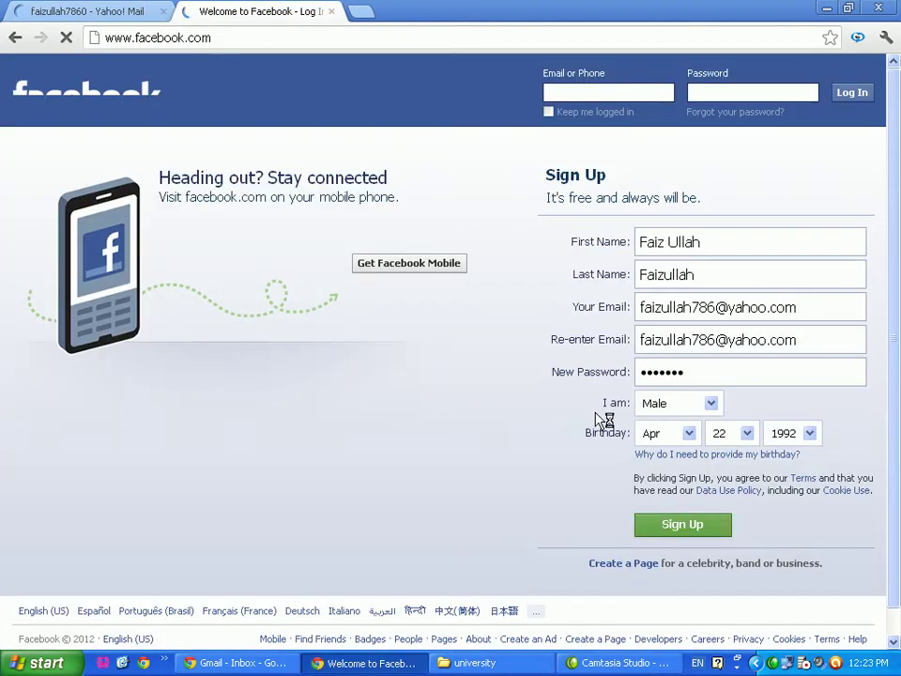
click(670, 531)
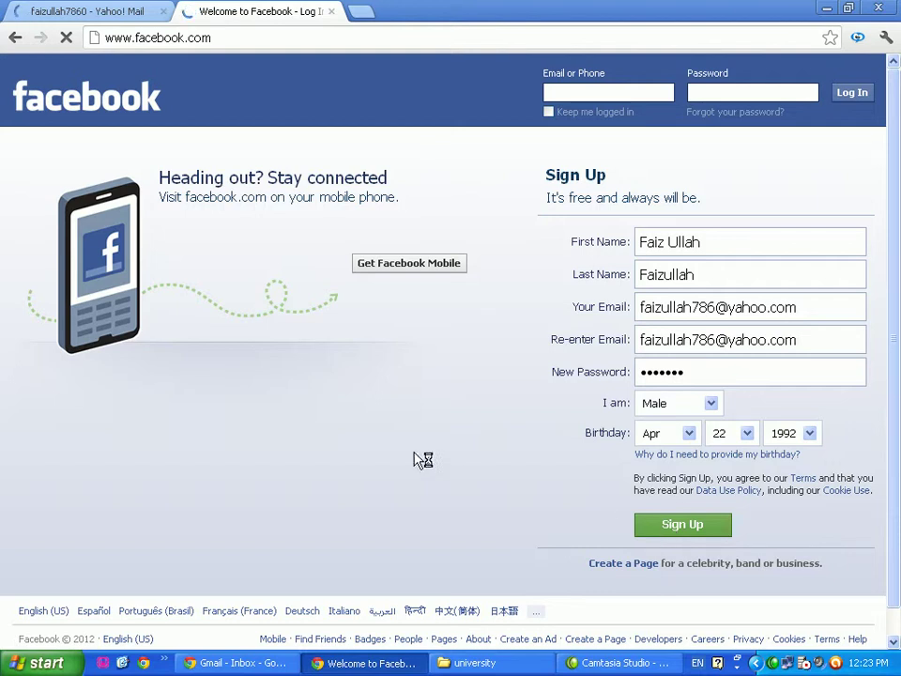
click(773, 663)
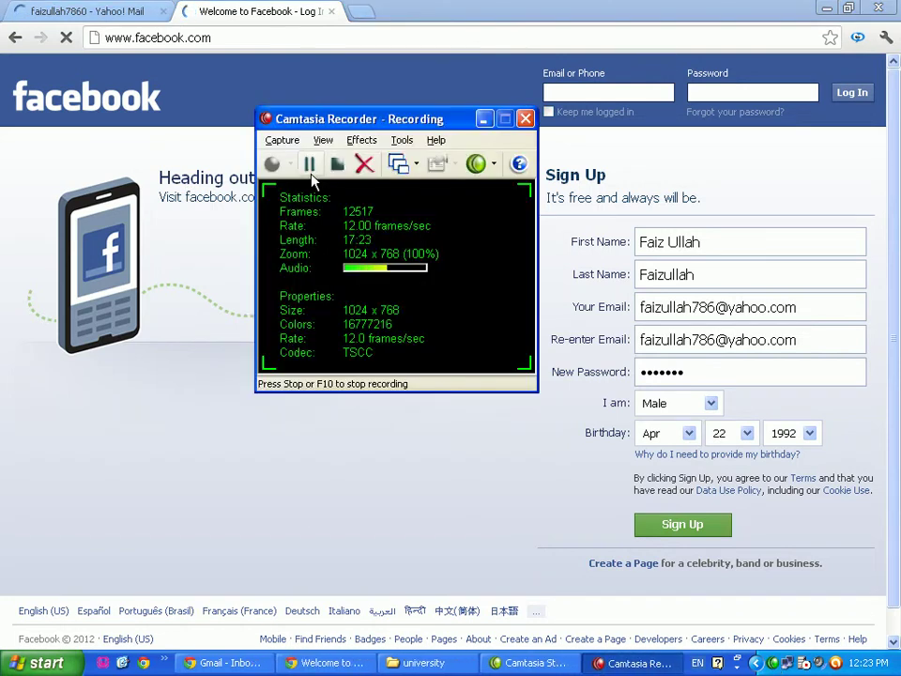
Check the Yahoo! Mail tab, submit the sign-up form again, then show the desktop
click(31, 14)
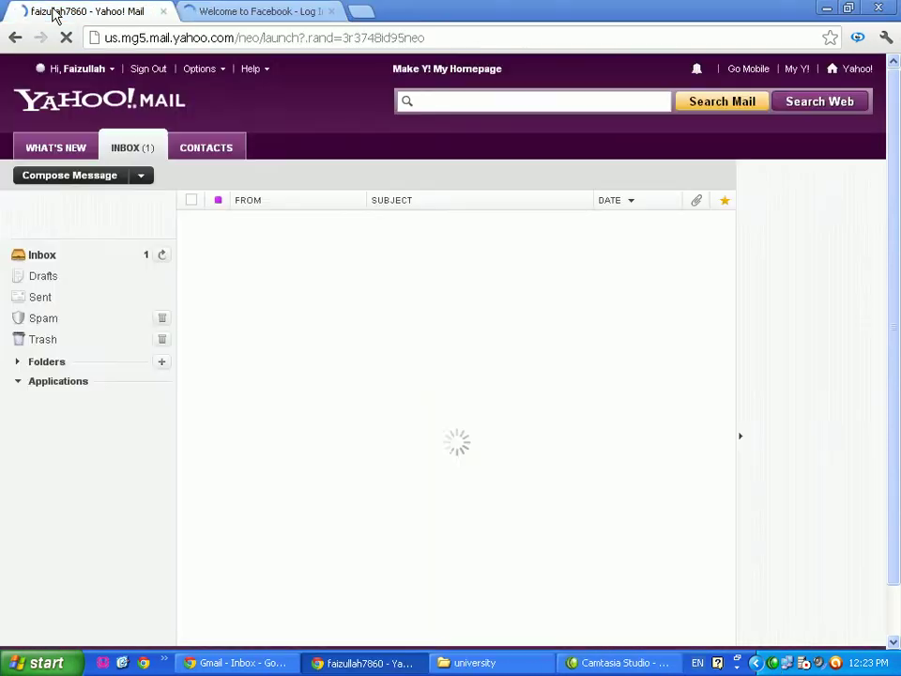
click(263, 12)
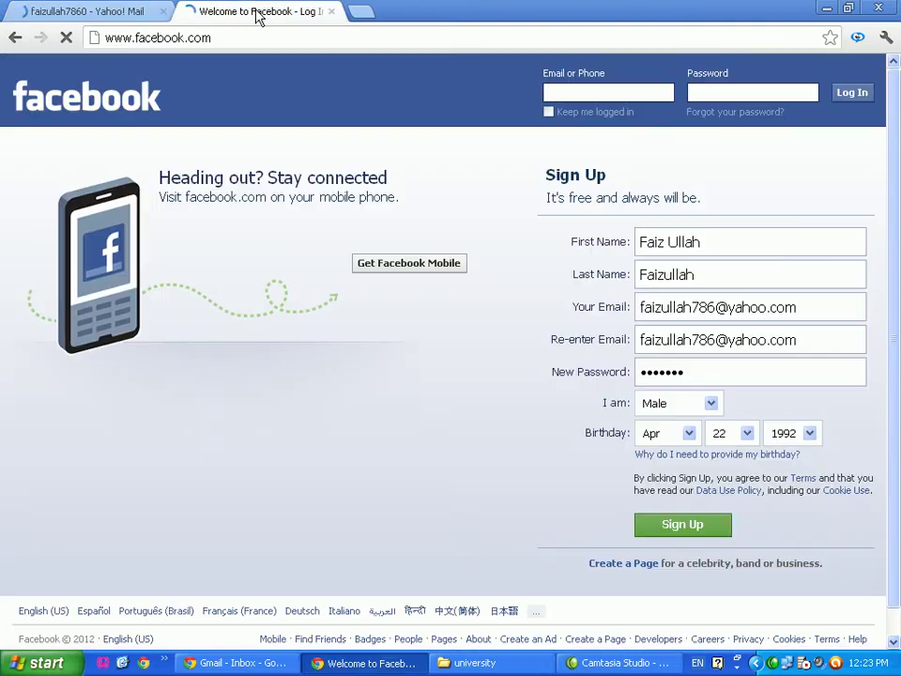
click(685, 531)
click(59, 16)
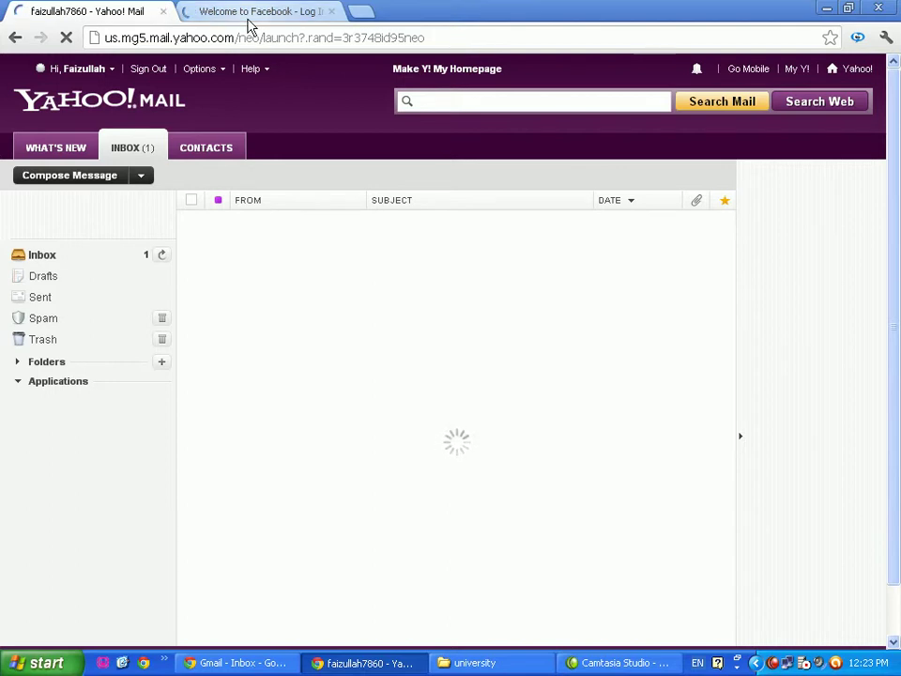
click(124, 663)
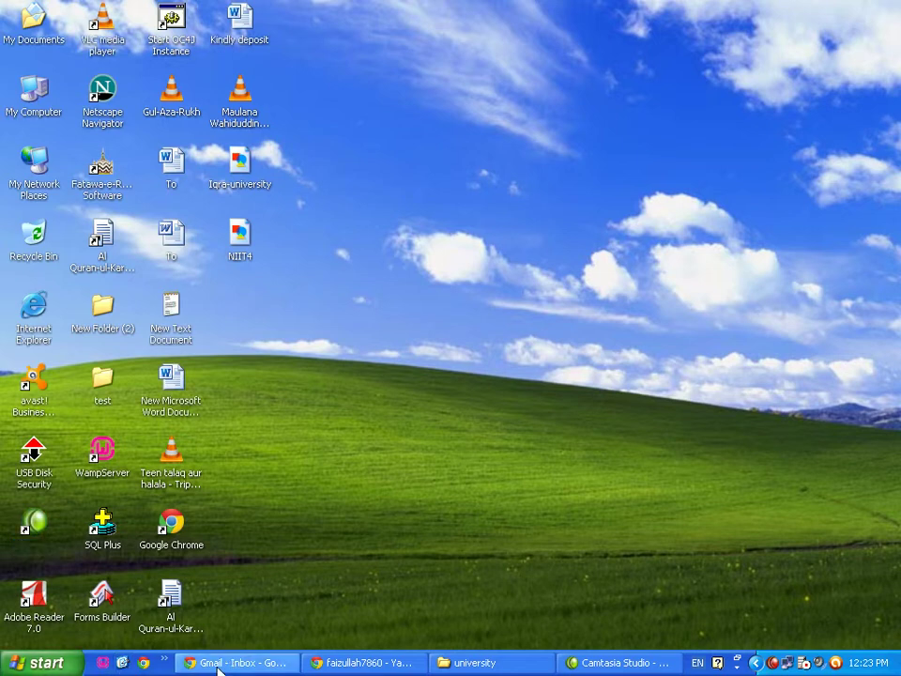
Restore the Gmail Chrome window and load google.com.pk in a new tab
click(218, 664)
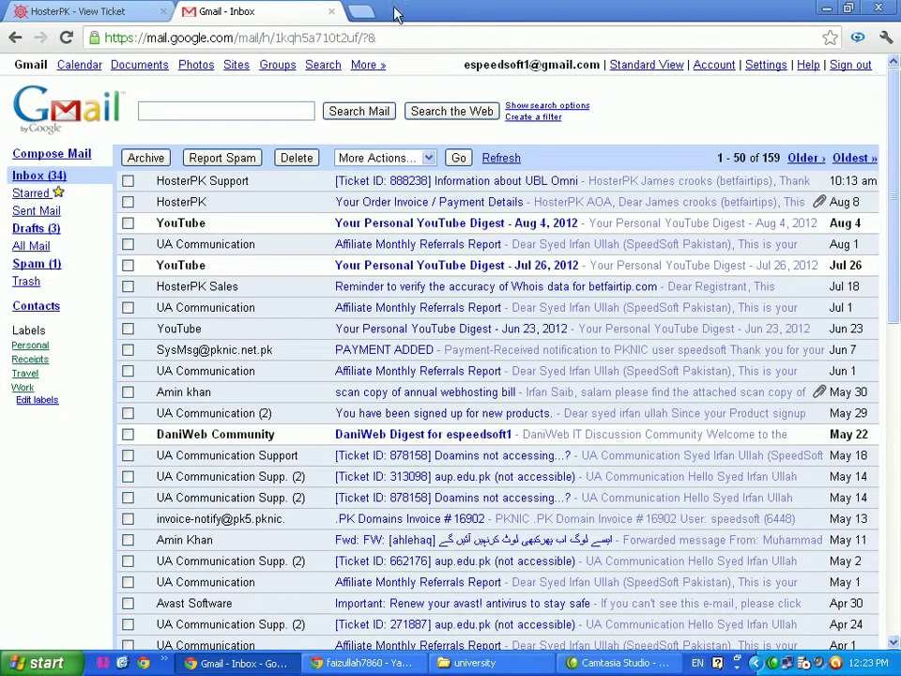
click(361, 11)
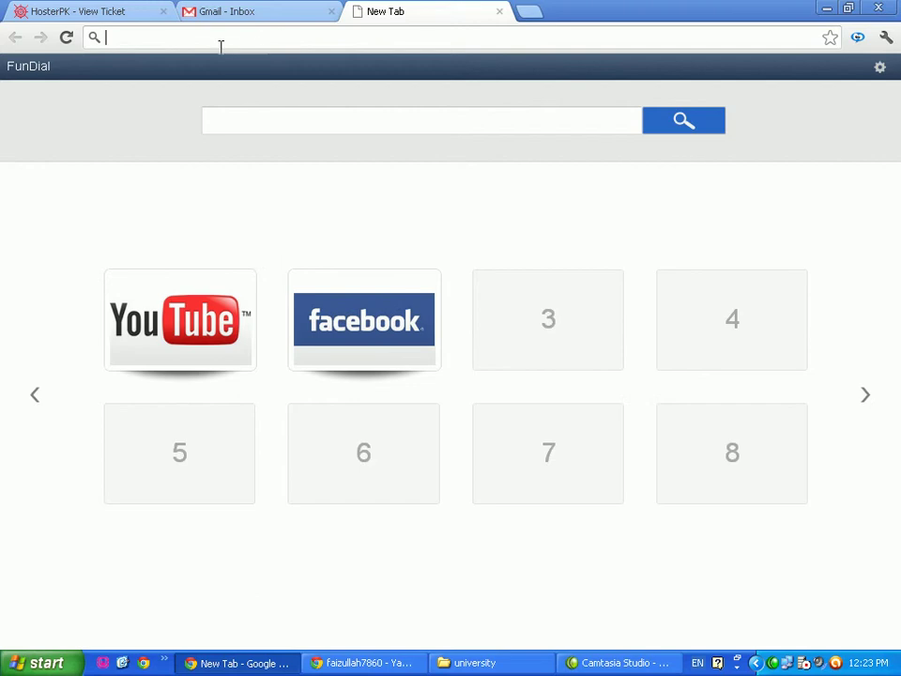
text(google.com.pk)
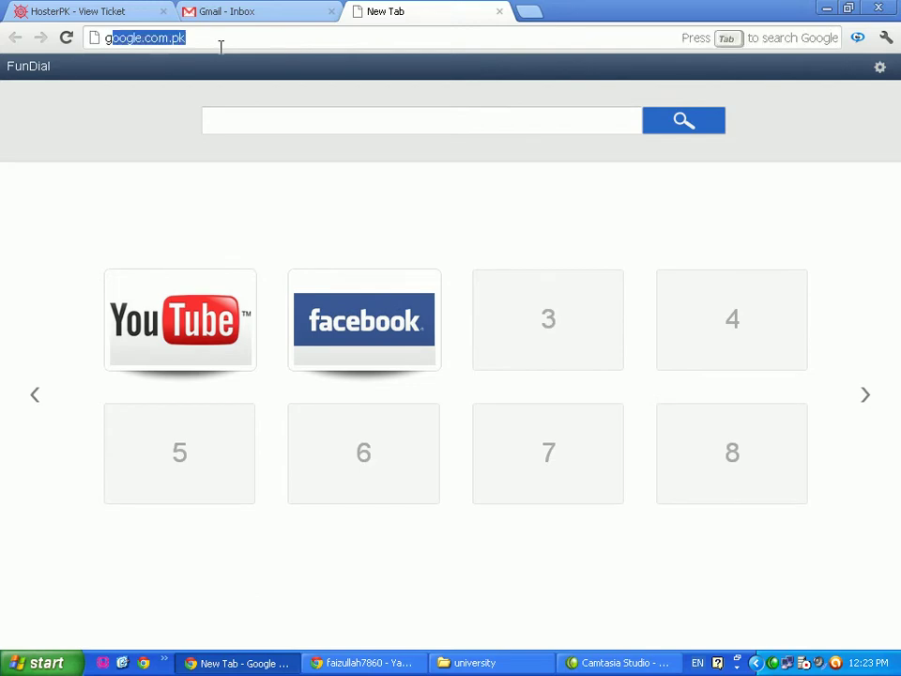
key(Return)
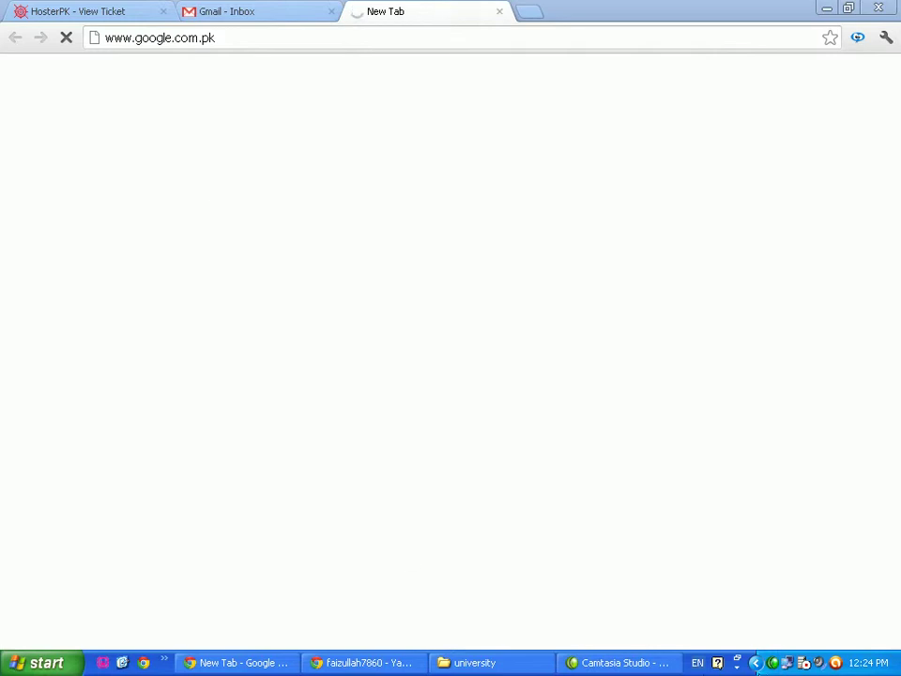
click(756, 662)
Search Everything for 'skype' and select SkypeSetupFull.exe in E:\Softwares\dvd2
double_click(741, 663)
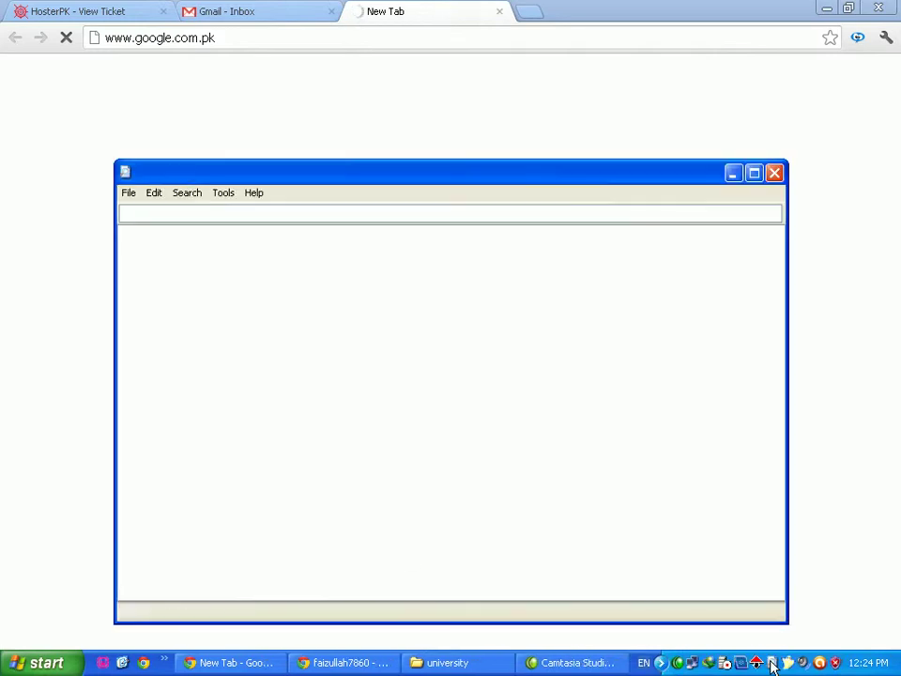
text(s)
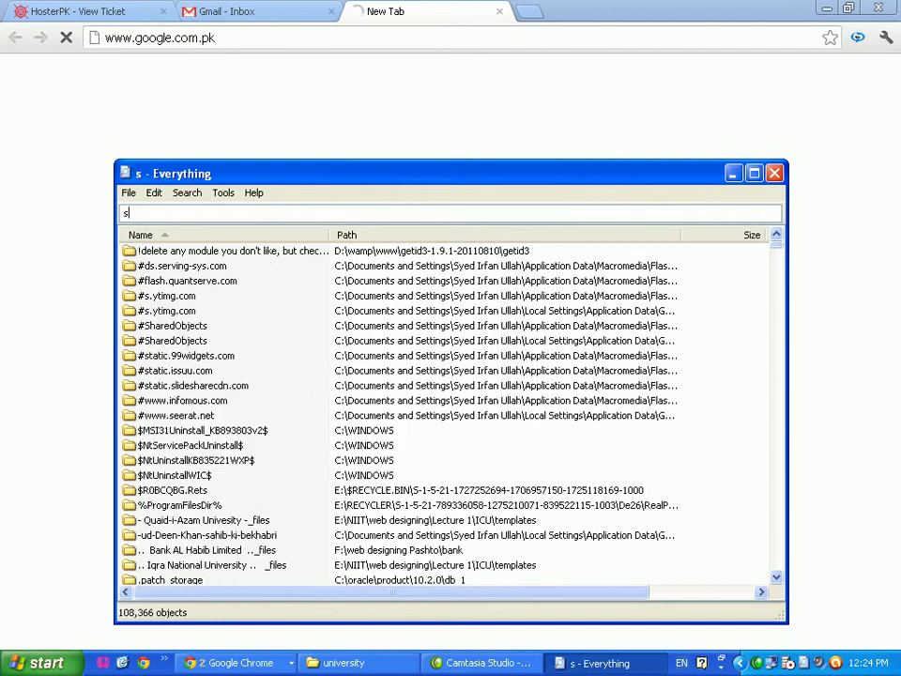
text(kype)
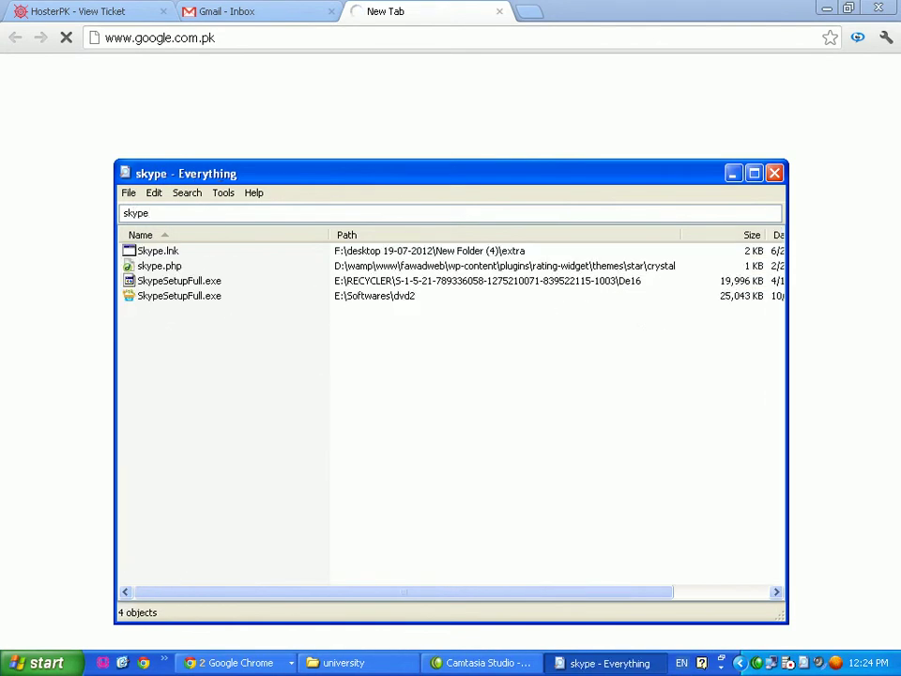
click(183, 297)
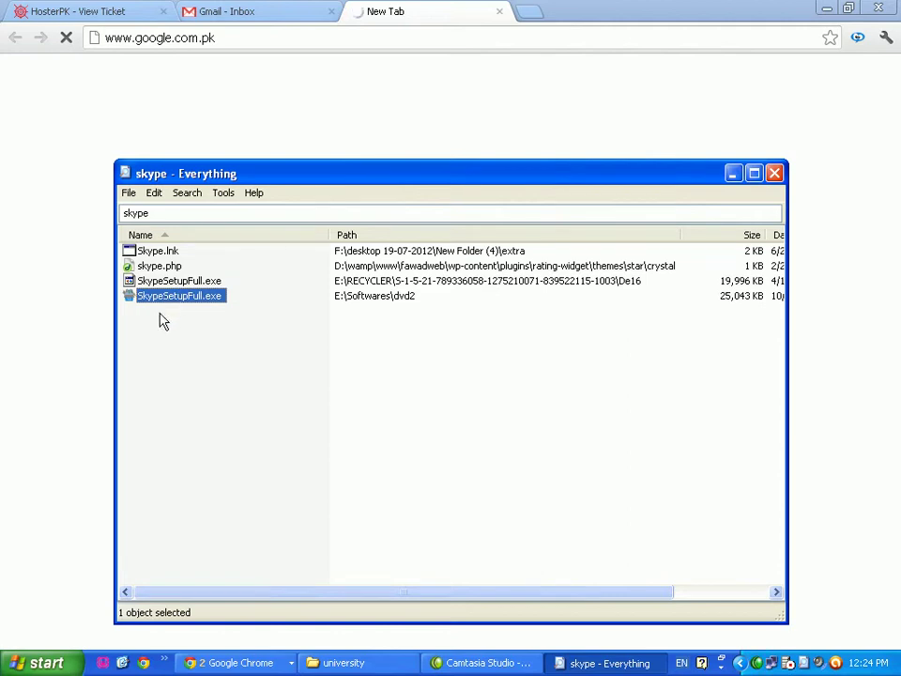
key(alt)
key(alt)
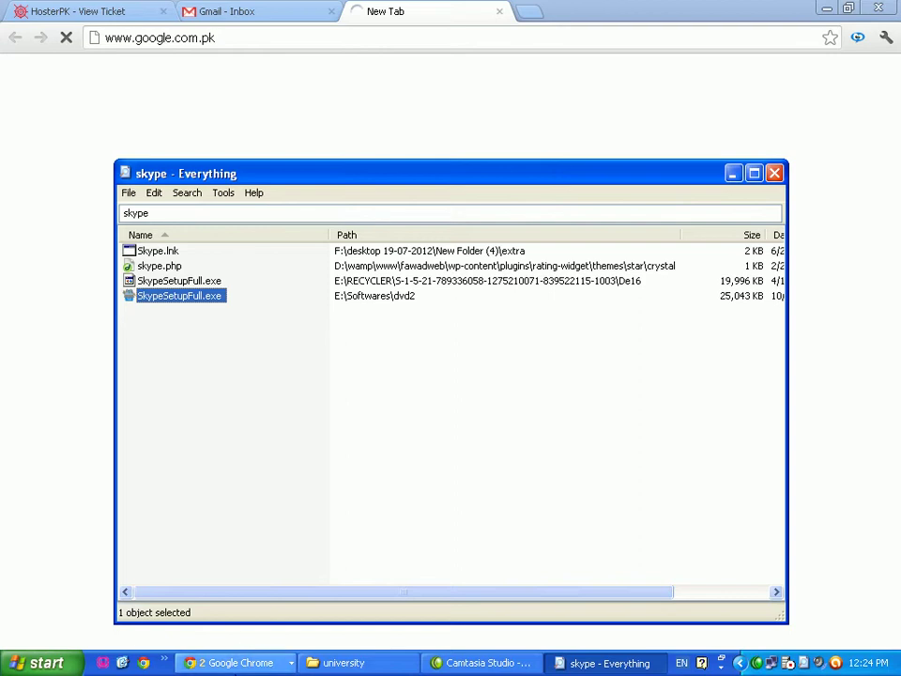
Close Chrome's google.com.pk tab and bring the skype search results back to the front
click(234, 663)
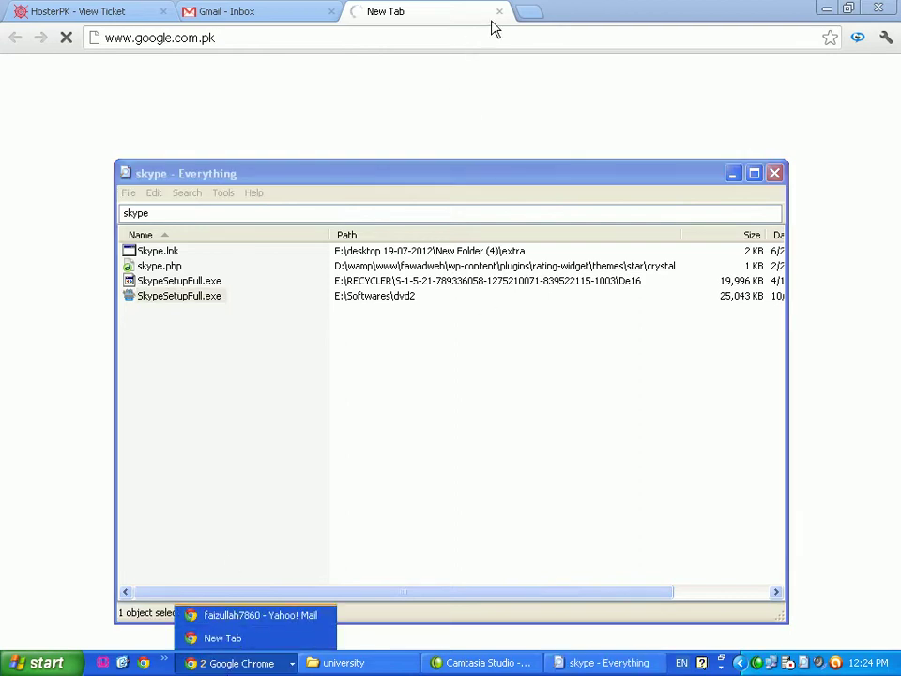
click(499, 12)
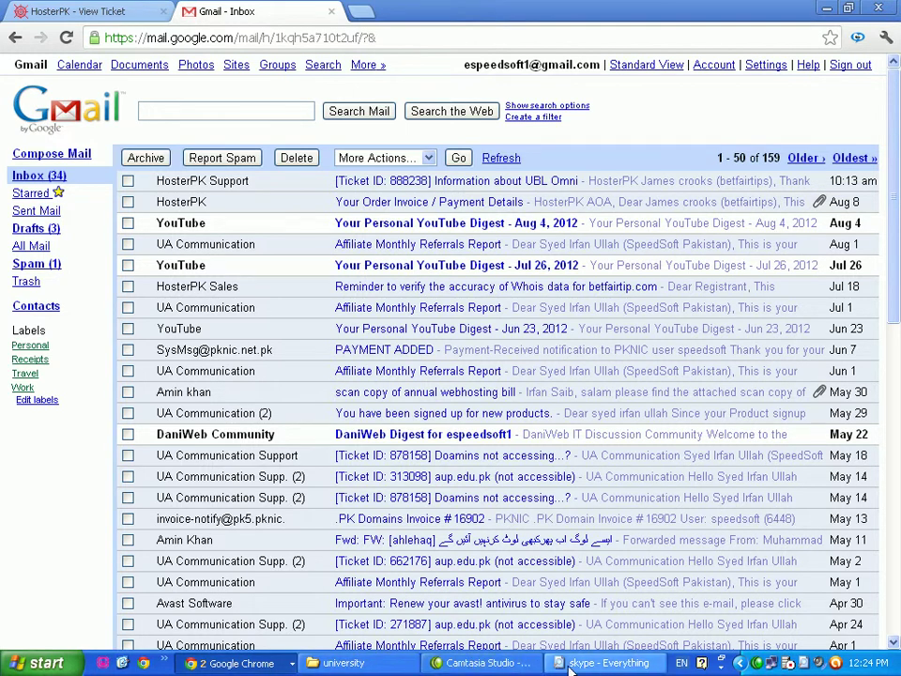
click(606, 663)
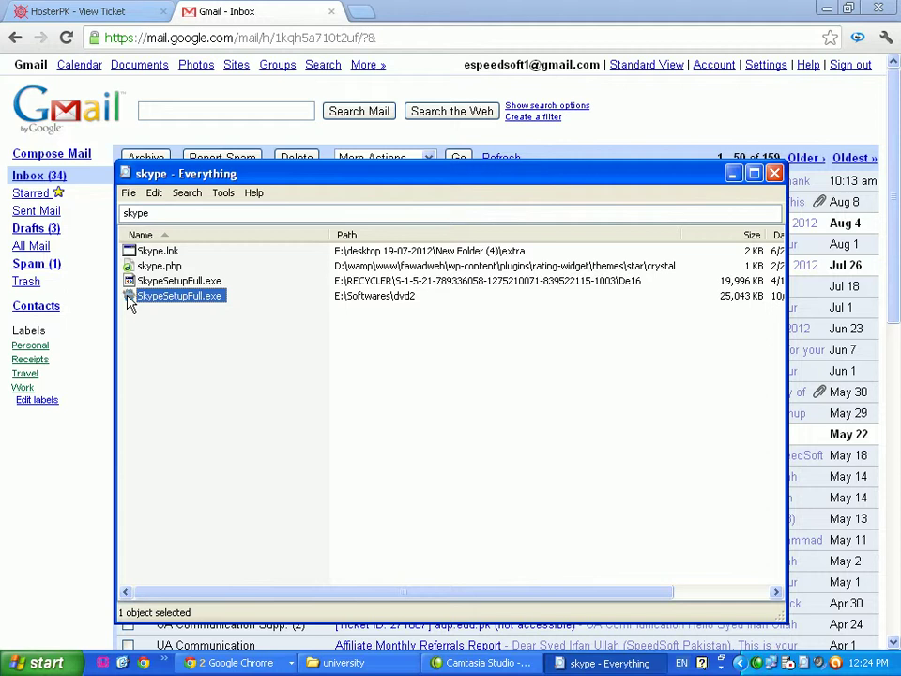
Launch SkypeSetupFull.exe, accept the licence, and keep Click to call enabled
double_click(131, 297)
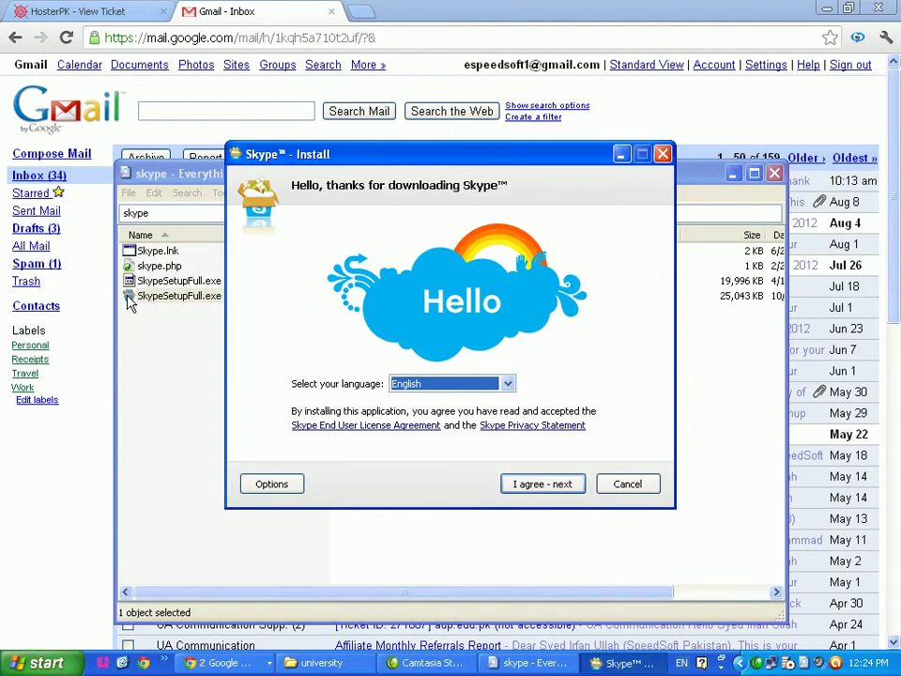
click(561, 484)
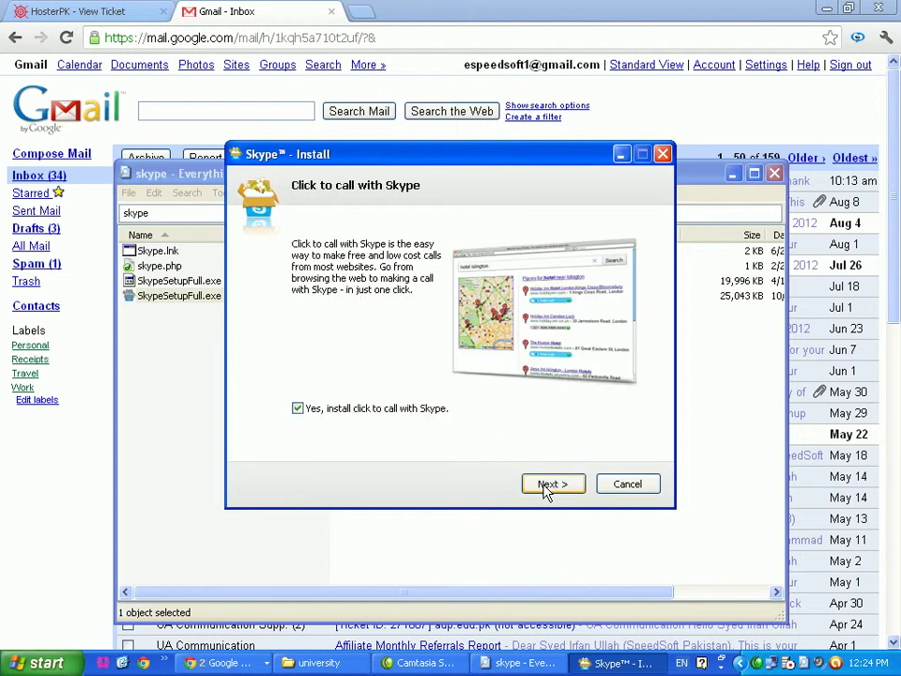
click(547, 486)
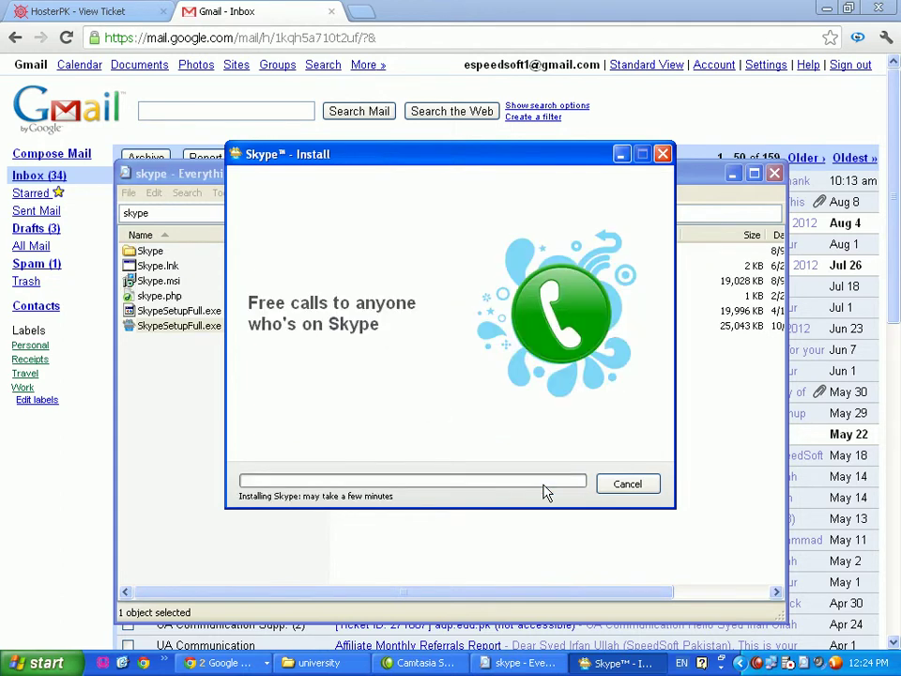
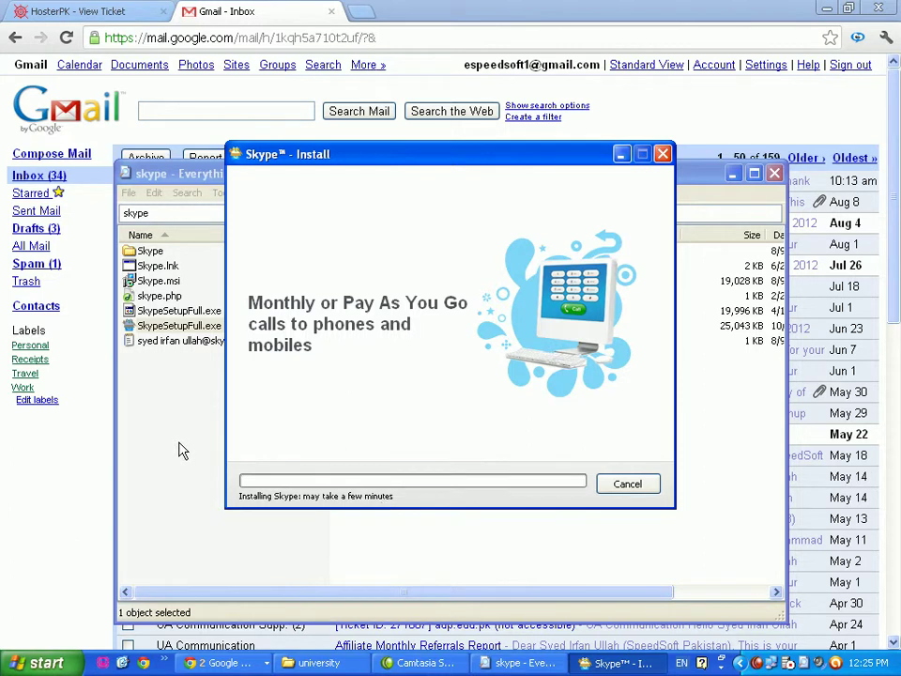
Reveal the desktop, then open and close the To Word document
click(122, 662)
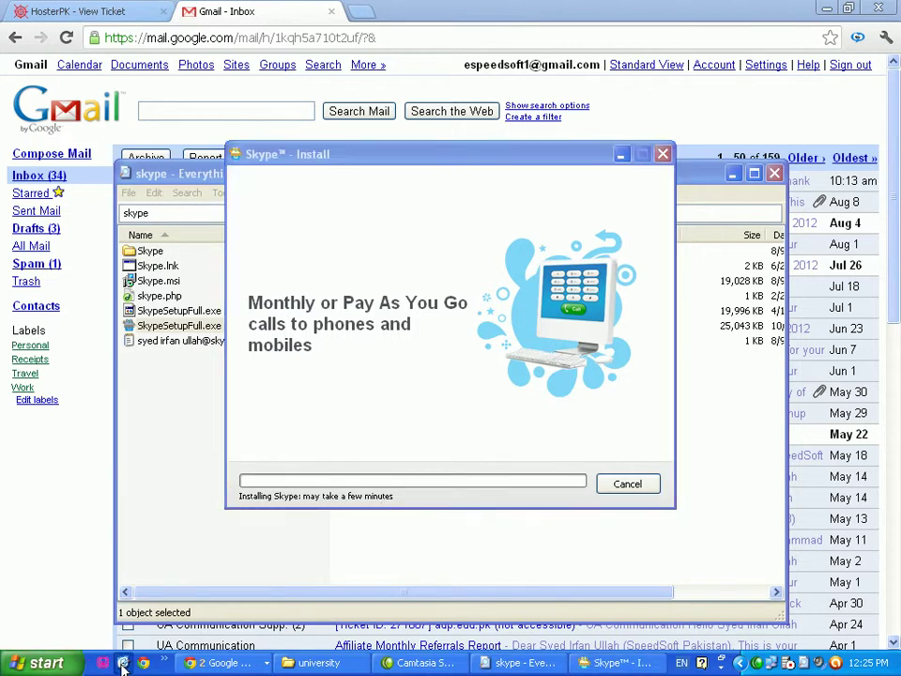
click(159, 168)
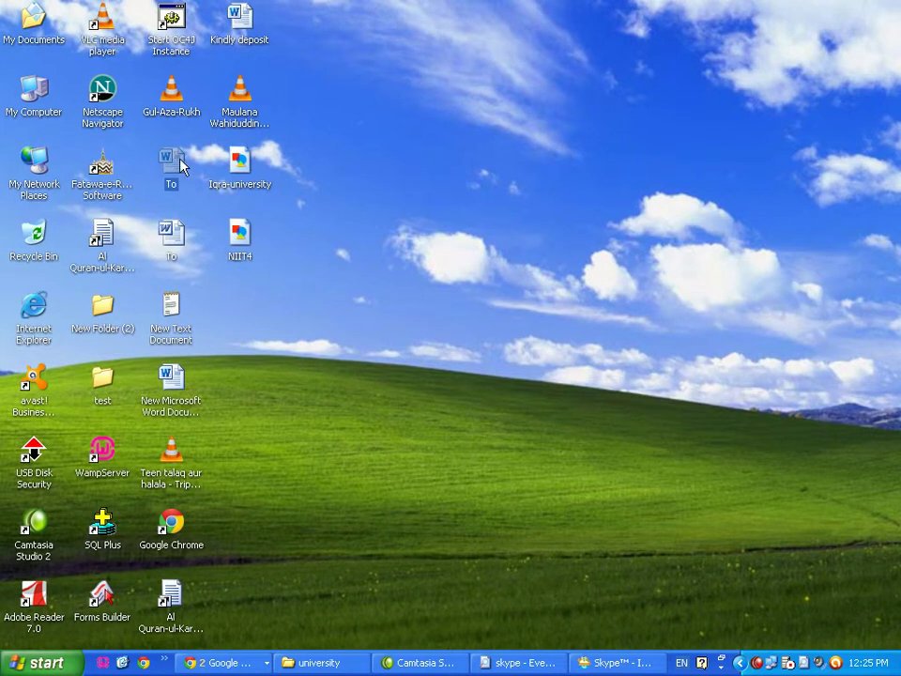
double_click(180, 164)
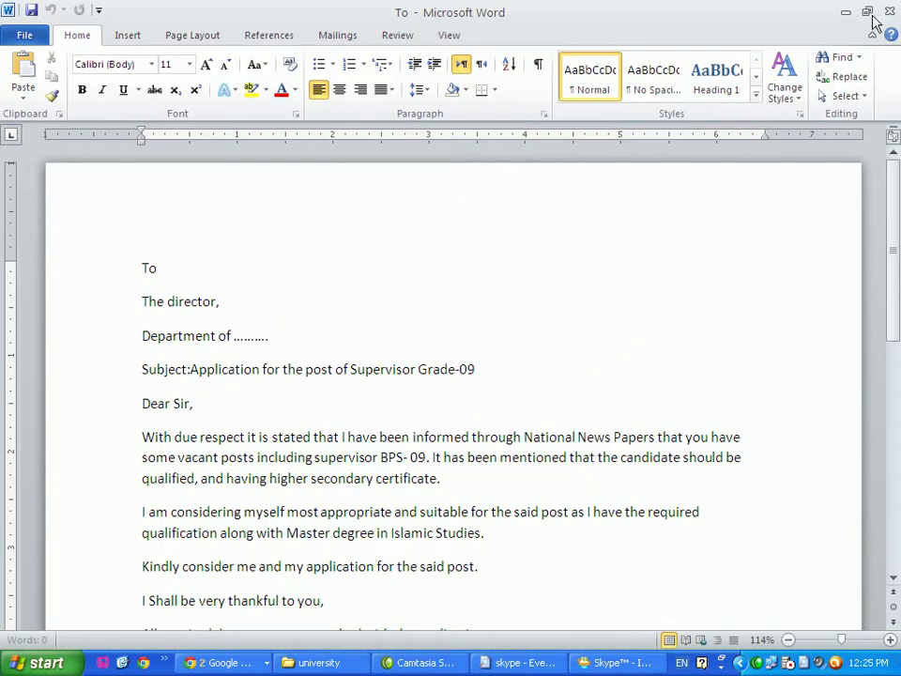
click(887, 11)
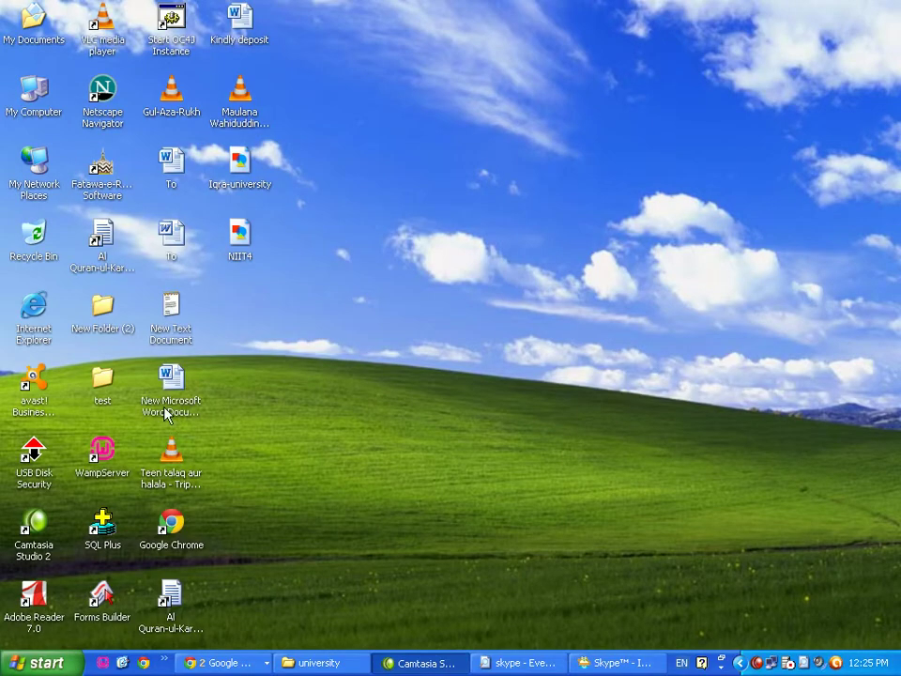
Bring the Skype installer's progress back into view and let the installation finish
click(629, 663)
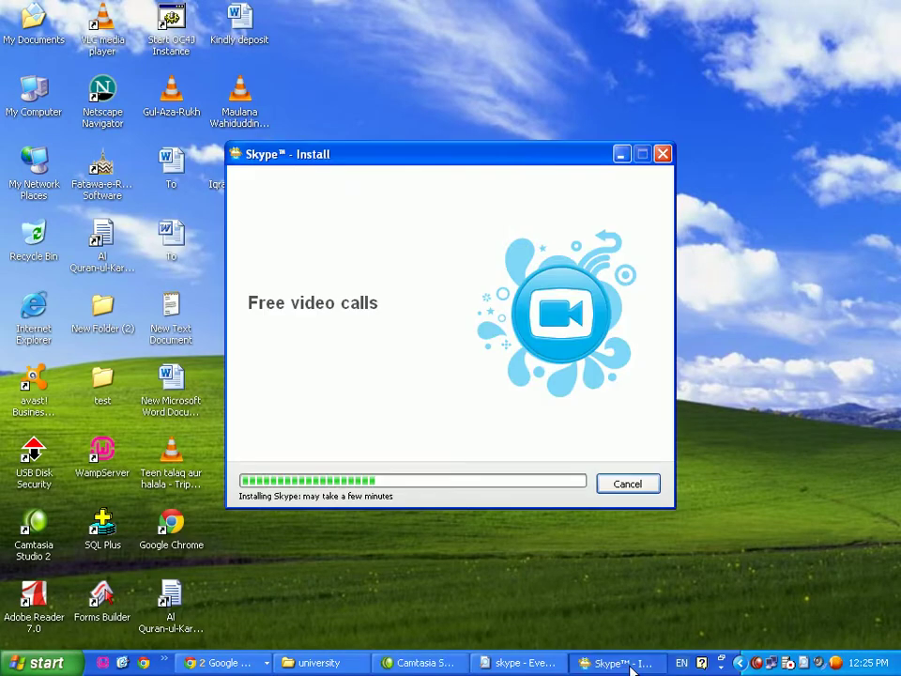
click(272, 663)
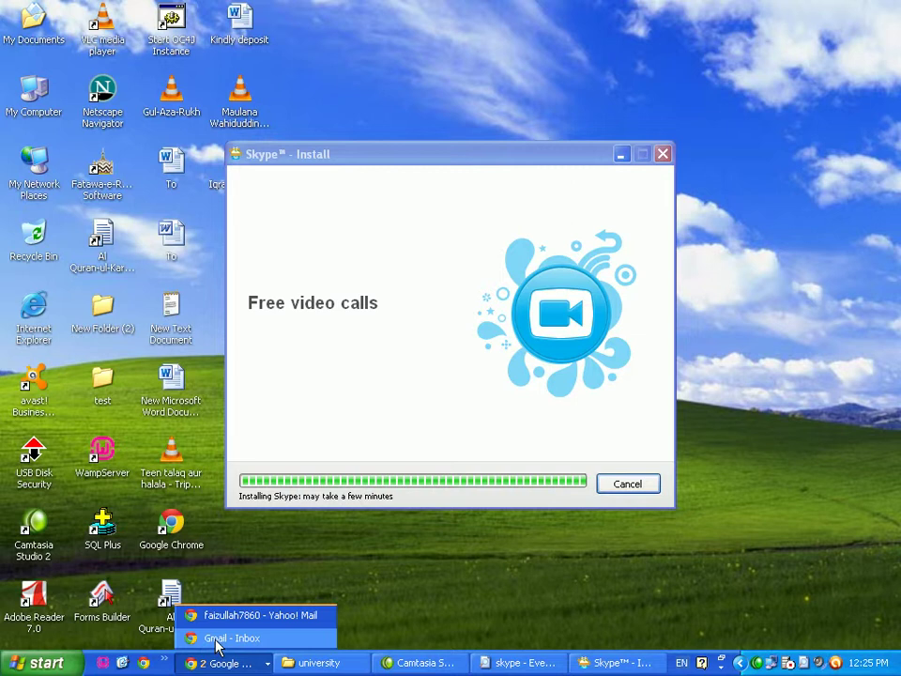
click(372, 600)
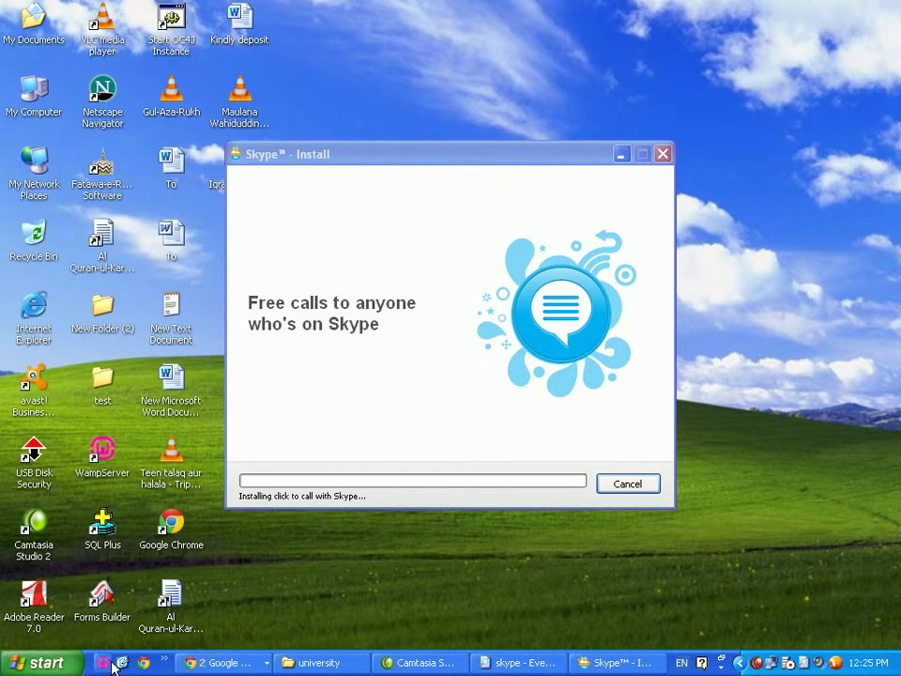
click(123, 663)
click(222, 662)
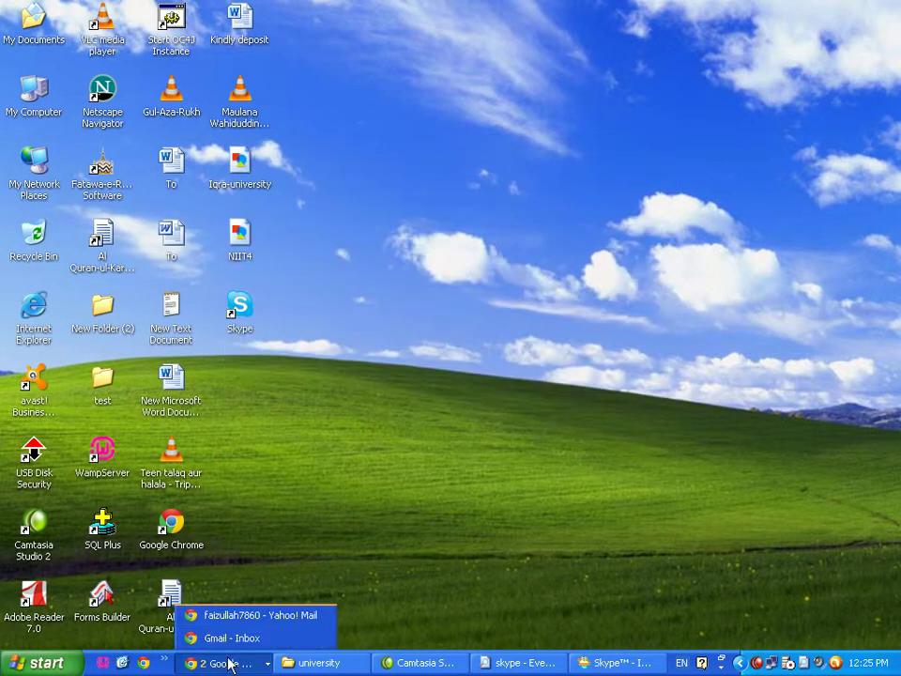
Move through the Gmail and Yahoo! Mail Chrome windows to the Facebook sign-up tab
click(251, 642)
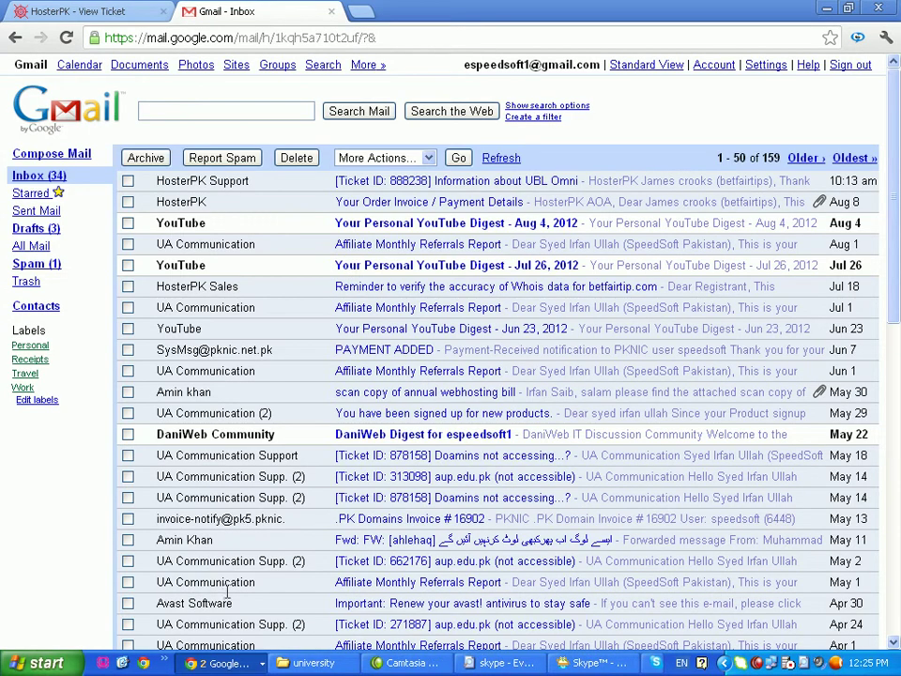
click(215, 663)
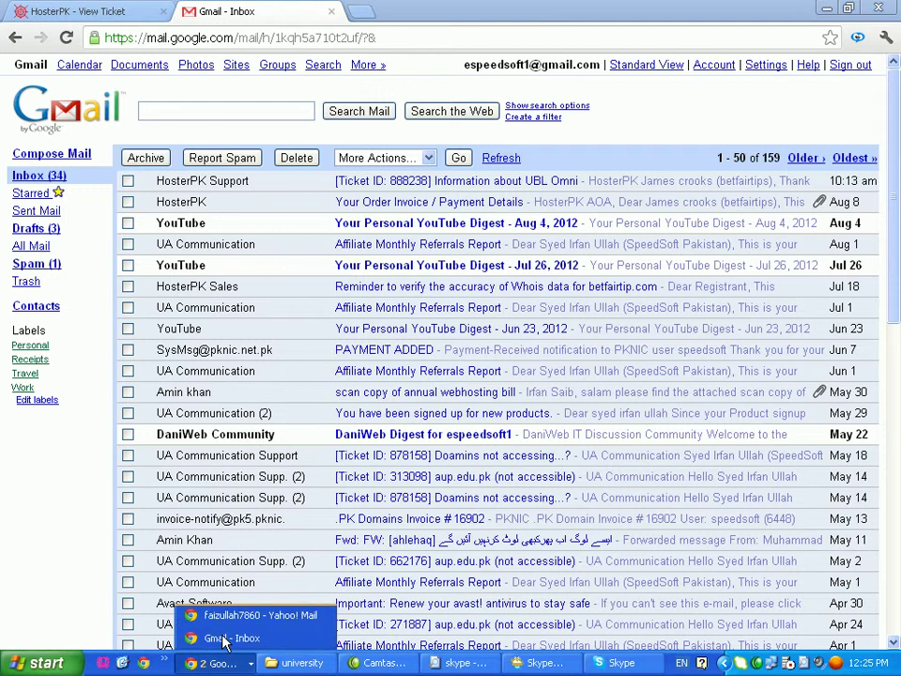
click(245, 615)
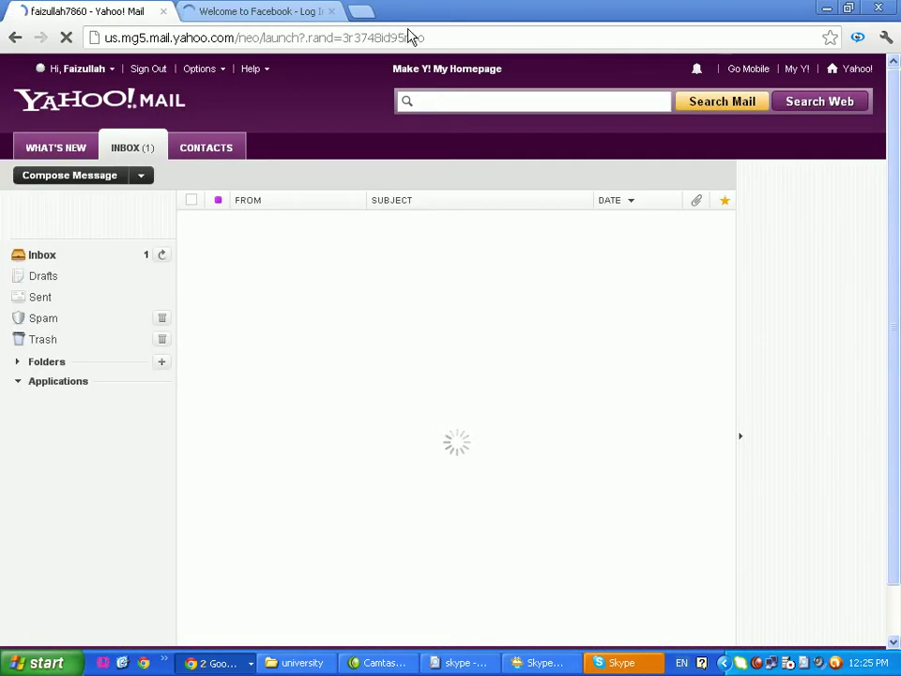
click(281, 14)
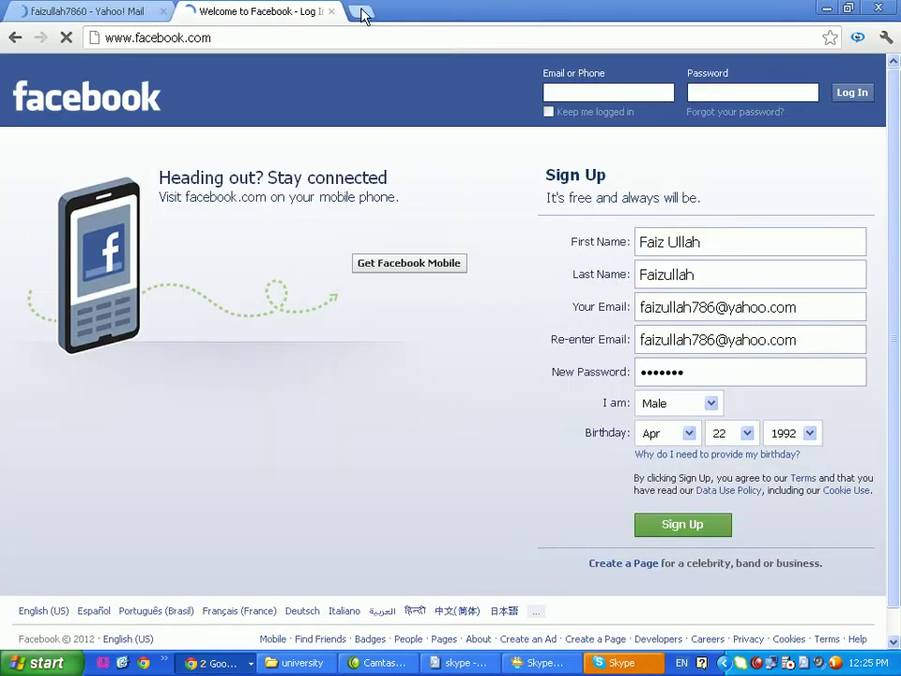
Load google.com.pk in a new Chrome tab and bring up Skype's sign-in window
click(363, 13)
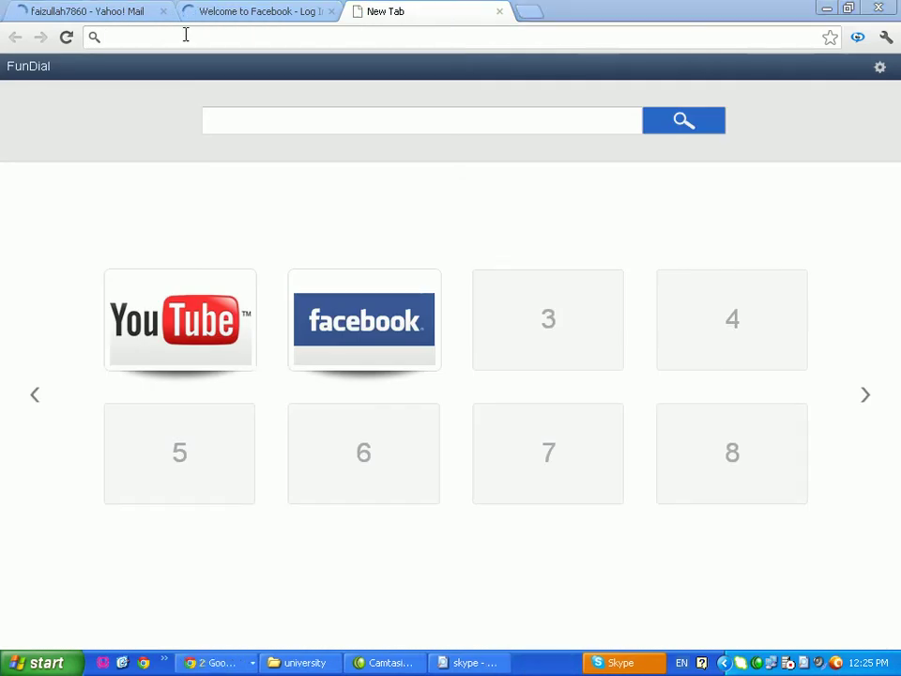
click(165, 34)
text(g)
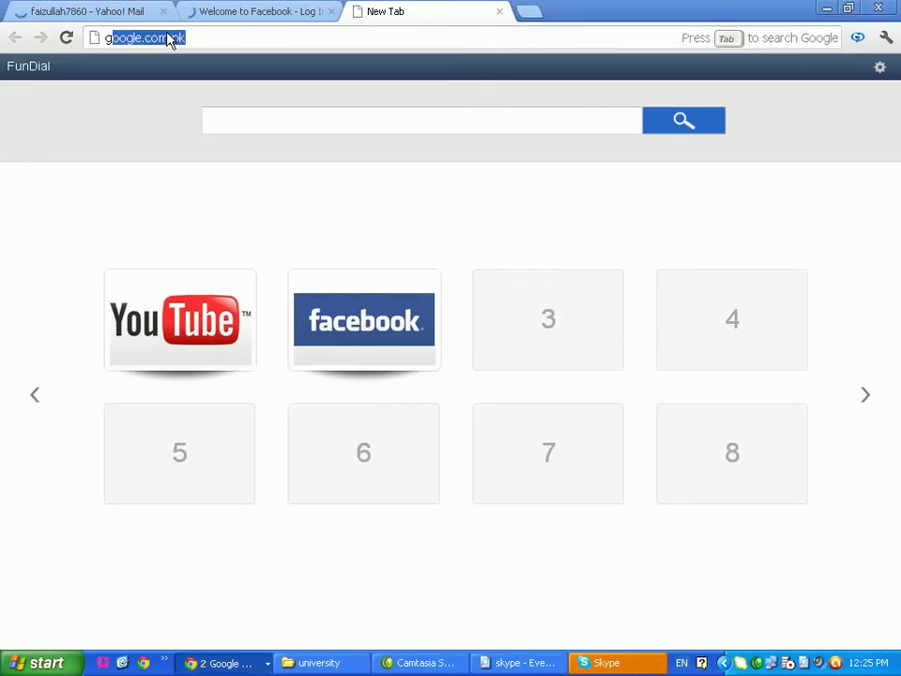
key(Return)
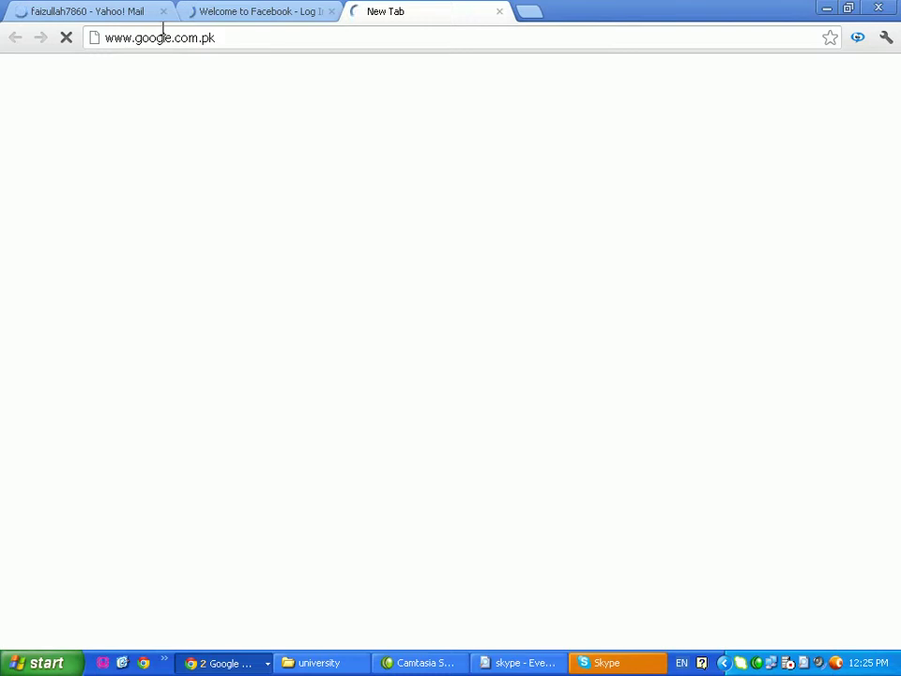
click(644, 665)
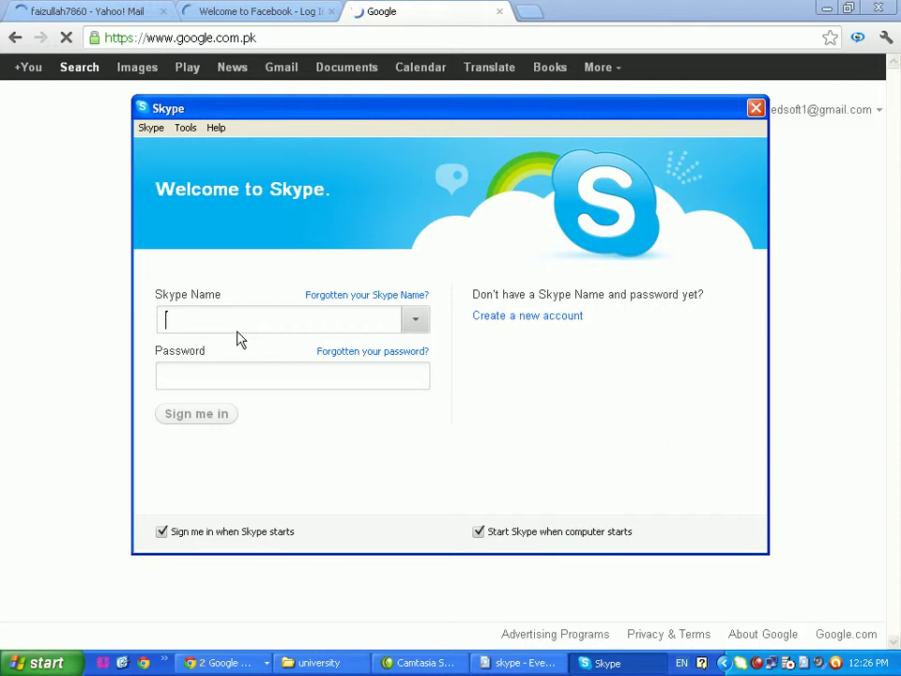
Start a new Skype account registration, then enter 'vic player' in the Google search box
click(518, 319)
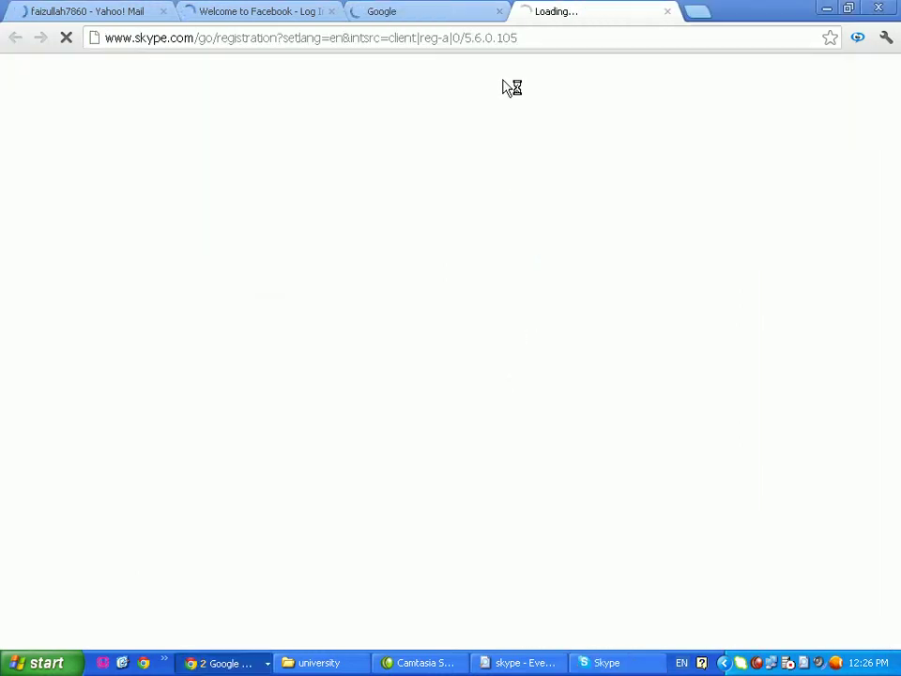
click(414, 17)
click(231, 338)
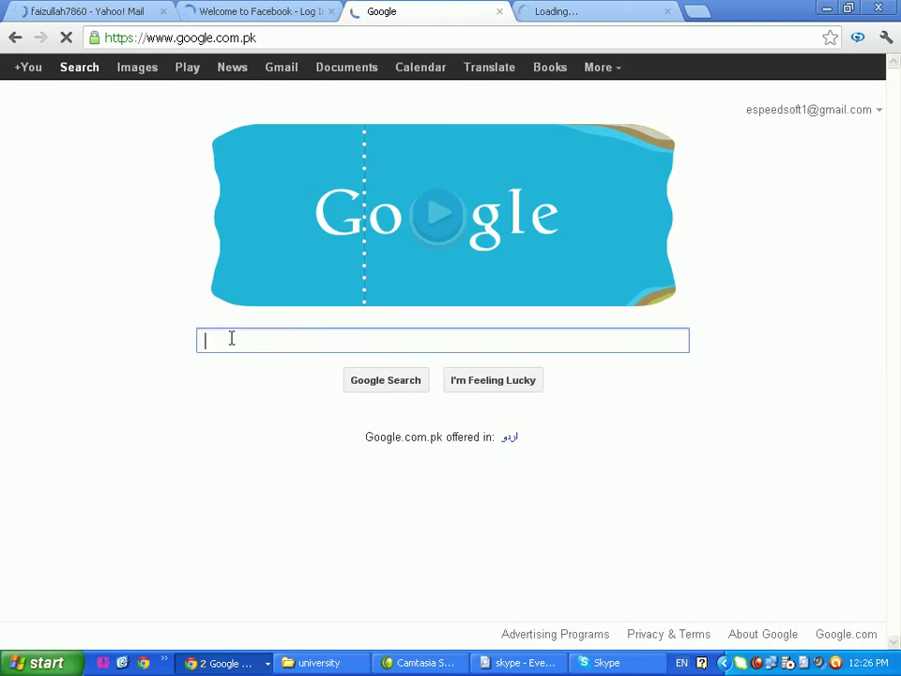
text(n)
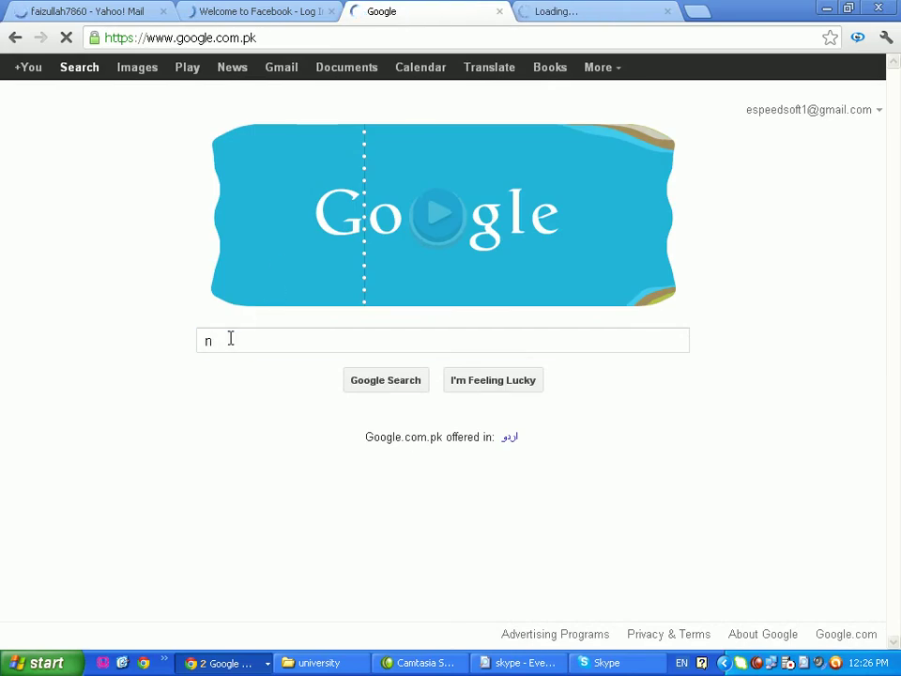
text(ew vers)
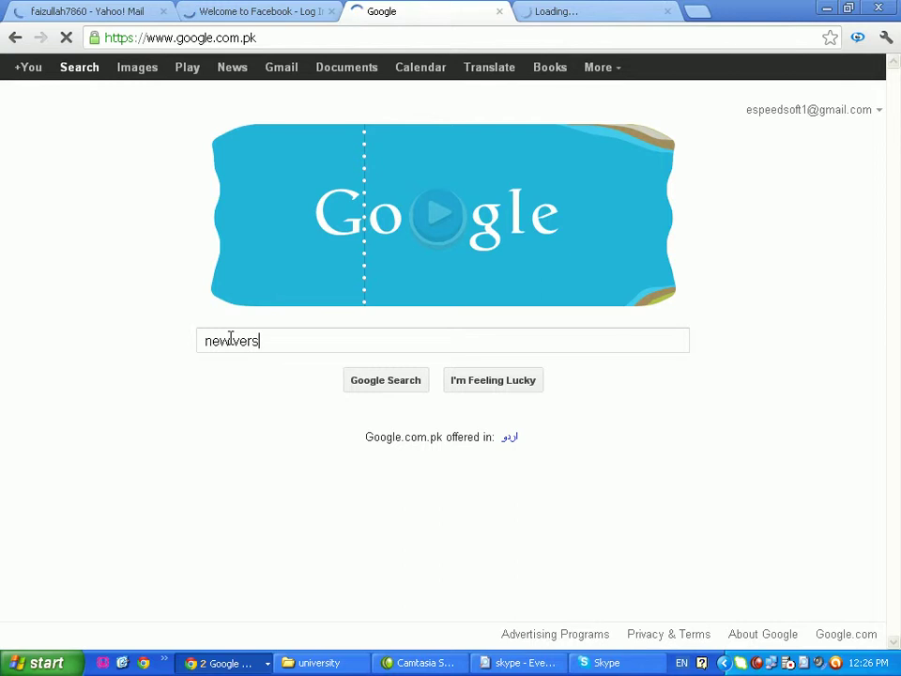
text(ion of)
key(BackSpace)
key(BackSpace)
key(BackSpace)
key(BackSpace)
key(BackSpace)
key(BackSpace)
key(BackSpace)
key(BackSpace)
key(BackSpace)
key(BackSpace)
key(BackSpace)
key(BackSpace)
key(BackSpace)
key(BackSpace)
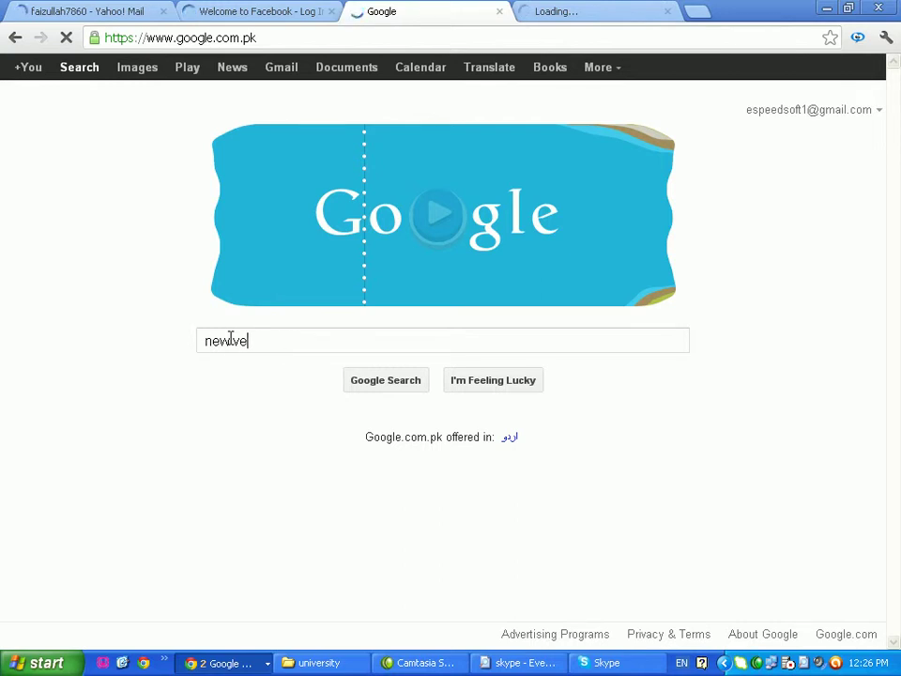
text(vi)
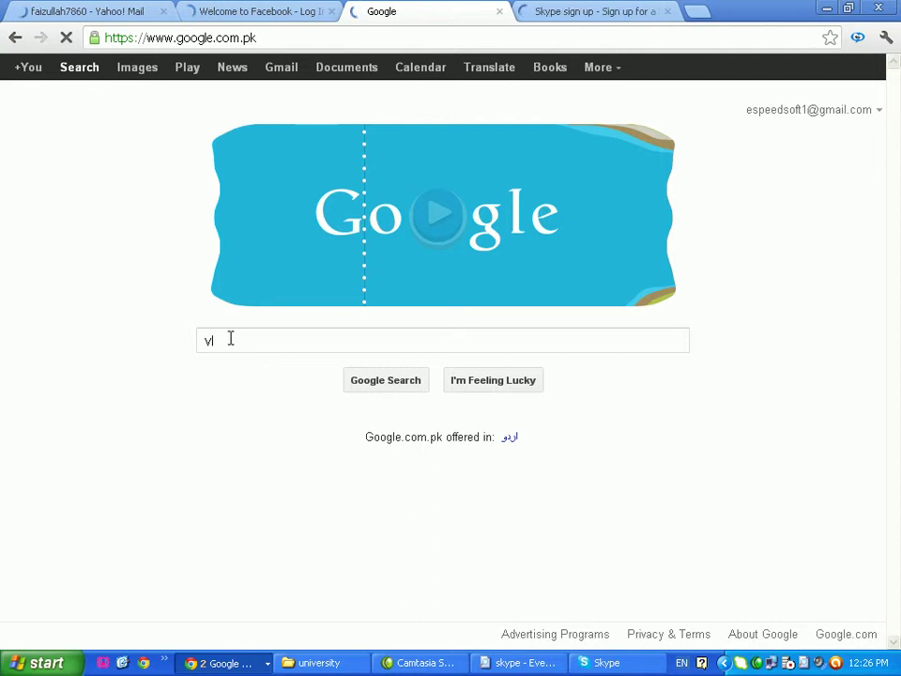
text(c player)
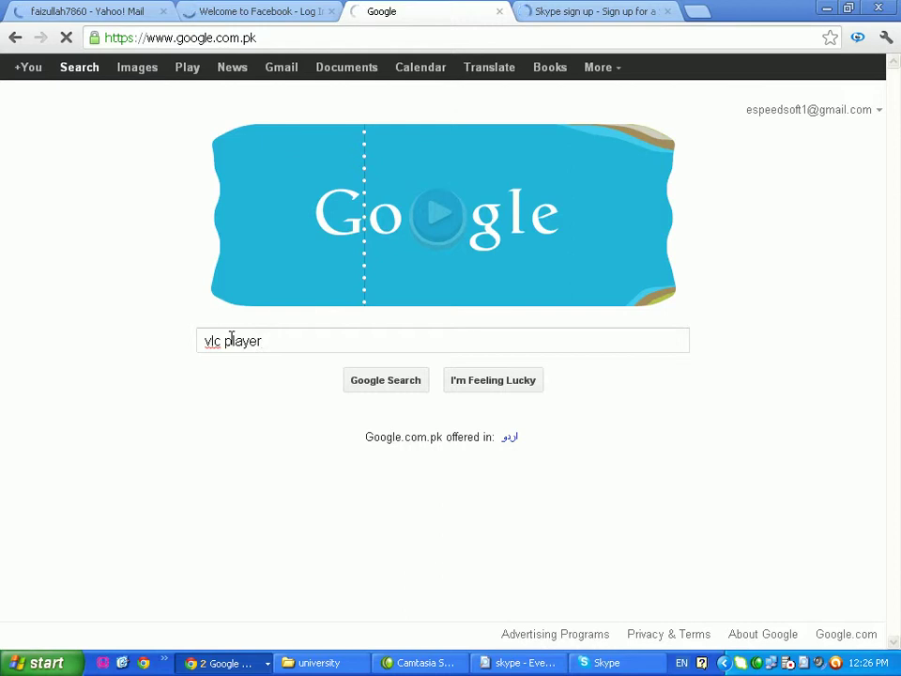
Switch through the Facebook and Google tabs back to the Skype sign-up page
click(251, 15)
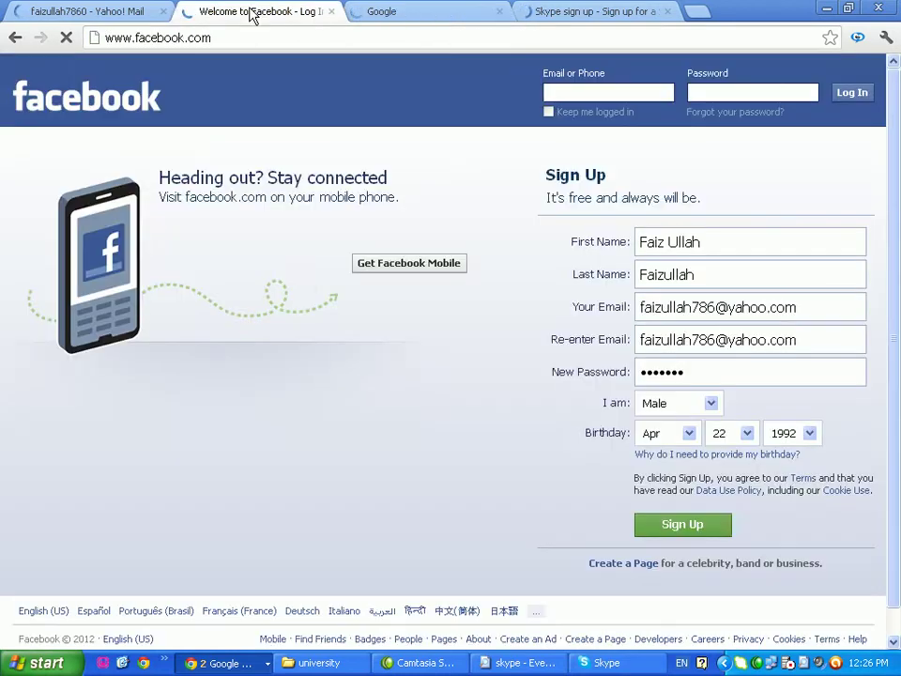
click(409, 25)
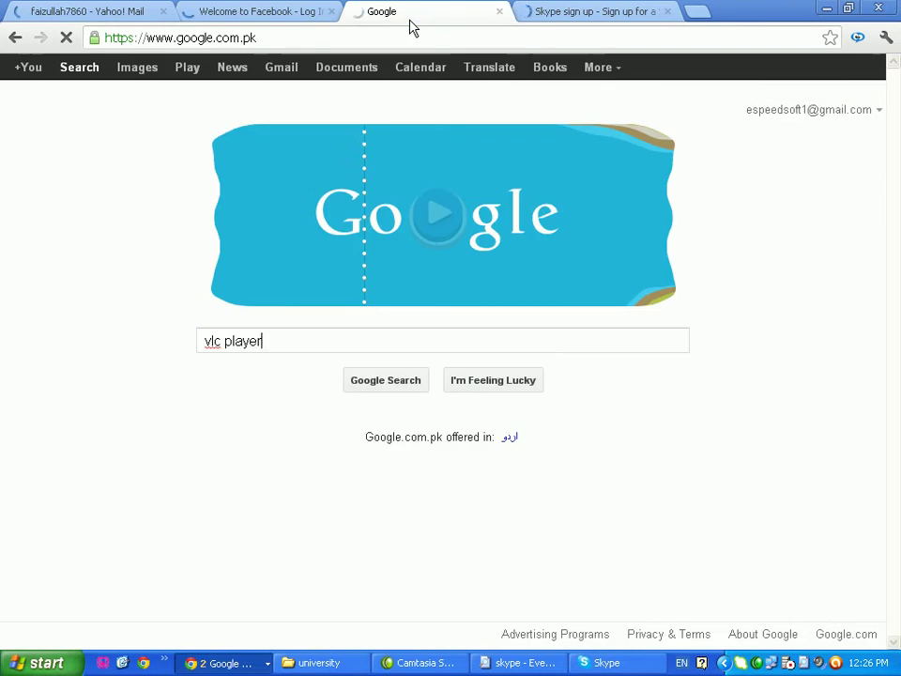
click(626, 26)
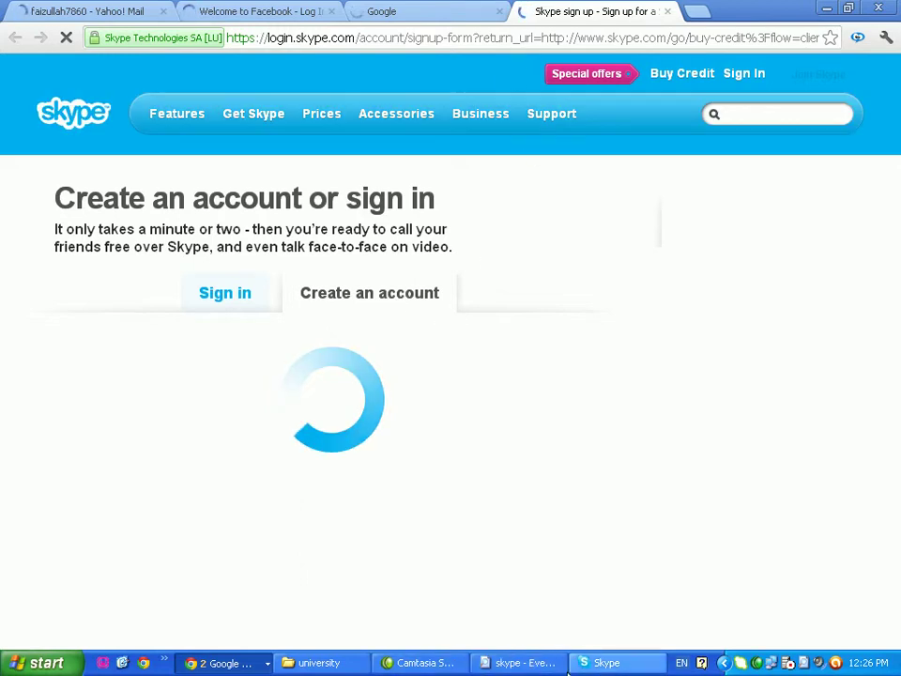
Scroll the Skype sign-up page down and back up, then switch to the Facebook tab
click(537, 663)
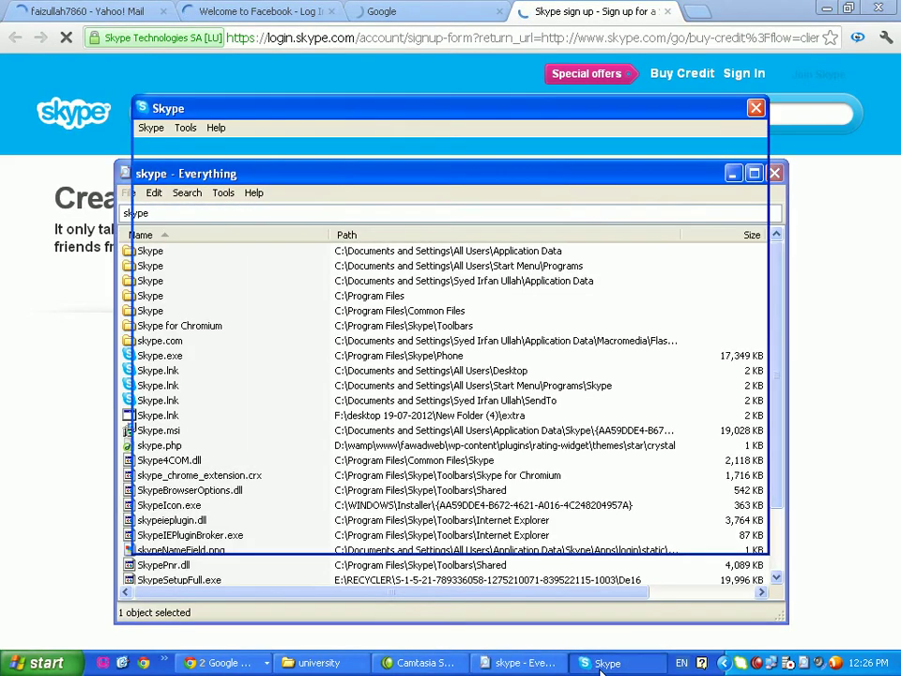
click(460, 14)
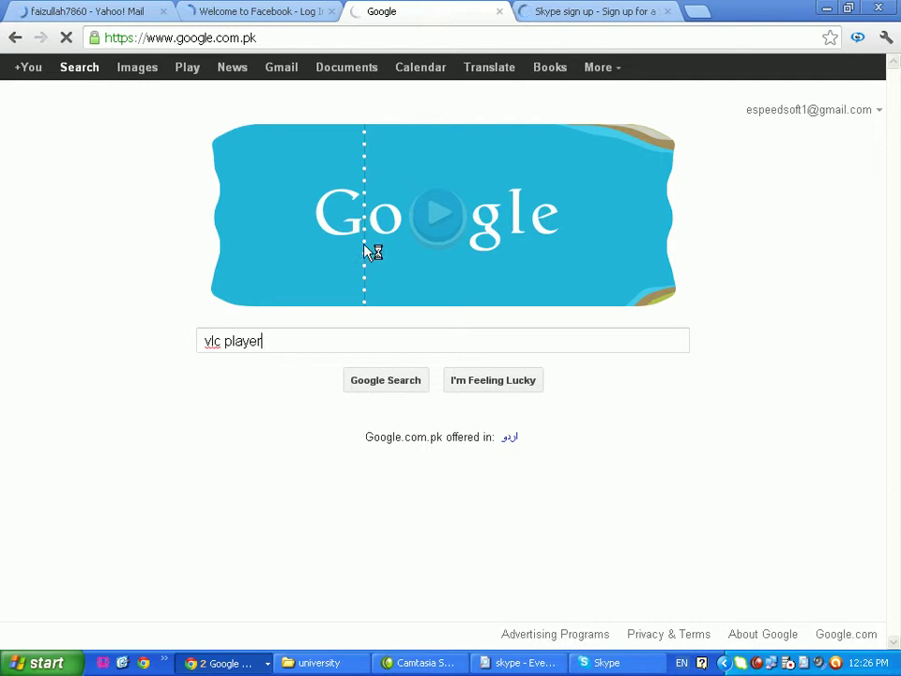
click(592, 13)
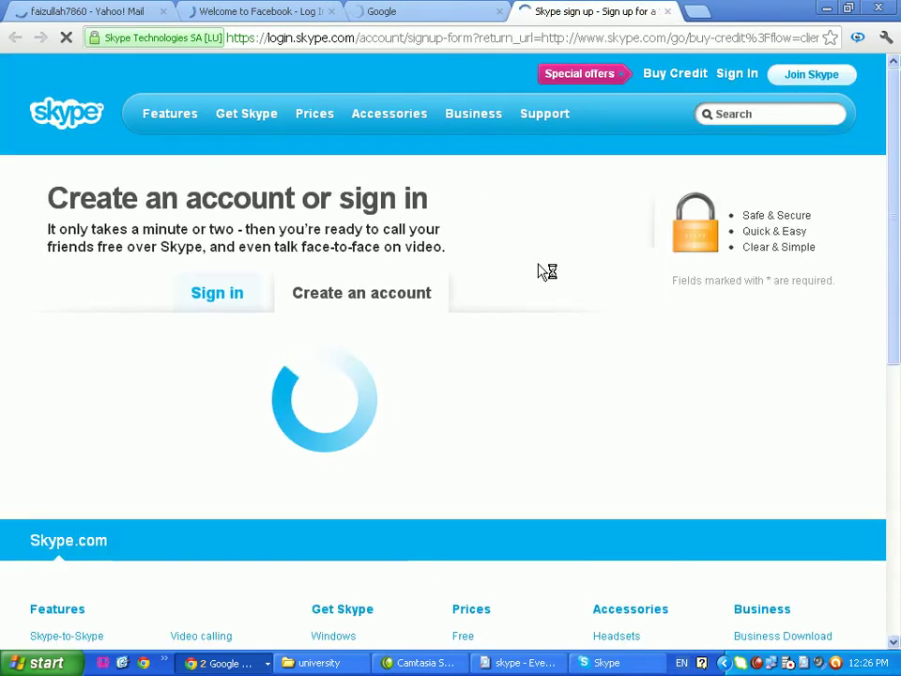
scroll(510, 287, down, 4)
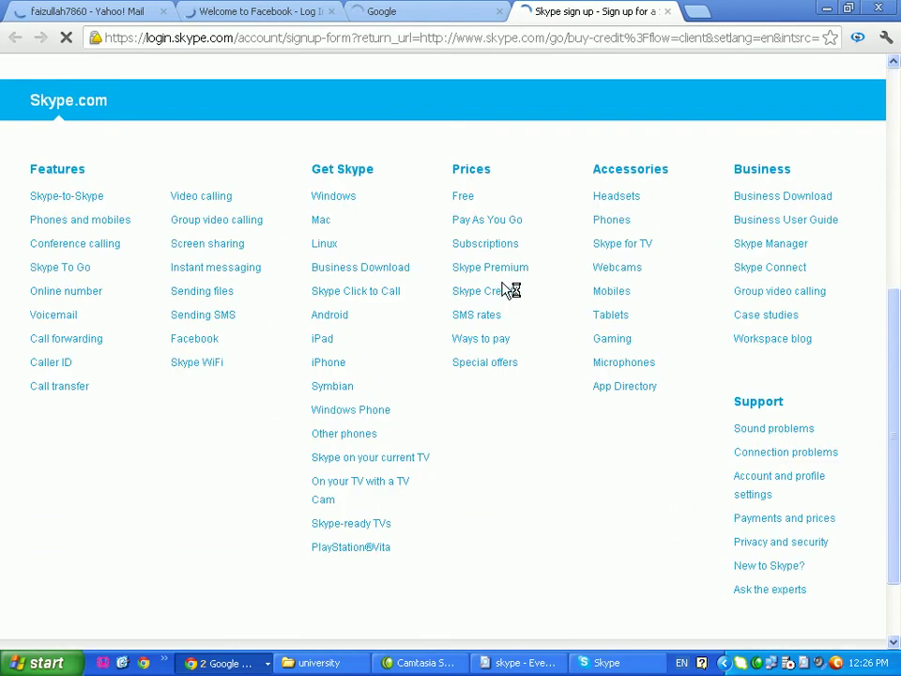
scroll(510, 286, up, 4)
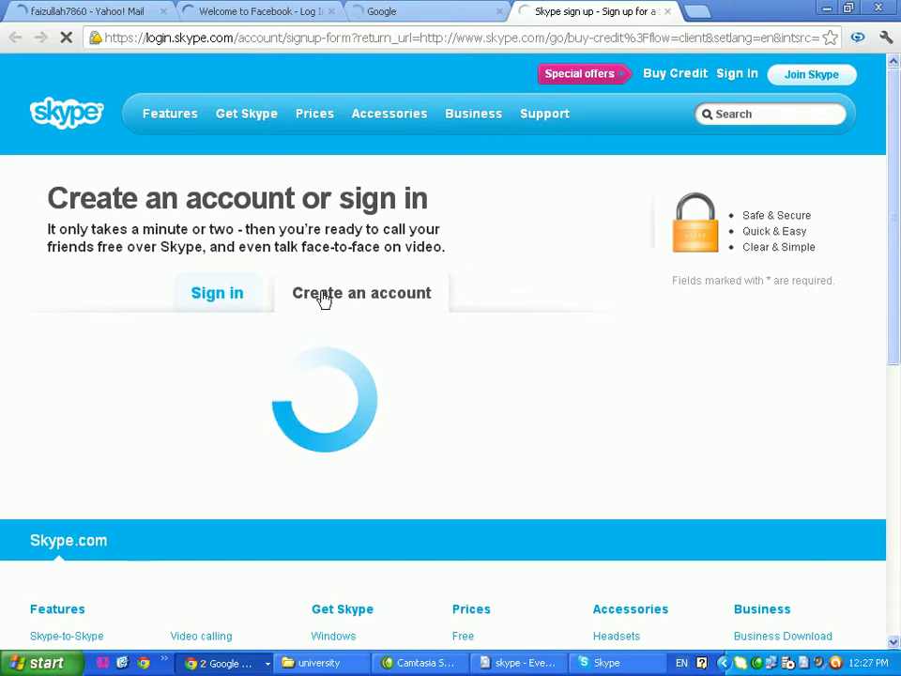
click(386, 12)
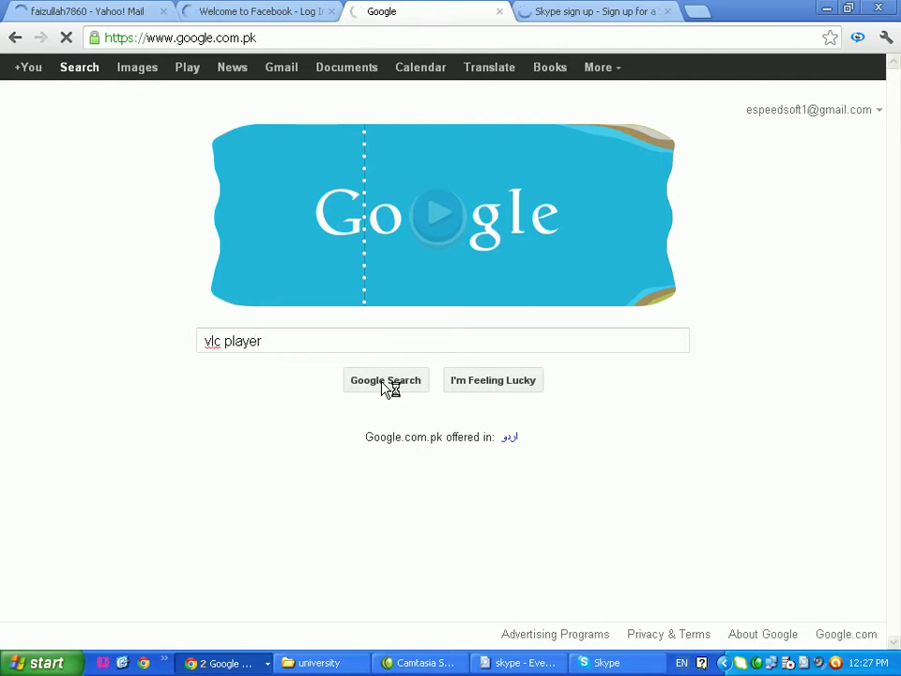
click(252, 7)
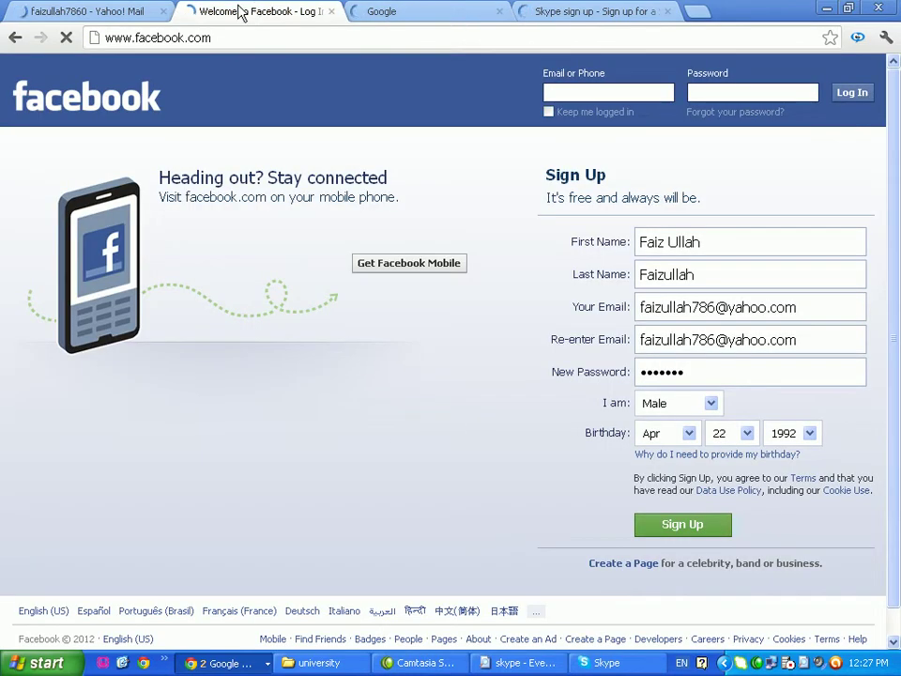
Cycle through the Yahoo Mail, Google and Skype tabs, then bring the Gmail inbox window forward
click(60, 15)
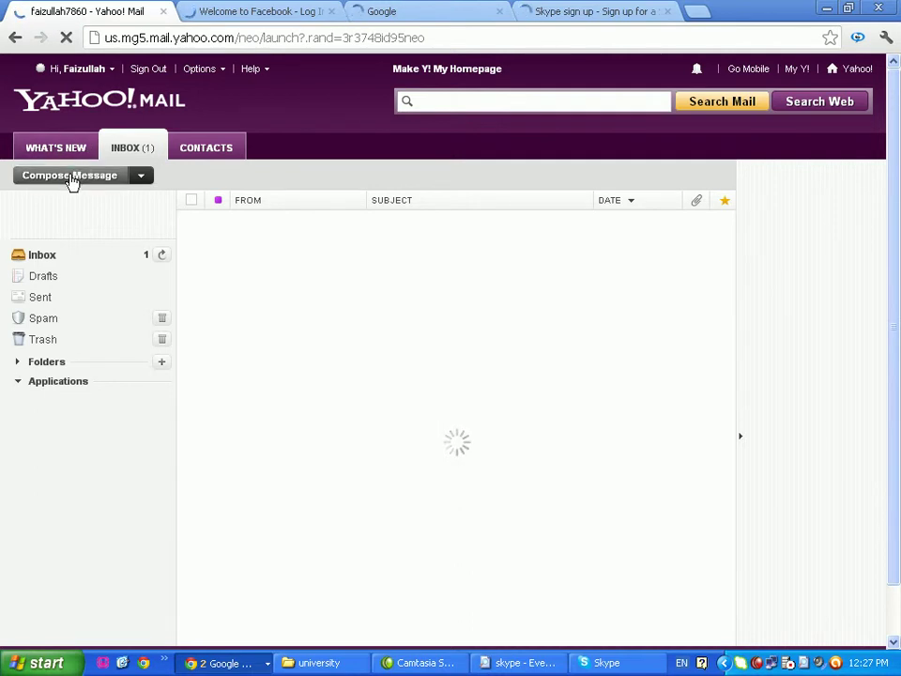
click(439, 12)
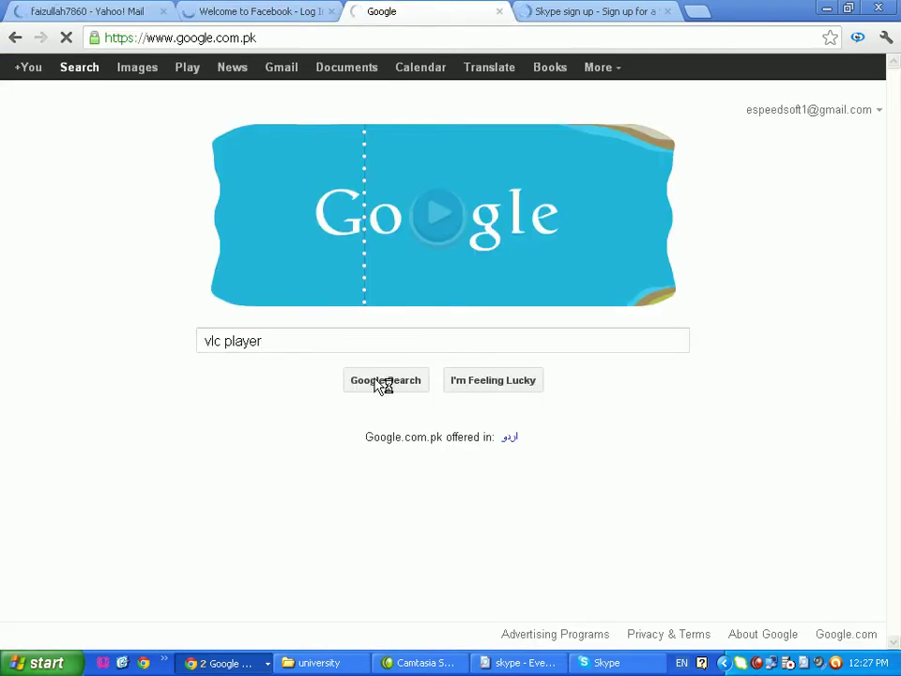
click(594, 13)
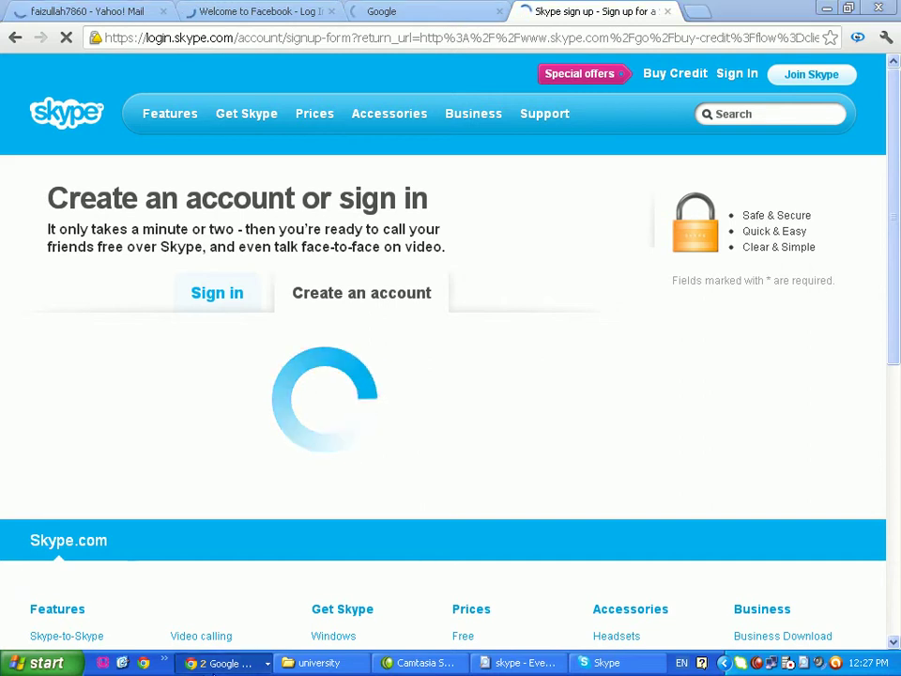
click(225, 662)
click(231, 638)
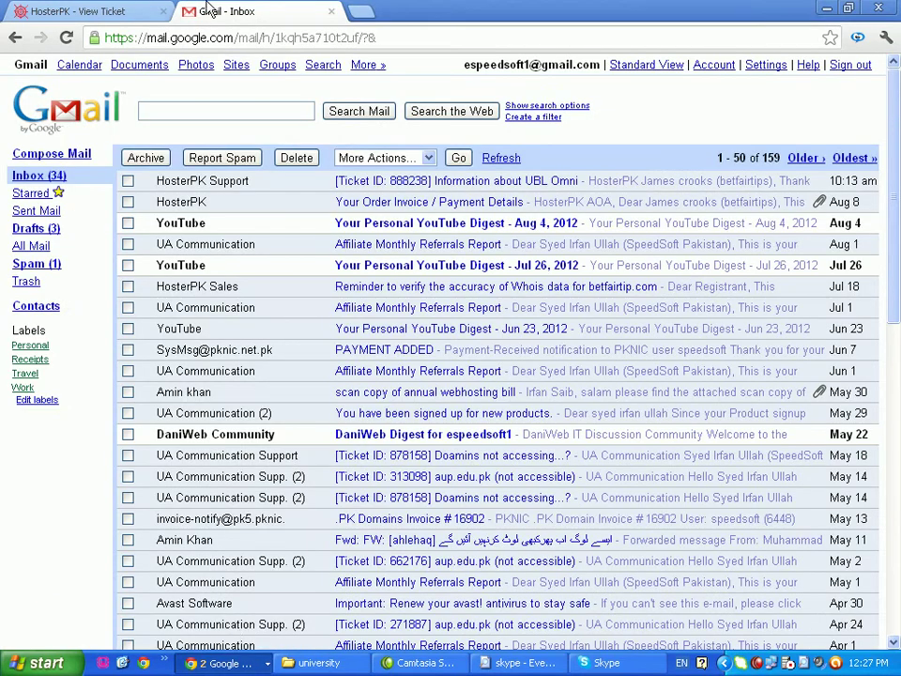
click(361, 11)
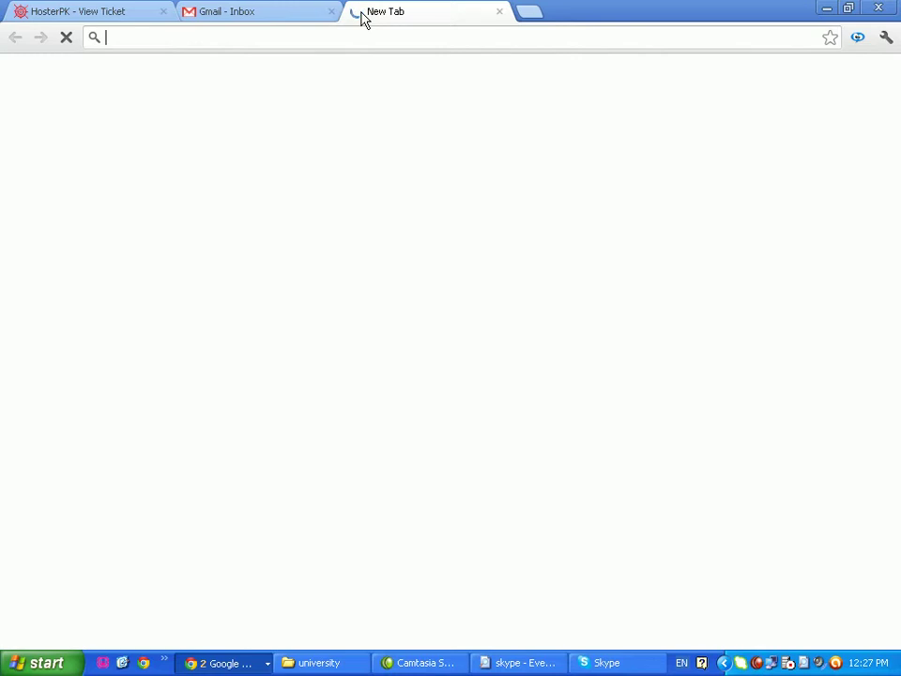
click(500, 12)
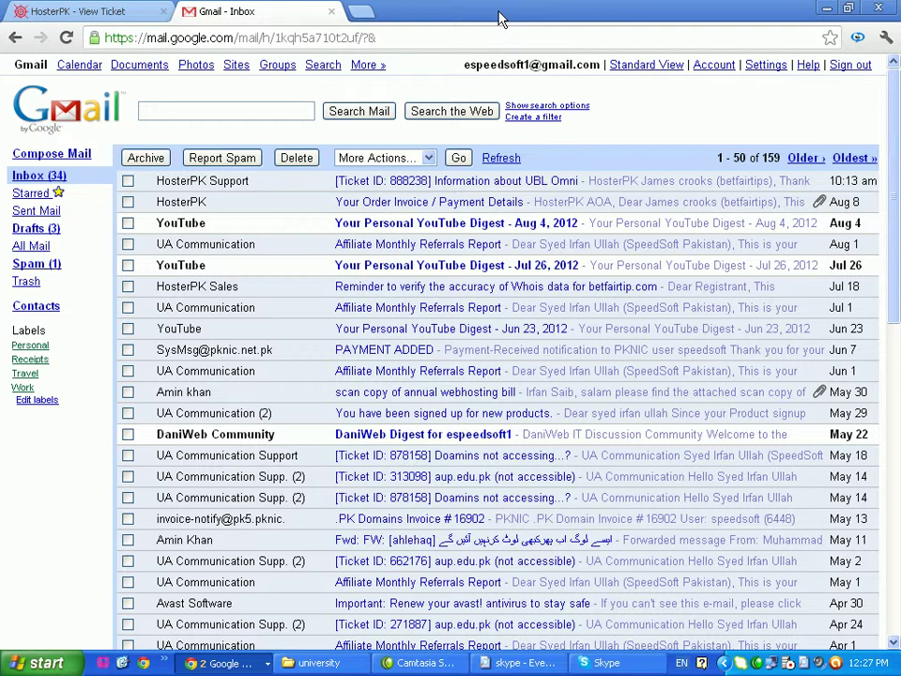
Sign in to Skype by entering the account's Skype Name and password
click(615, 665)
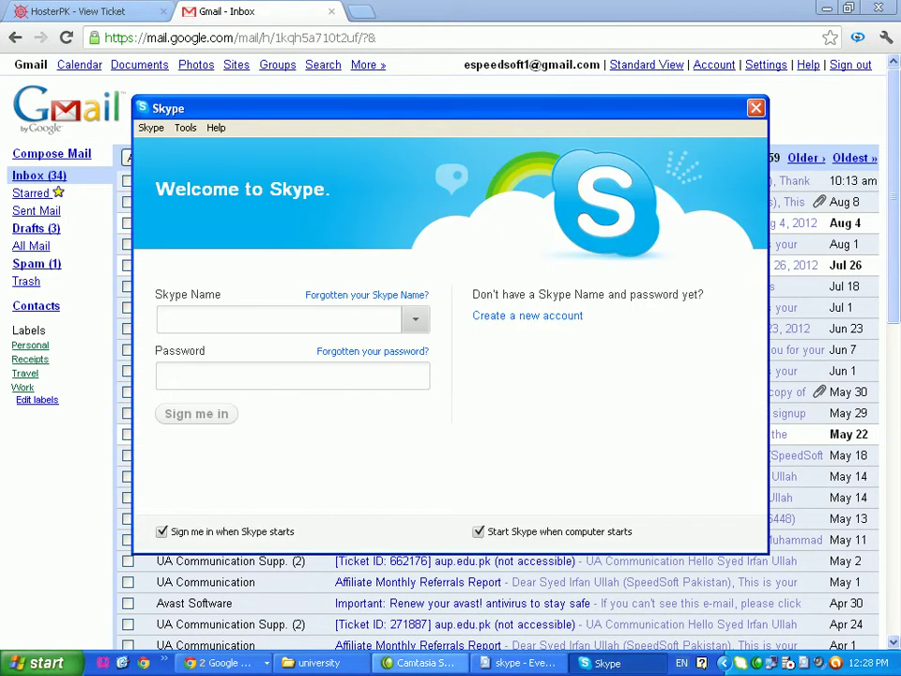
click(416, 318)
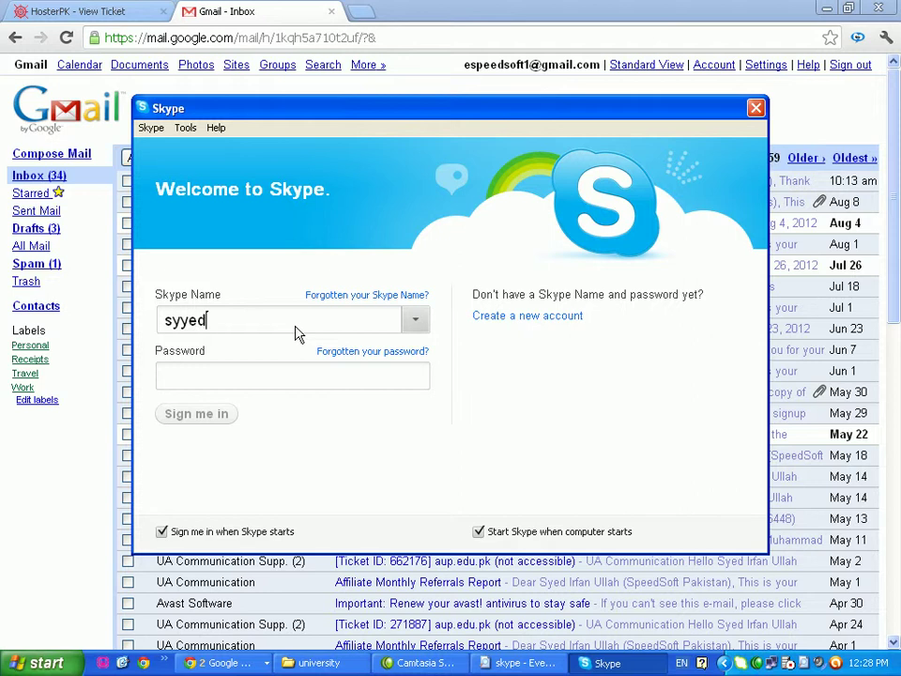
key(Tab)
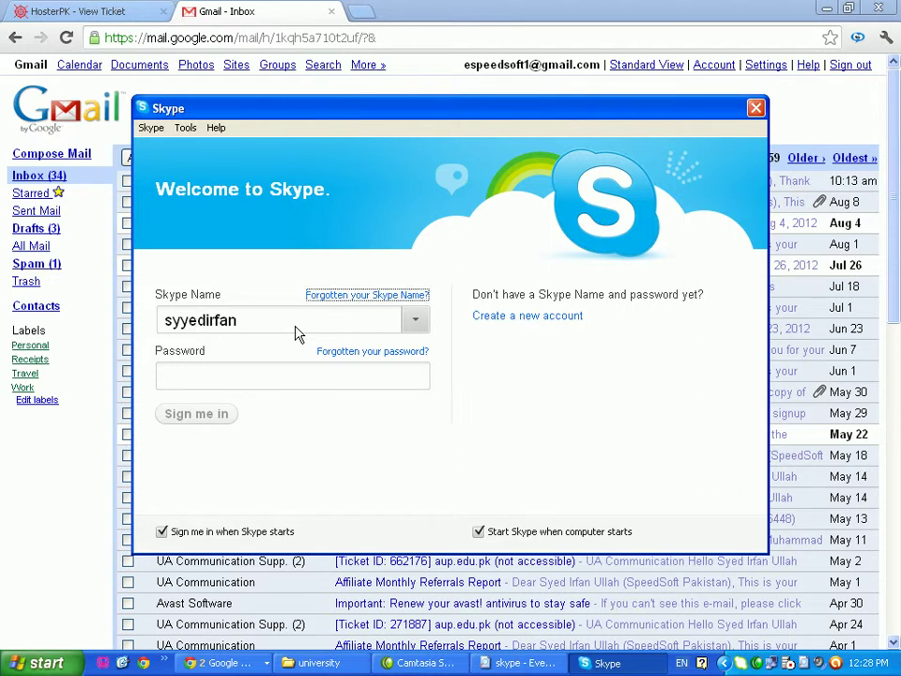
key(Tab)
text(••)
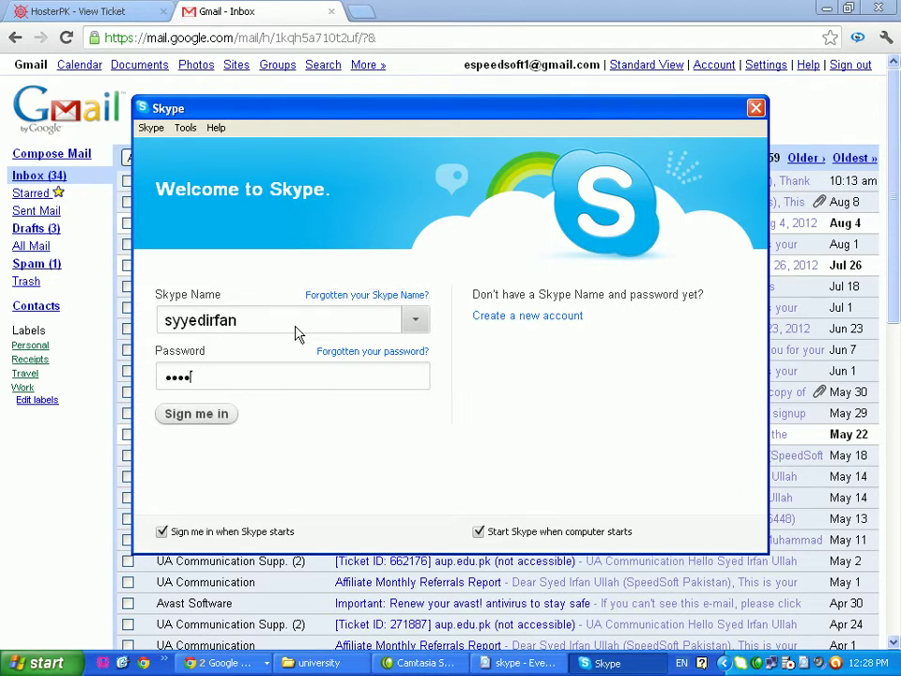
key(Return)
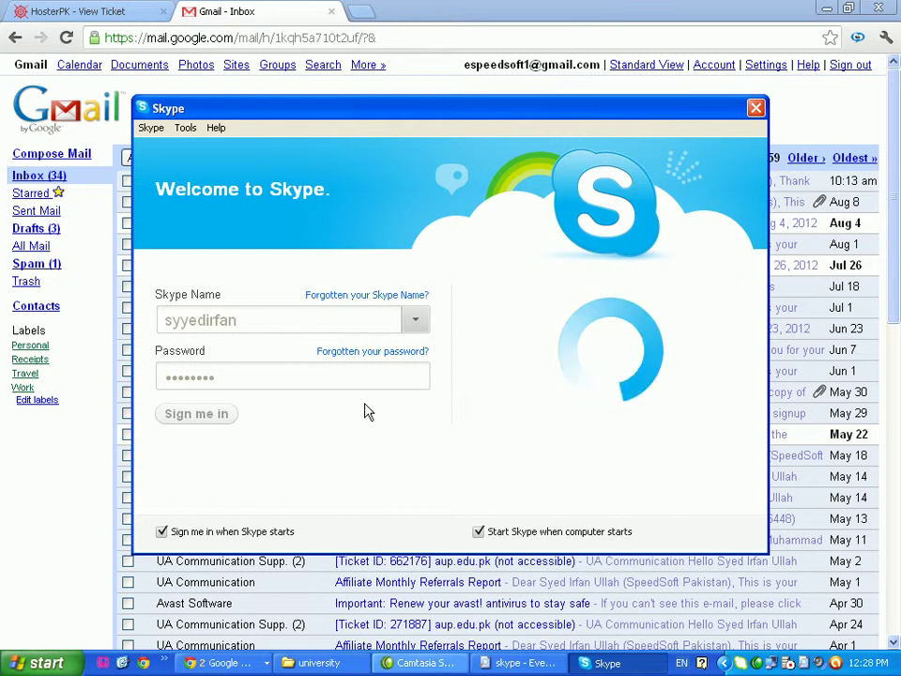
click(272, 664)
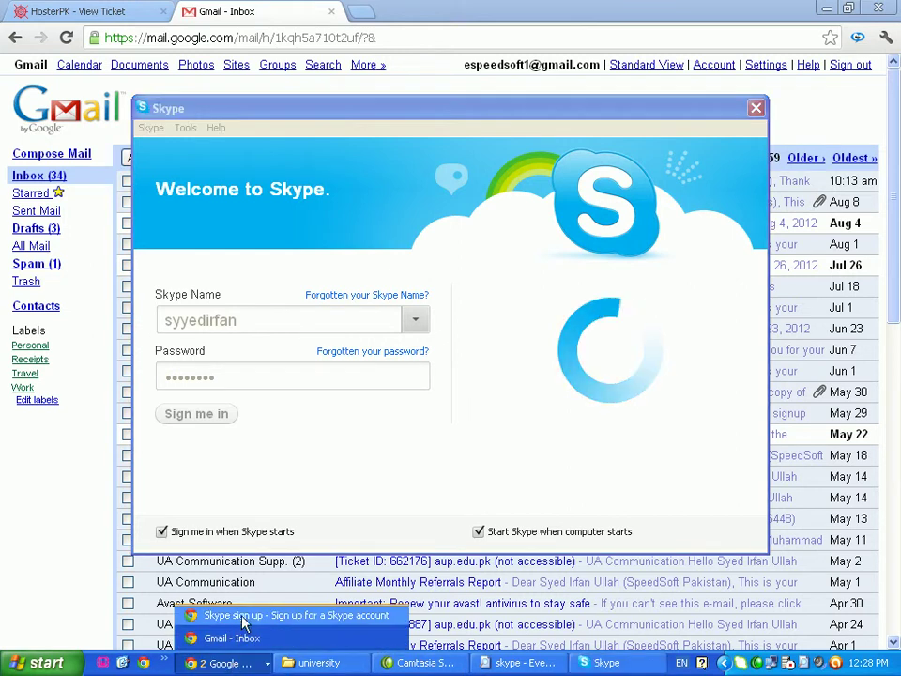
Close Chrome's Skype sign-up tab and bring Skype's 'Nearly done' setup screen forward
click(181, 618)
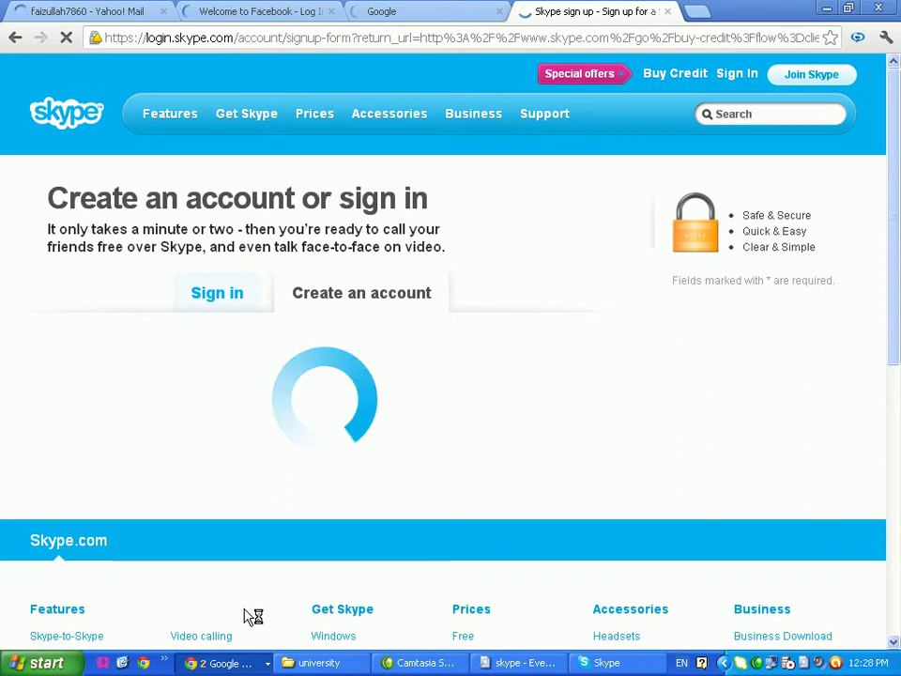
click(427, 11)
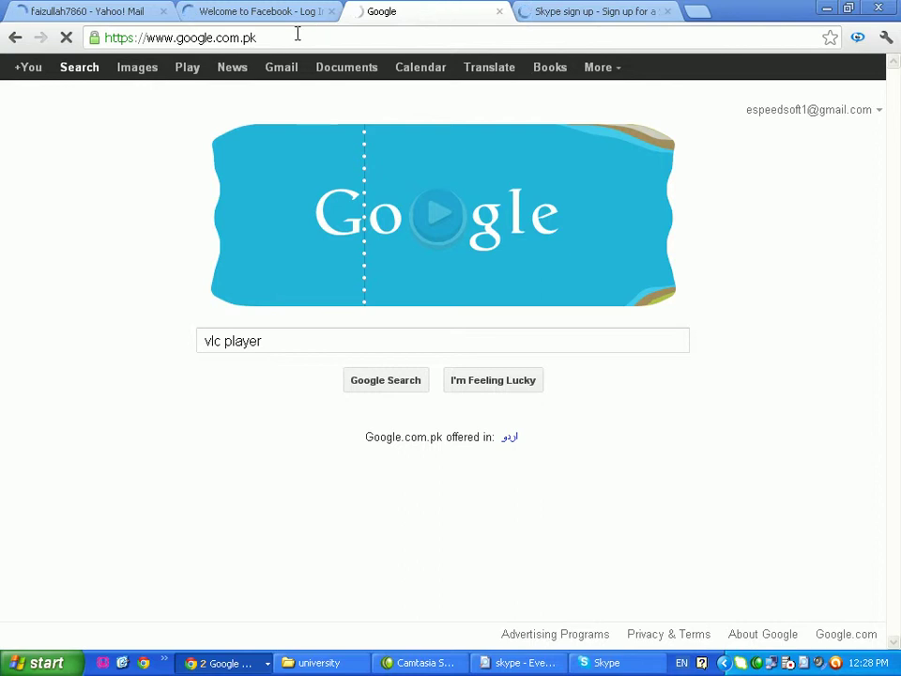
click(217, 13)
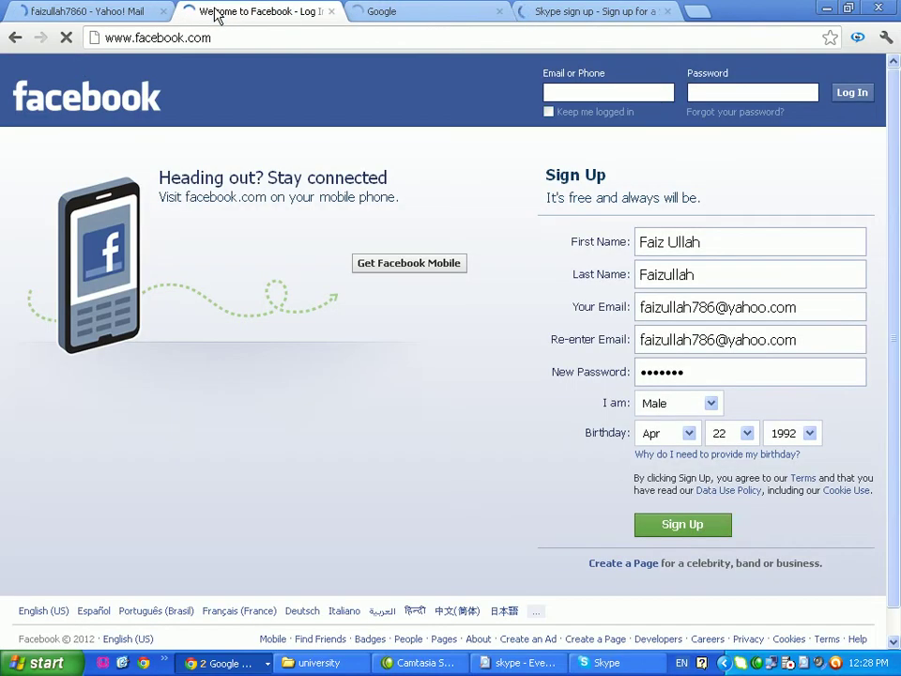
click(402, 12)
click(669, 11)
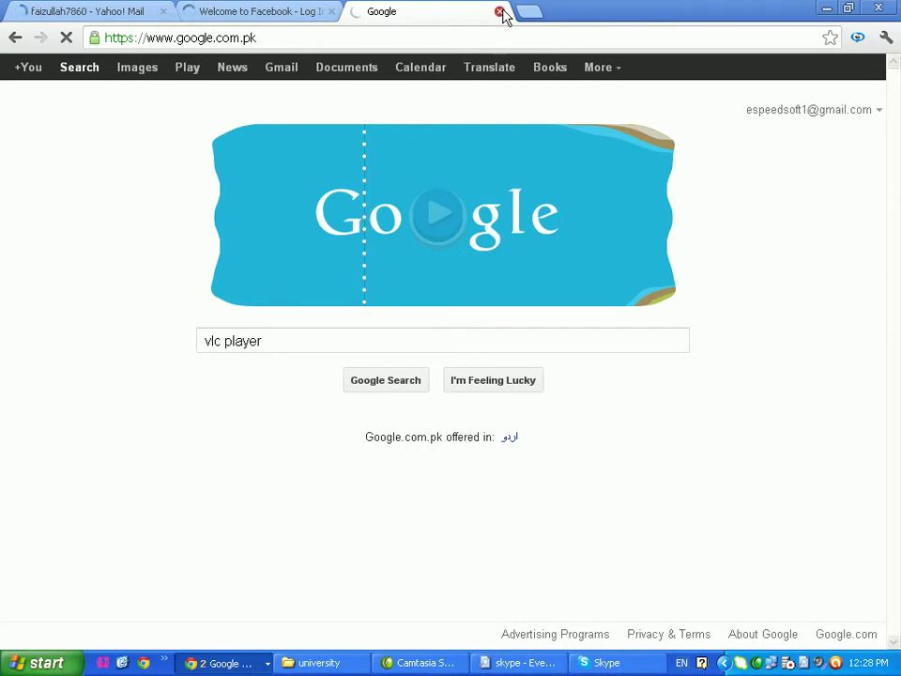
click(597, 665)
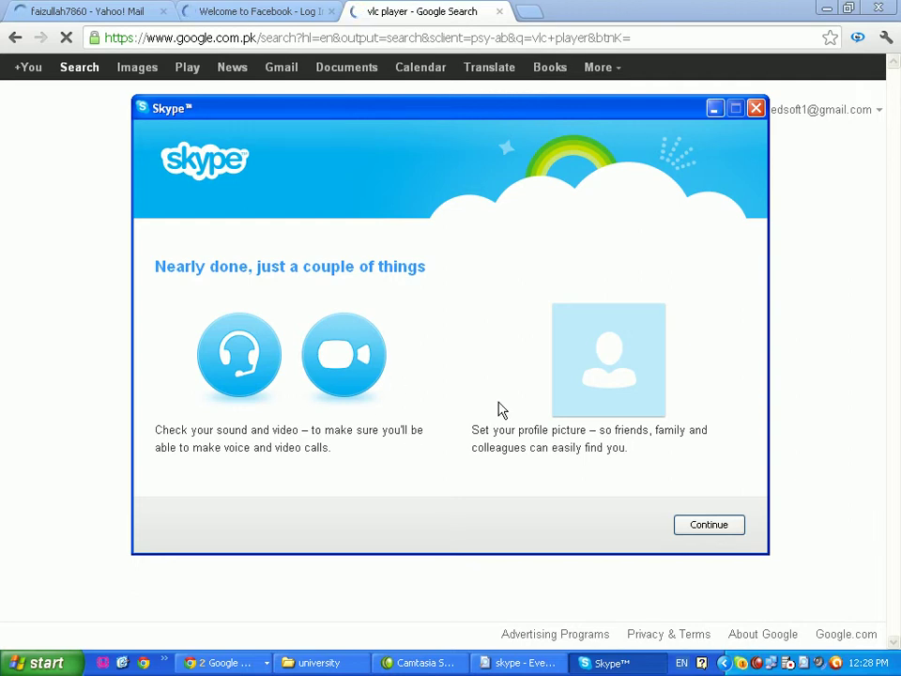
Complete Skype setup with Integrated Webcam as the video device, adding the profile picture later
click(702, 528)
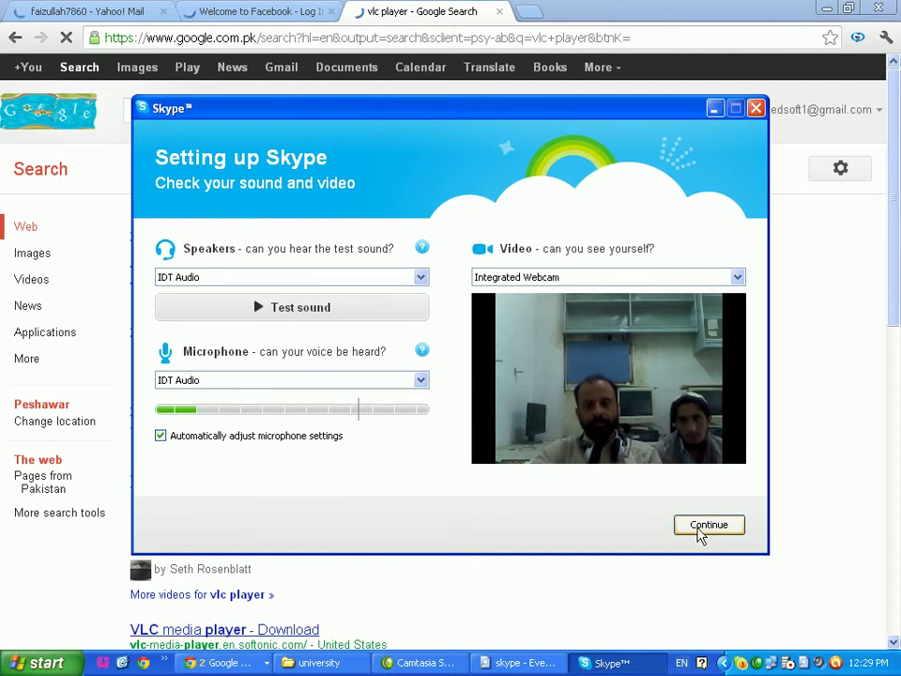
click(735, 279)
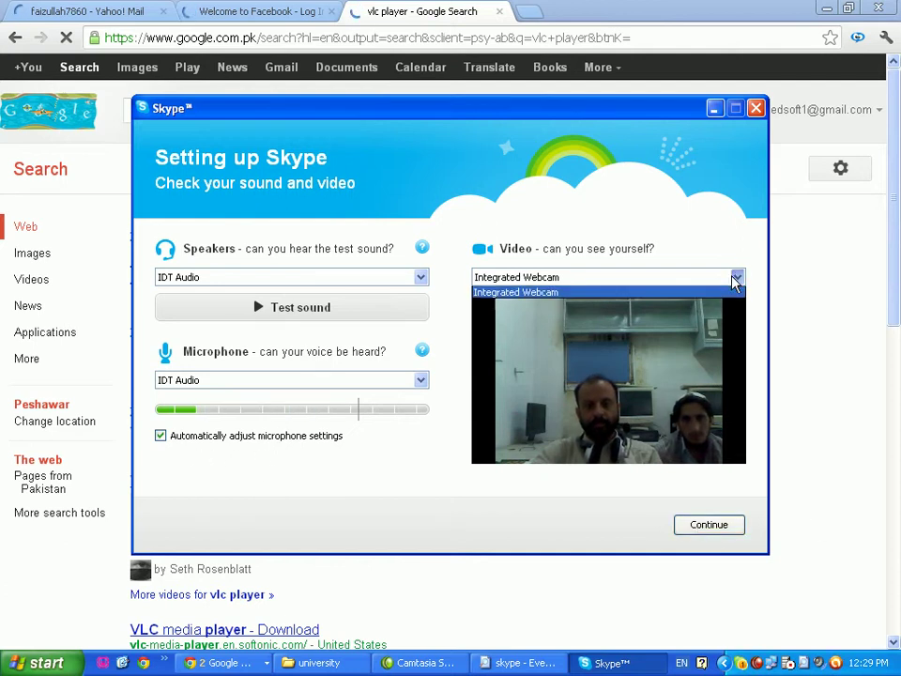
click(735, 279)
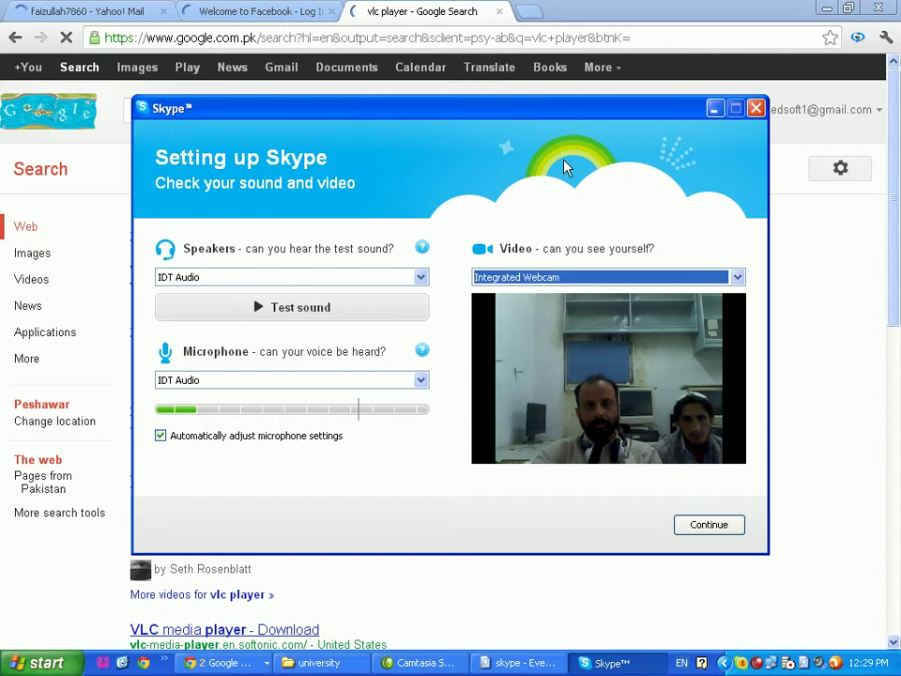
click(708, 528)
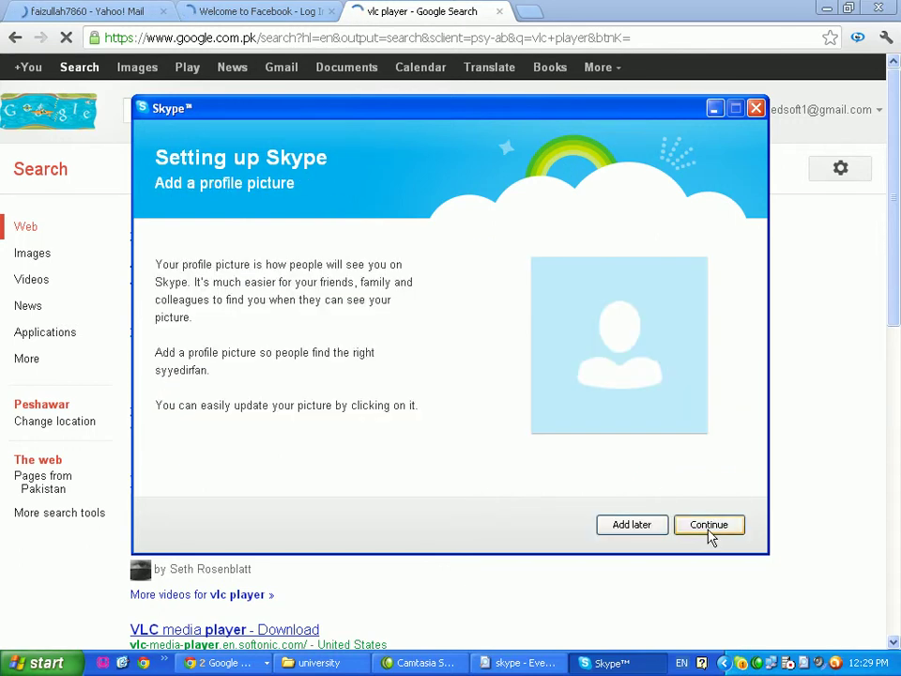
click(632, 525)
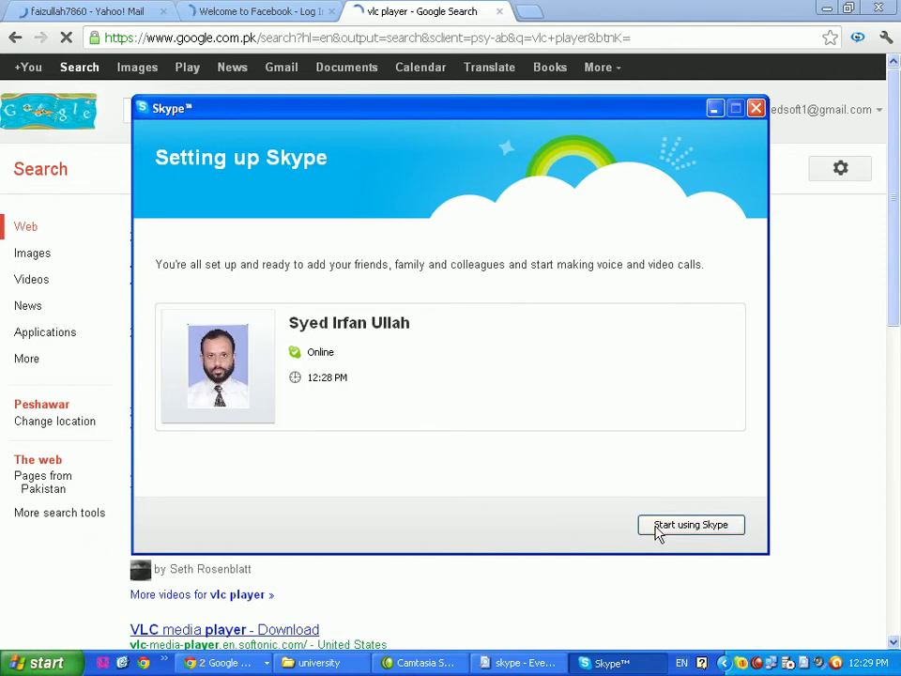
click(688, 529)
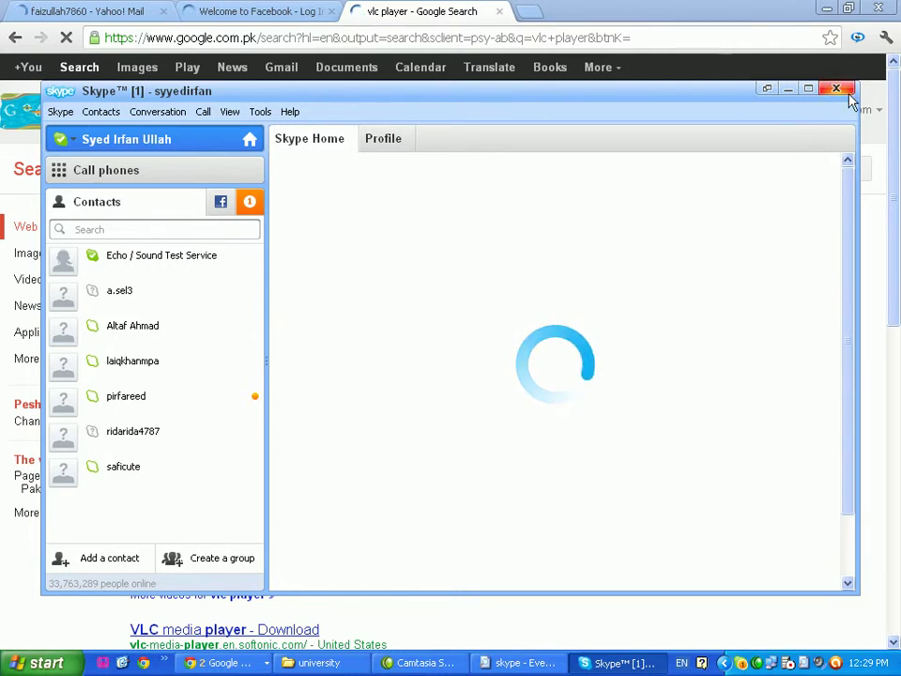
Drag the Skype window aside and bring the 'vlc player new version' Google results forward
drag(676, 97, 716, 326)
click(206, 111)
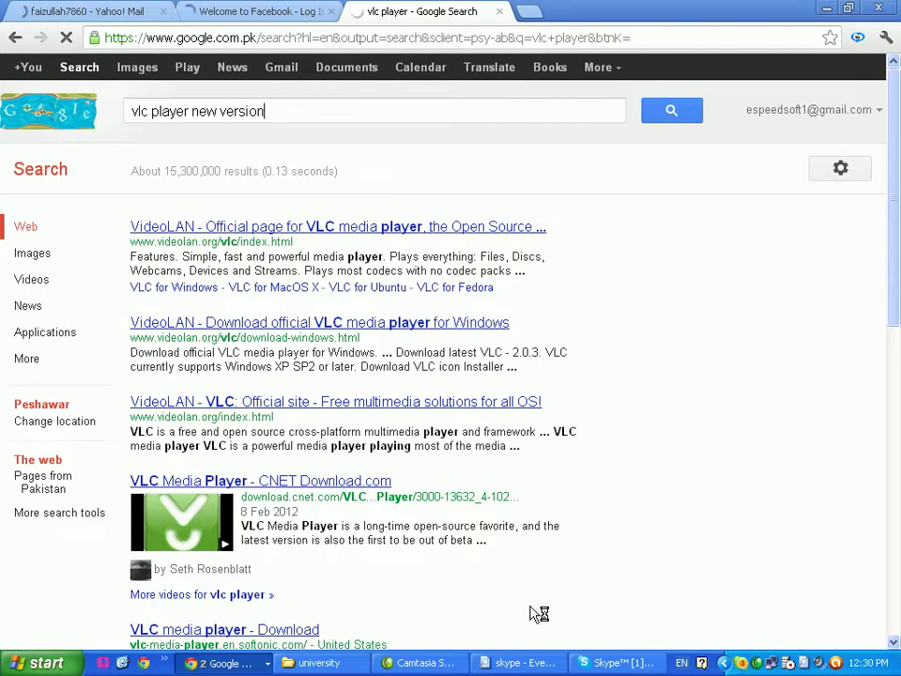
Open the VideoLAN official site result in a new tab and reposition the Skype window
right_click(350, 410)
click(386, 414)
click(614, 662)
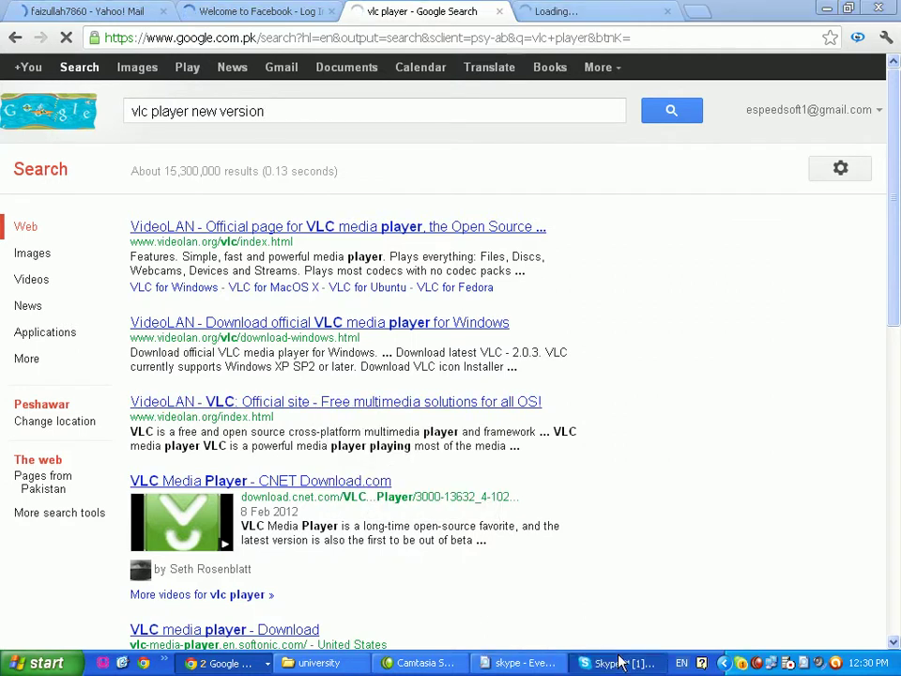
drag(579, 331, 549, 73)
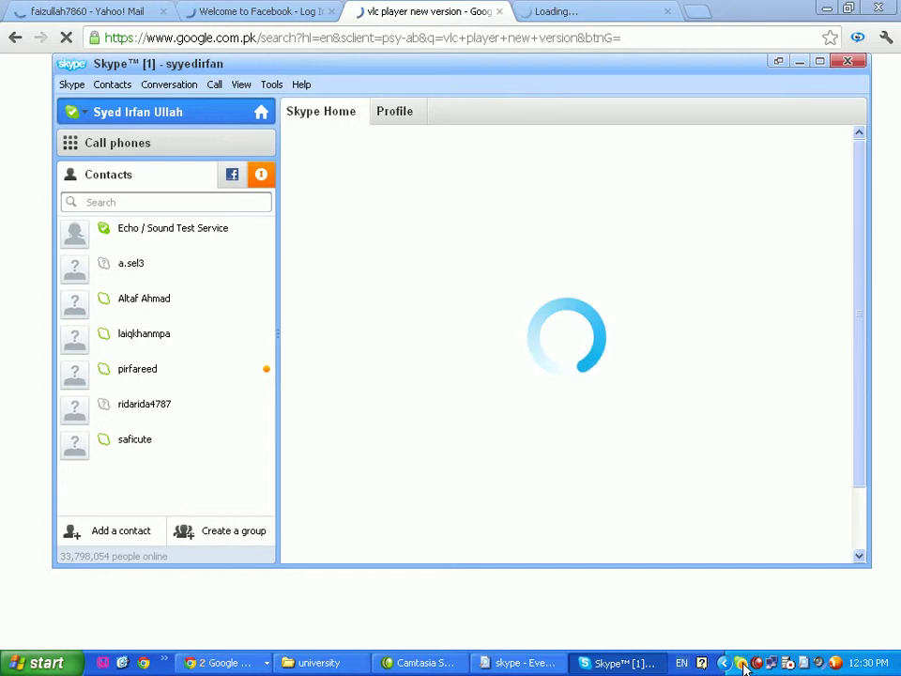
Browse the VideoLAN, search, Facebook and Yahoo! Mail tabs, then return Skype to the front
click(566, 10)
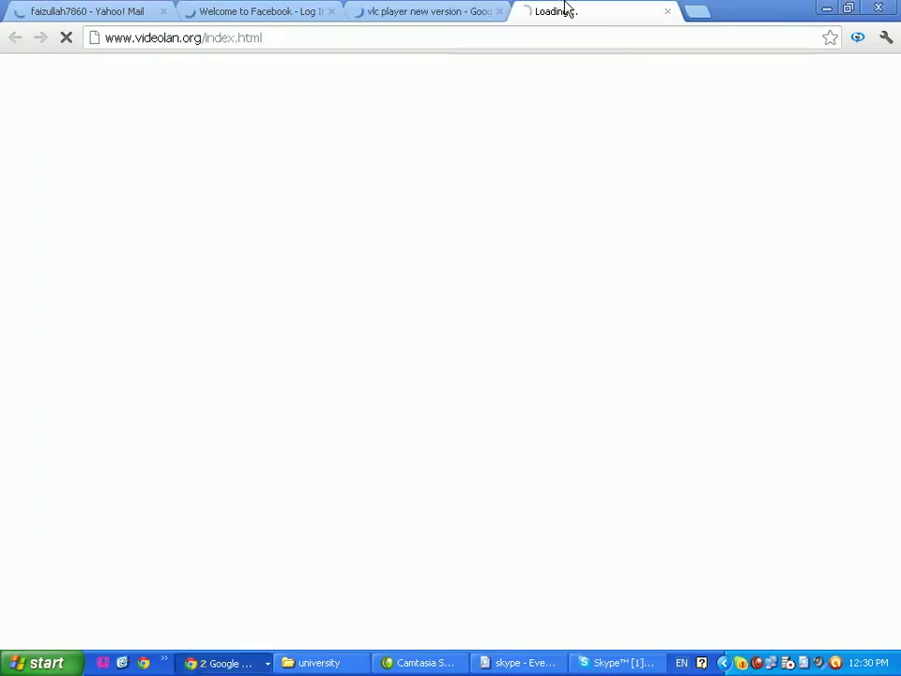
click(428, 12)
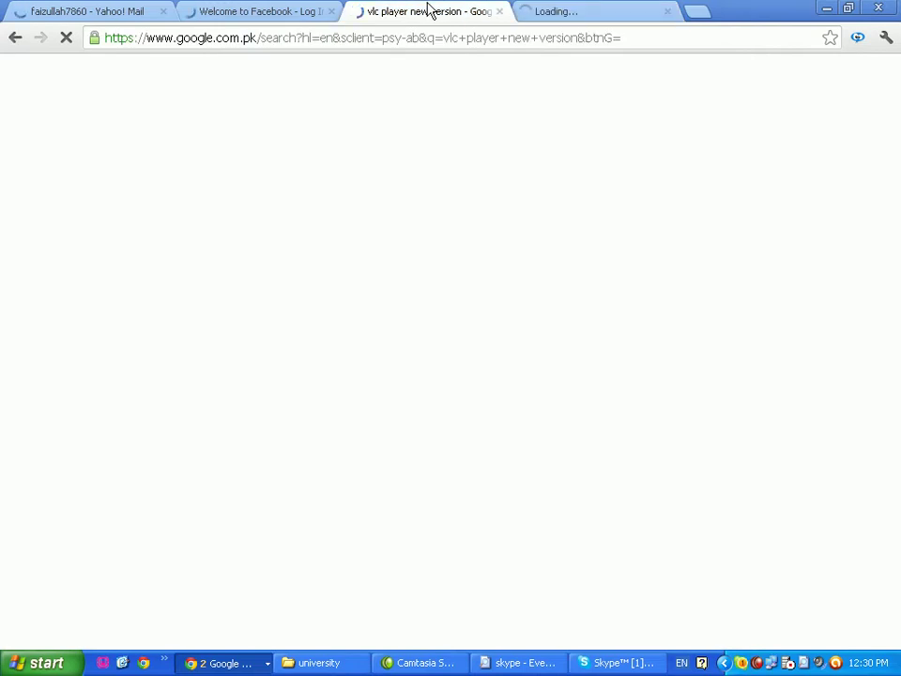
click(222, 11)
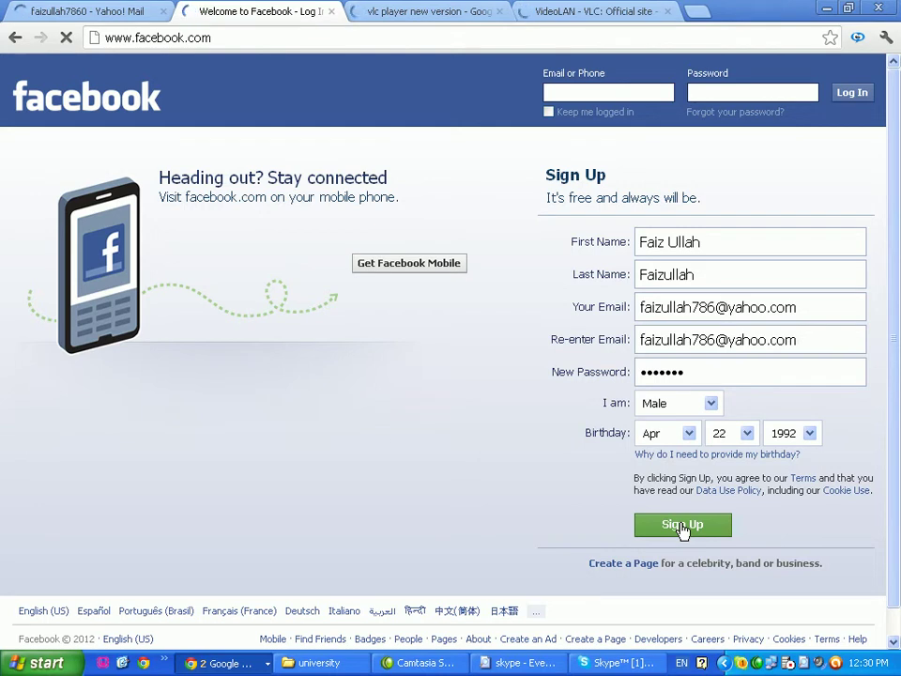
click(71, 11)
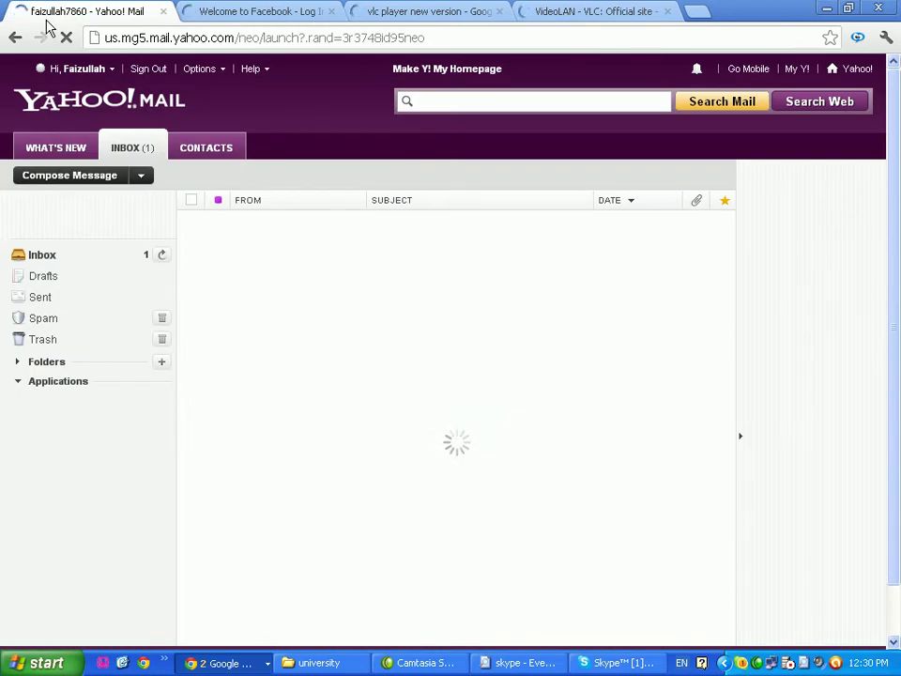
click(262, 11)
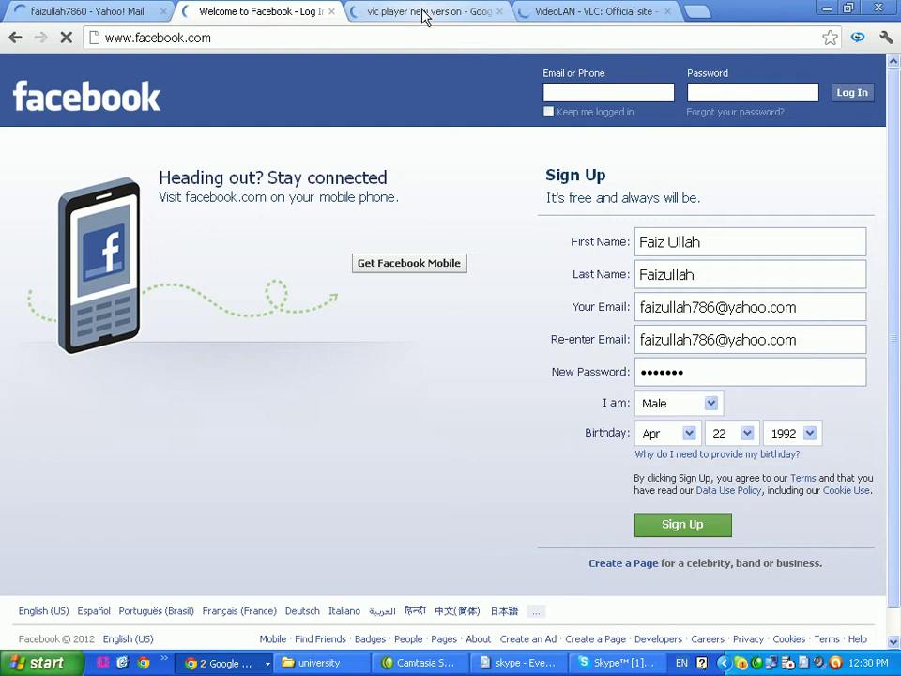
click(424, 13)
click(575, 15)
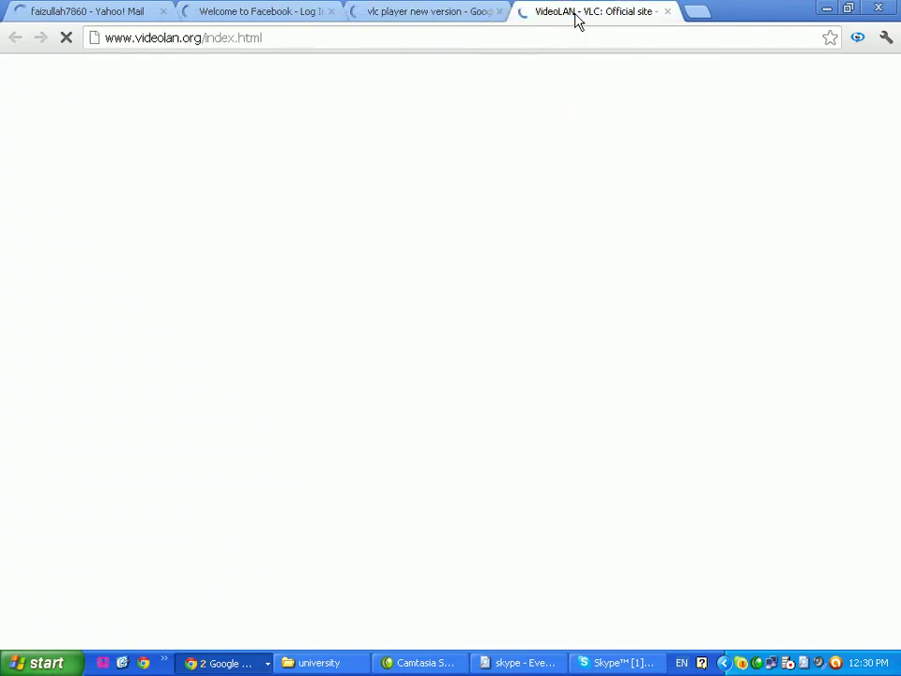
click(618, 670)
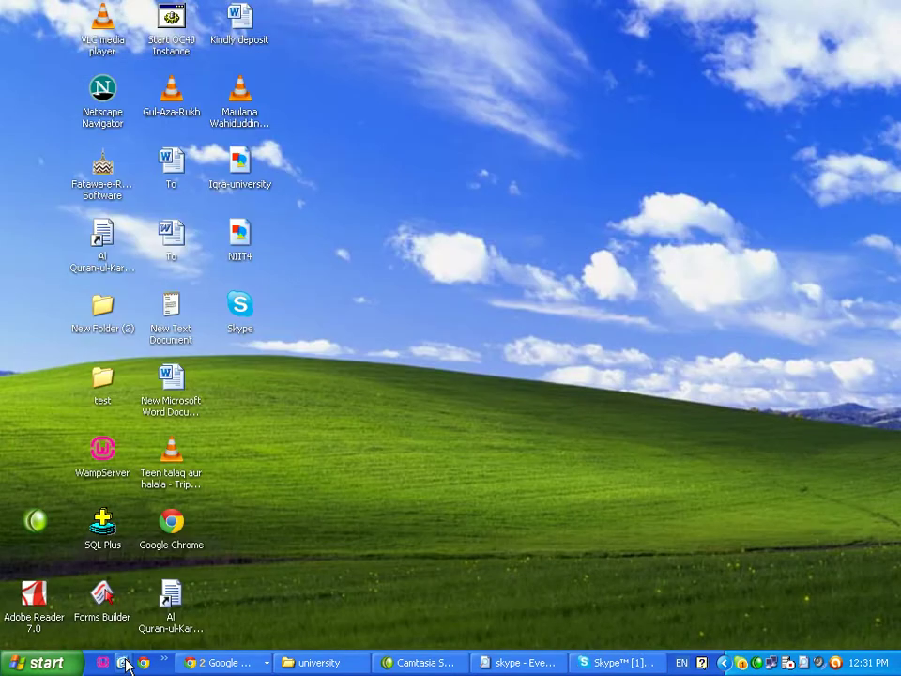
Minimize all windows to the desktop, then bring Facebook's sign-up page back up in Chrome
click(124, 662)
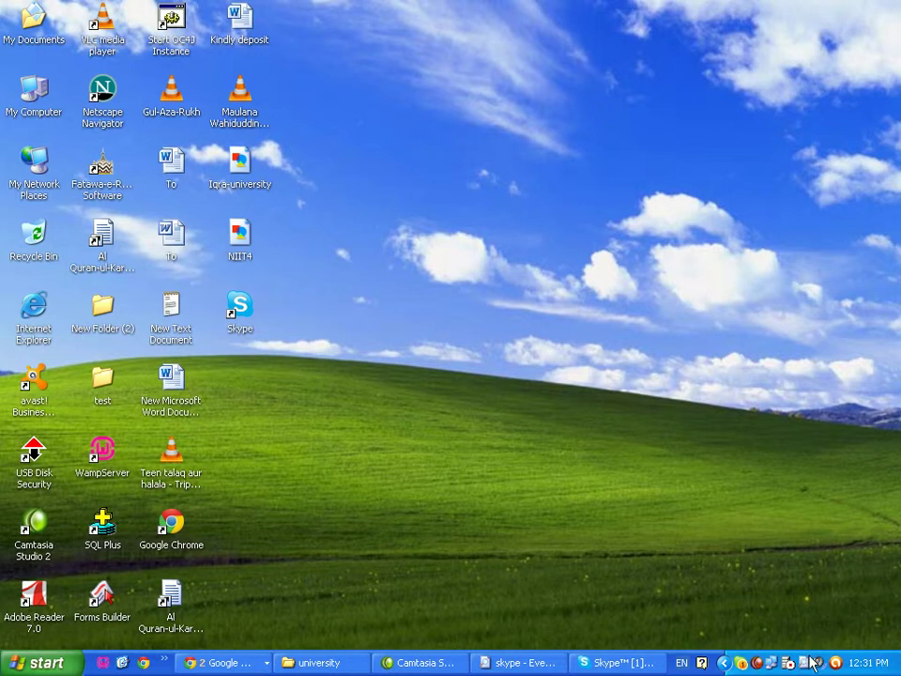
click(758, 663)
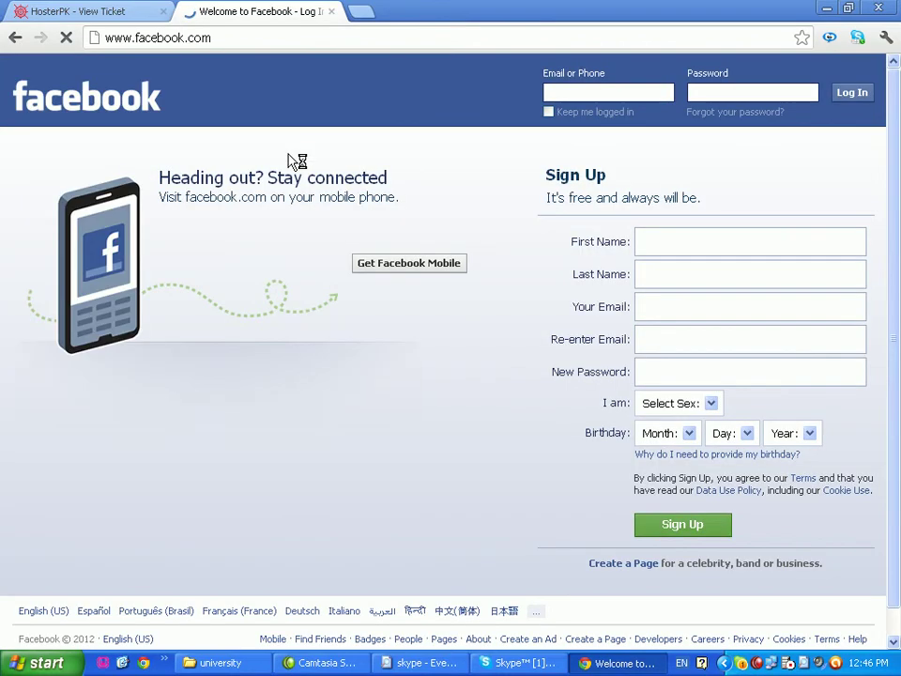
Fill in the first name, last name, the e-mail address twice, and a new password
click(676, 243)
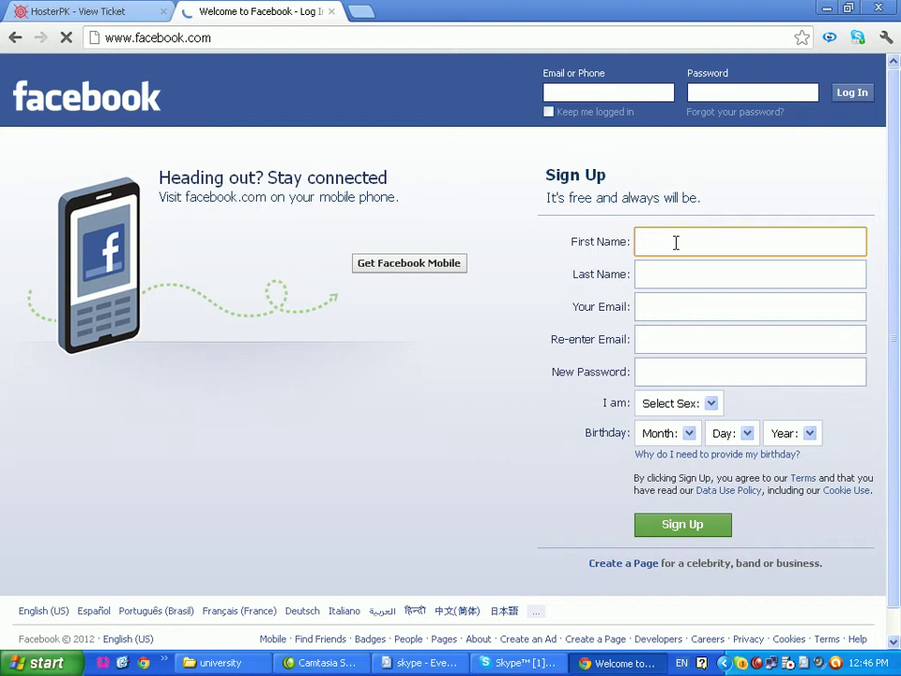
key(Tab)
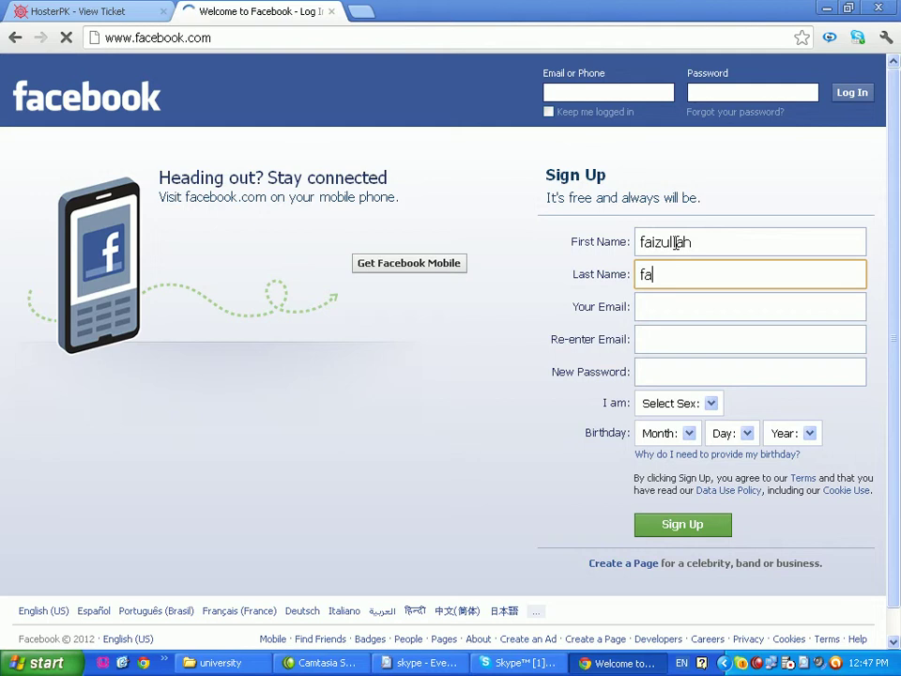
key(Tab)
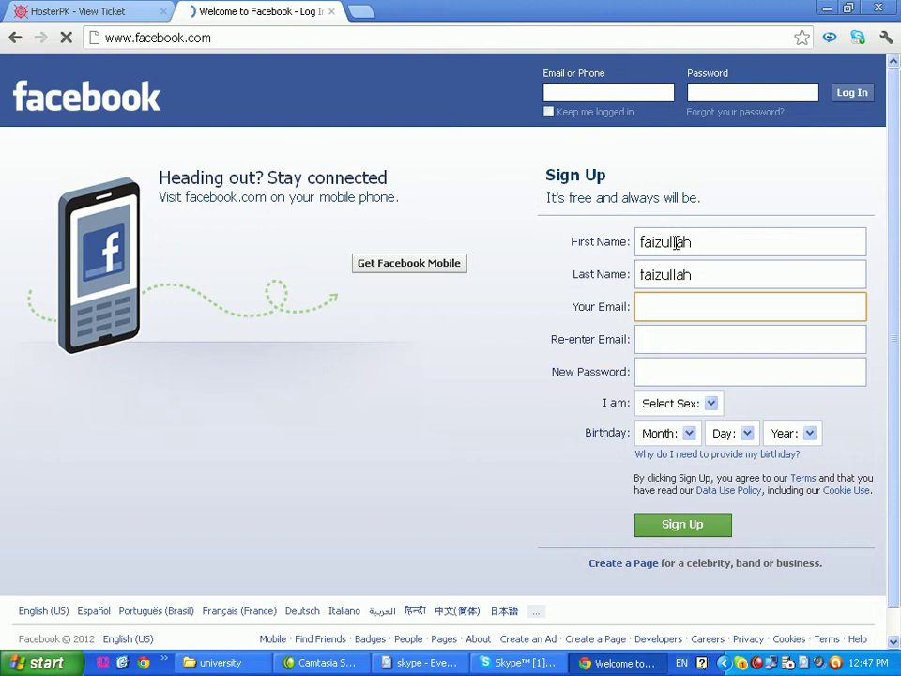
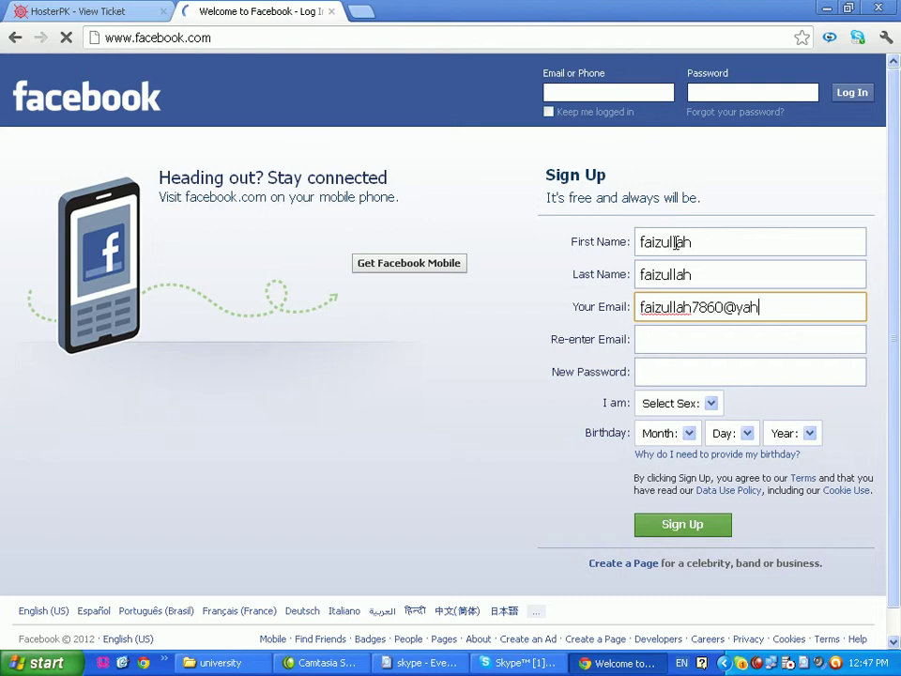
key(Tab)
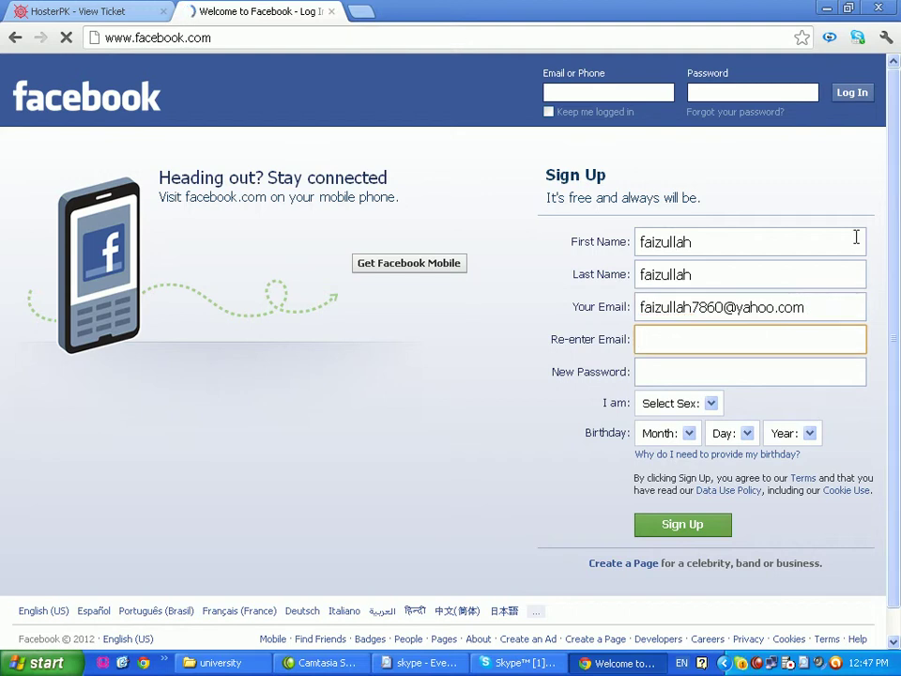
drag(812, 308, 601, 301)
key(ctrl+c)
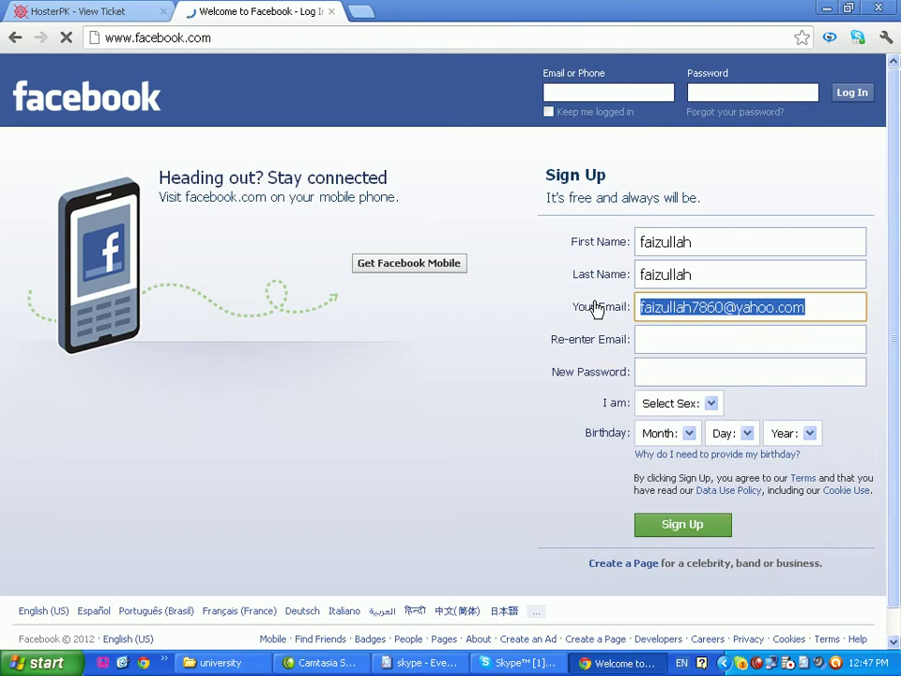
click(660, 345)
key(ctrl+v)
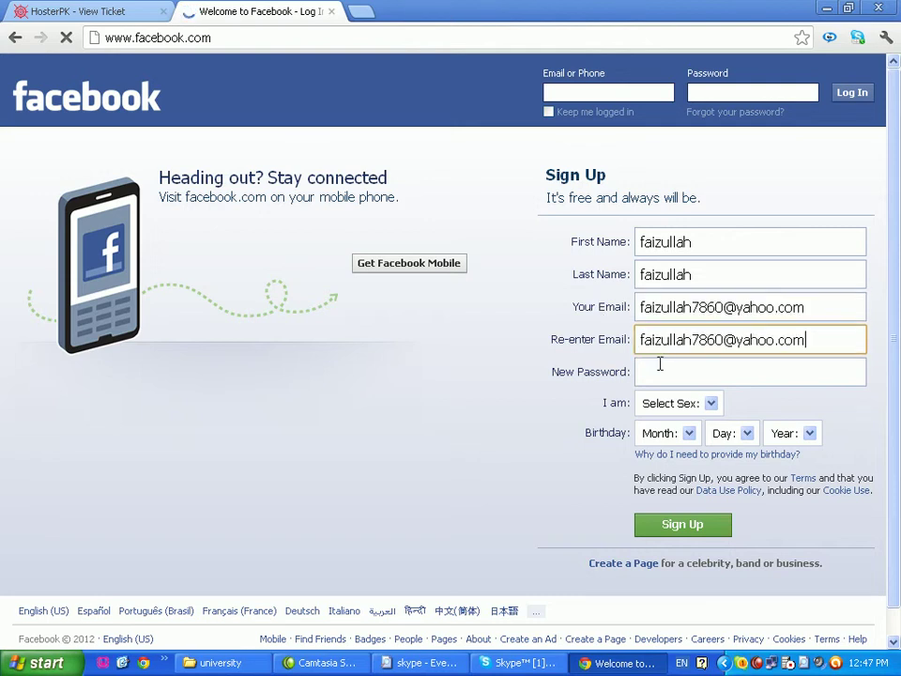
click(656, 370)
text(••)
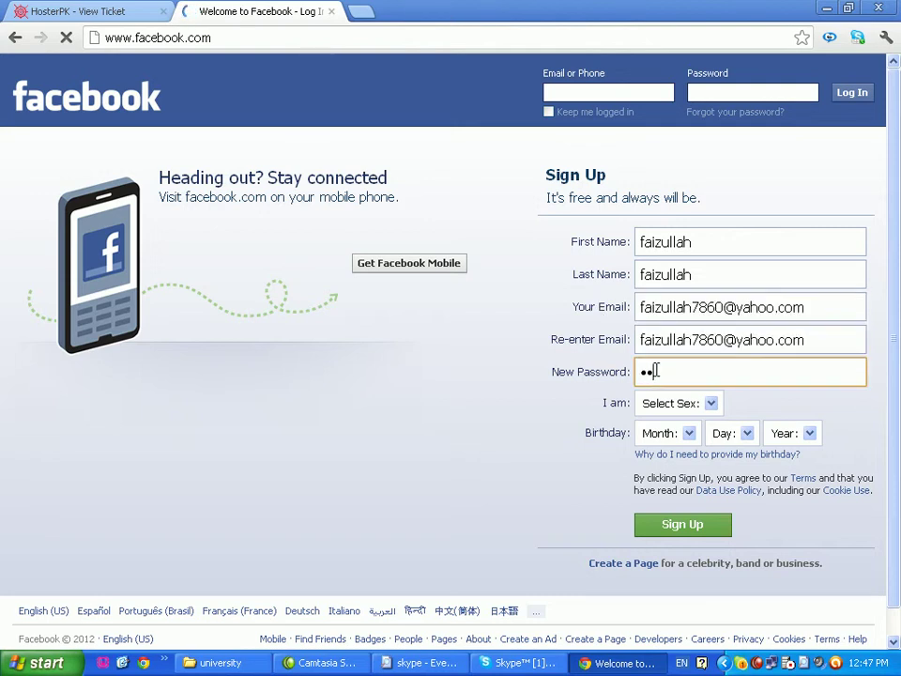
text(••••)
click(712, 406)
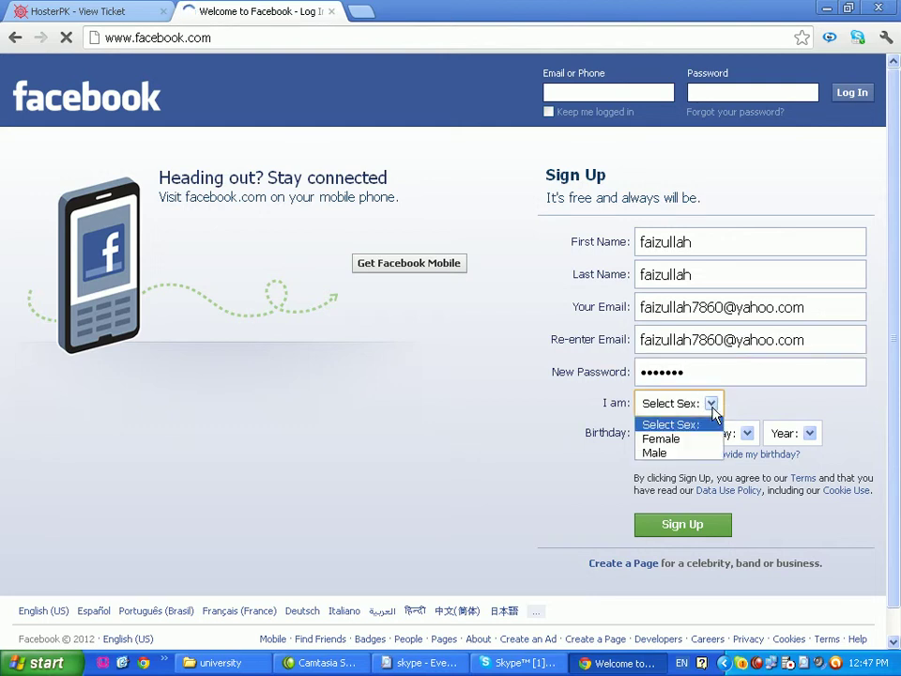
click(677, 453)
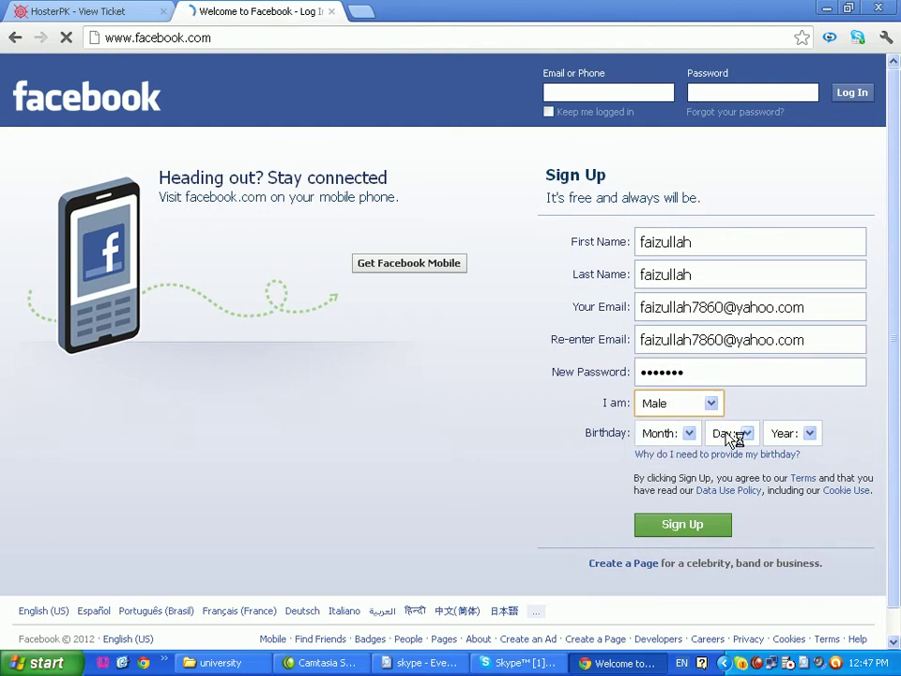
click(690, 434)
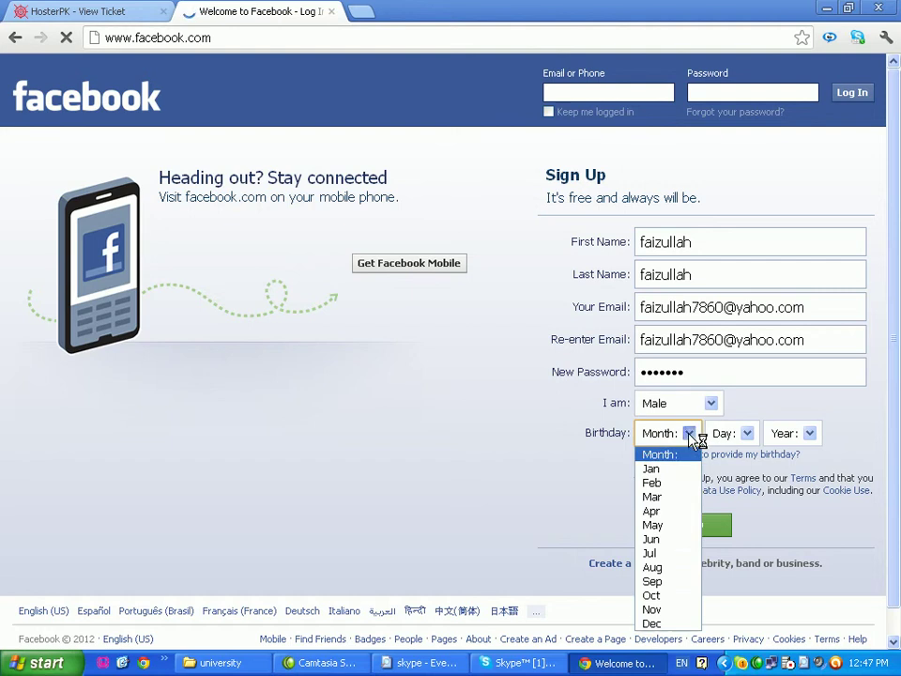
click(669, 511)
click(747, 433)
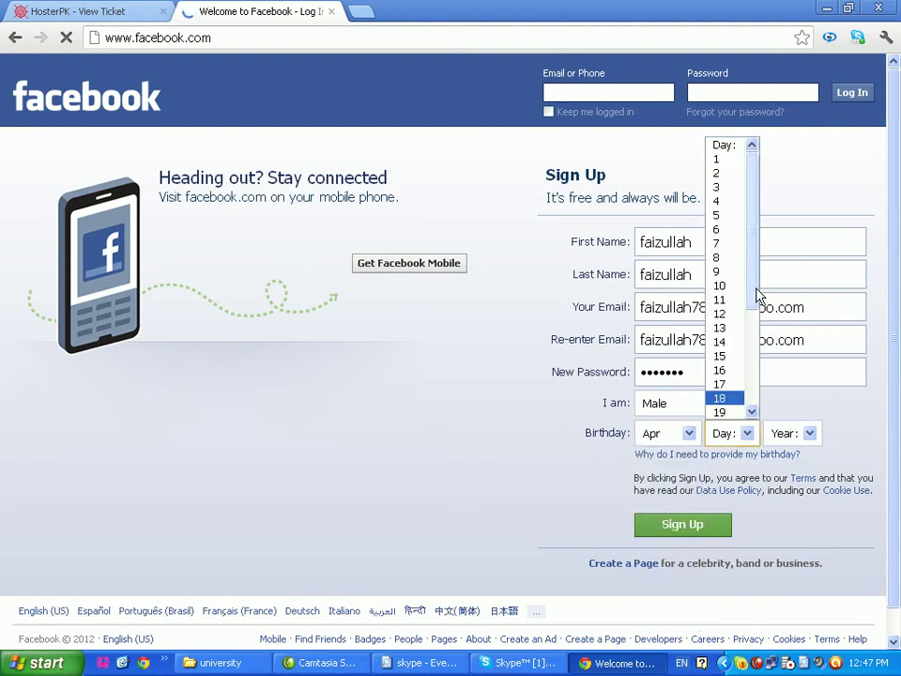
drag(752, 279, 762, 330)
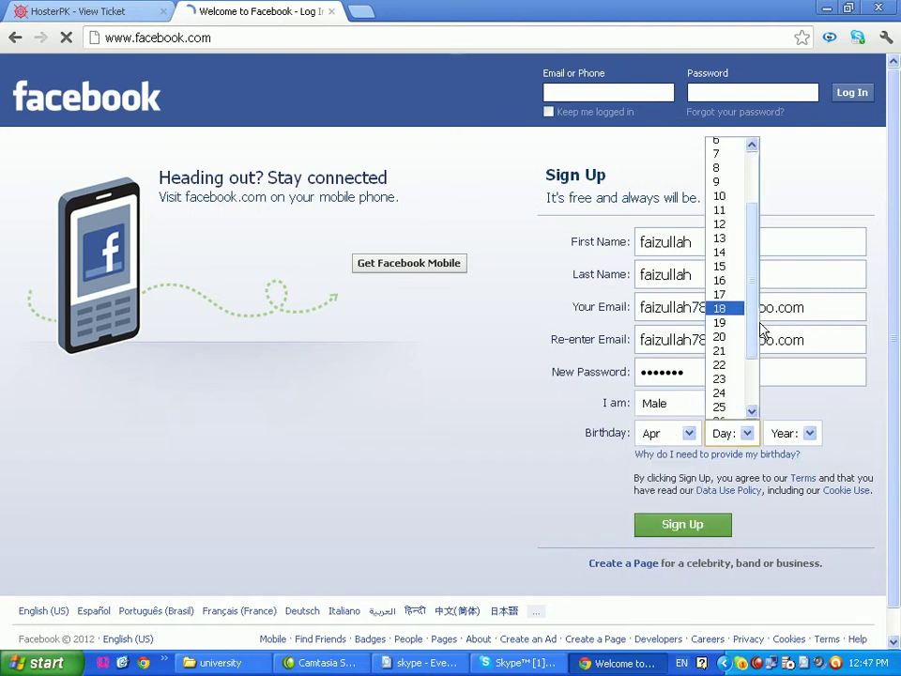
click(723, 364)
click(811, 433)
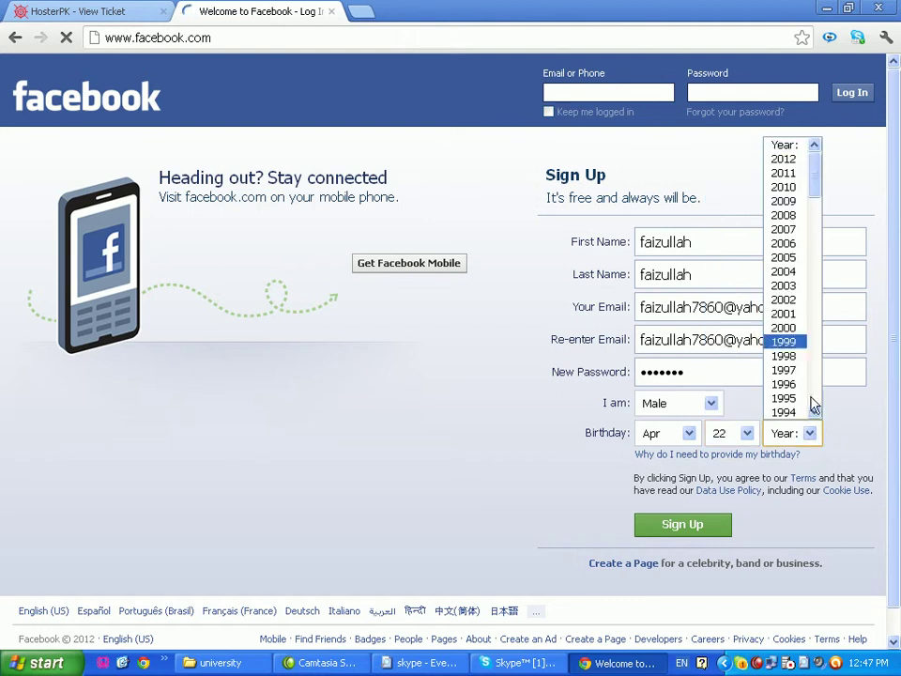
drag(815, 191, 819, 209)
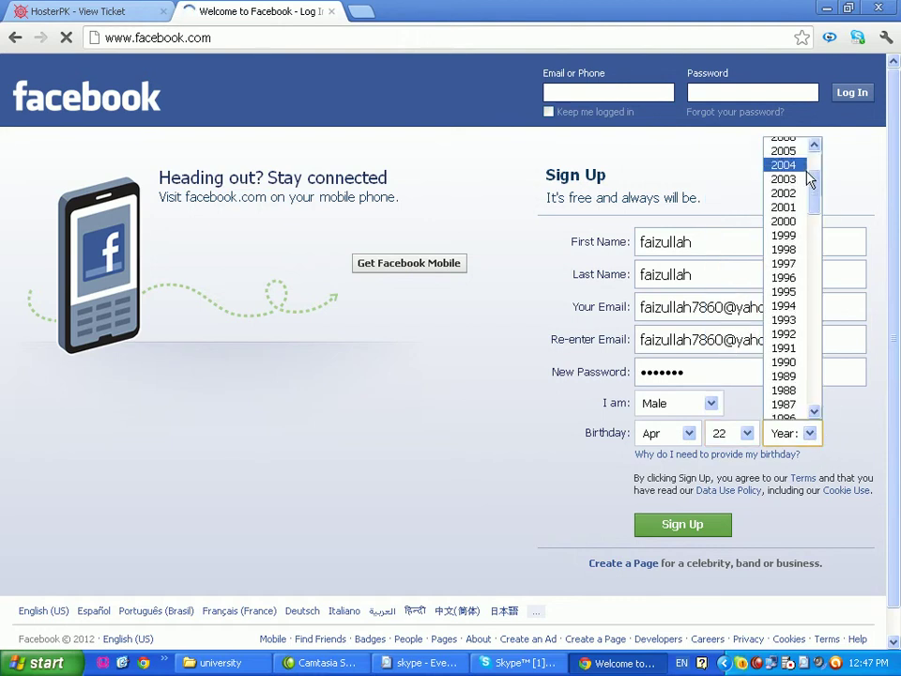
click(799, 336)
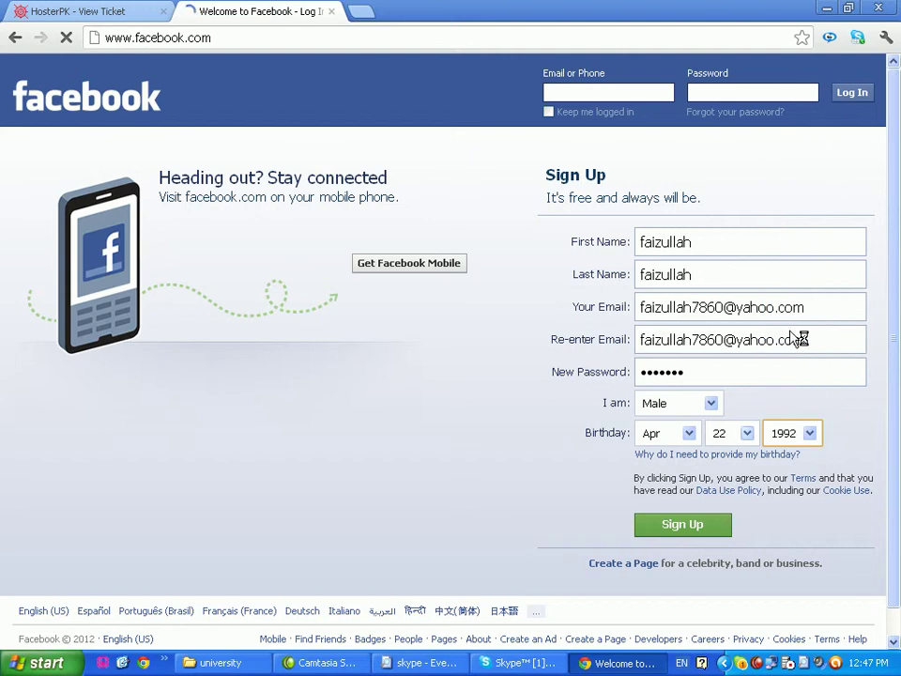
click(685, 531)
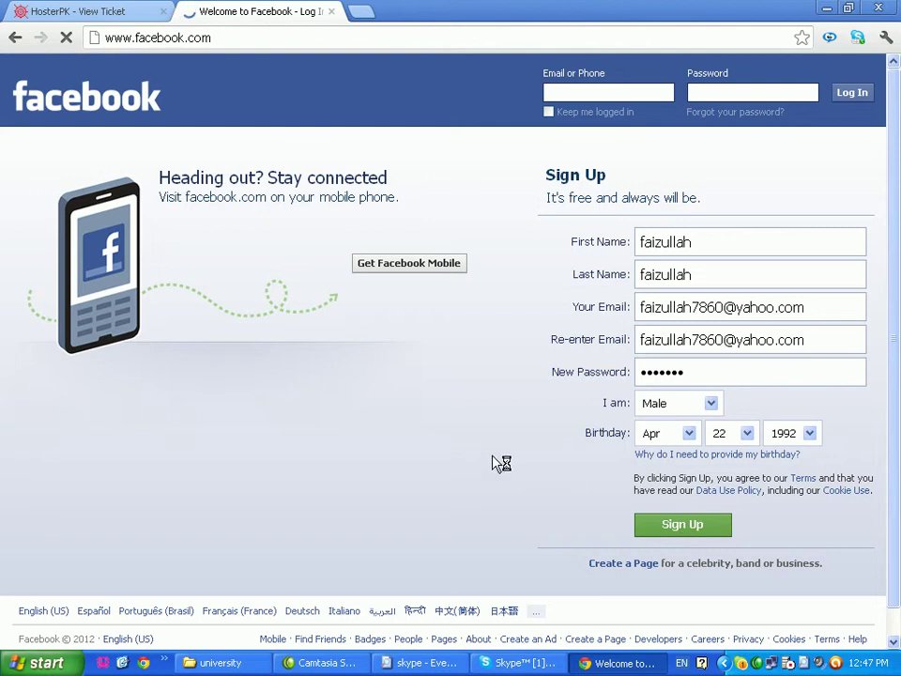
click(94, 11)
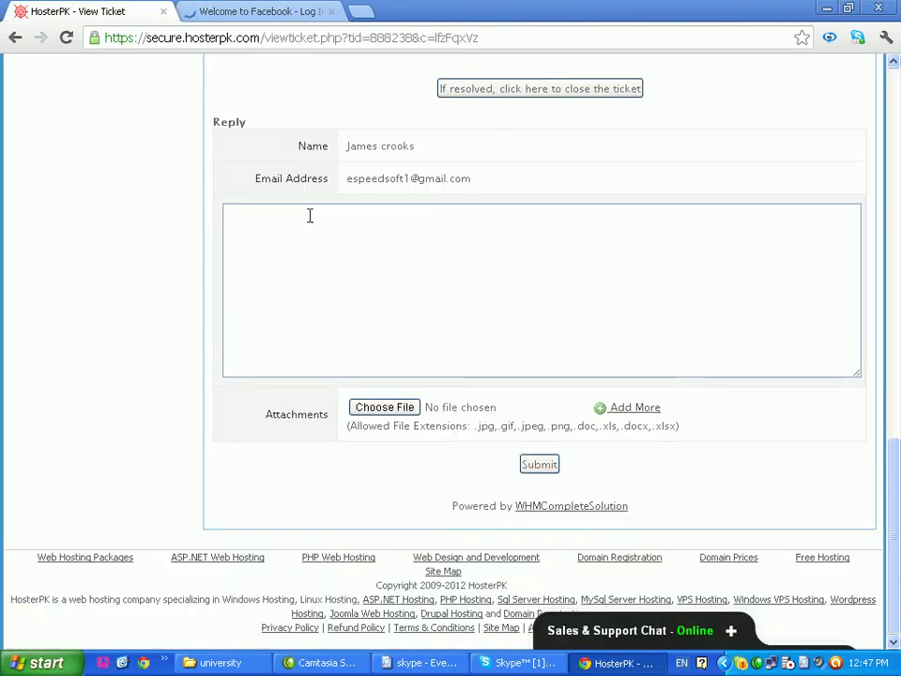
scroll(314, 223, up, 4)
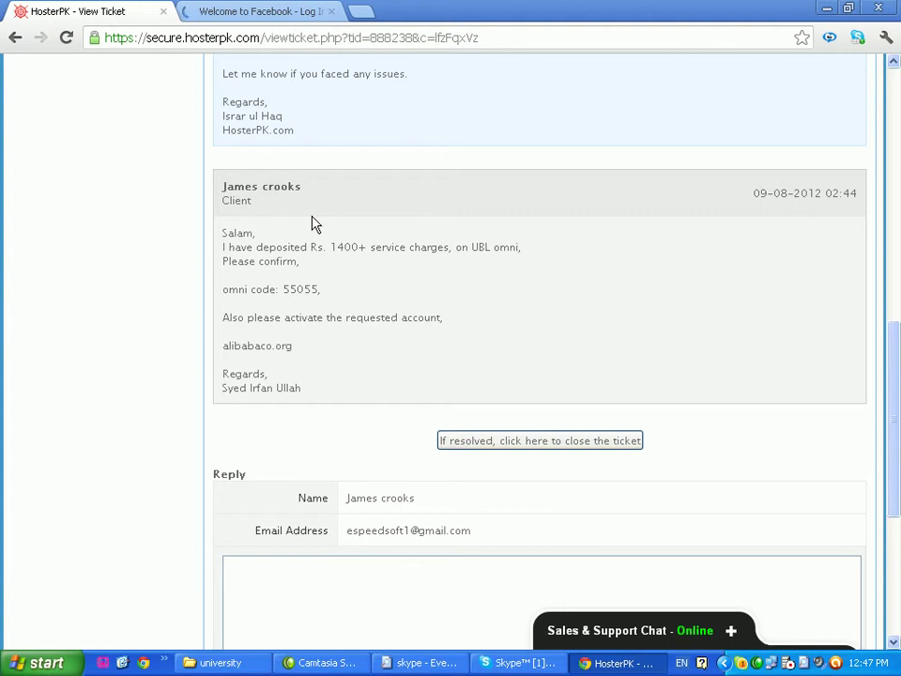
scroll(468, 332, up, 5)
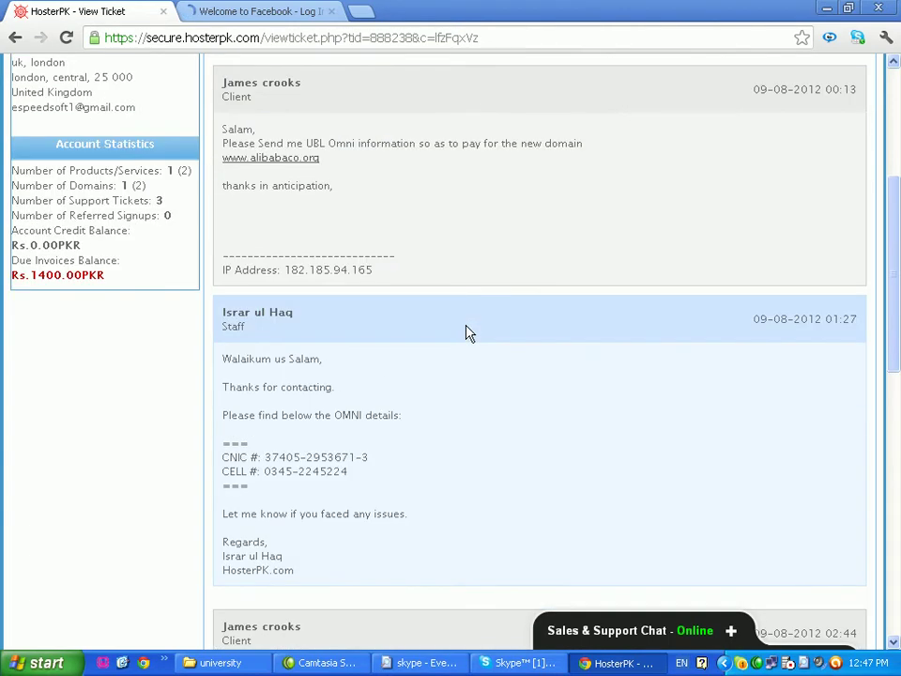
scroll(460, 322, up, 3)
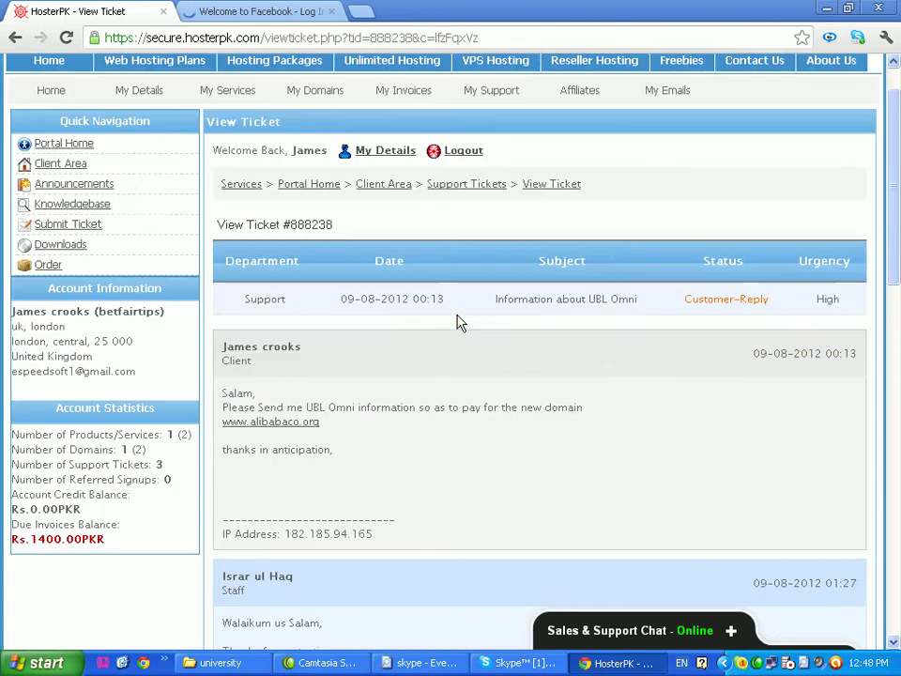
scroll(460, 322, up, 1)
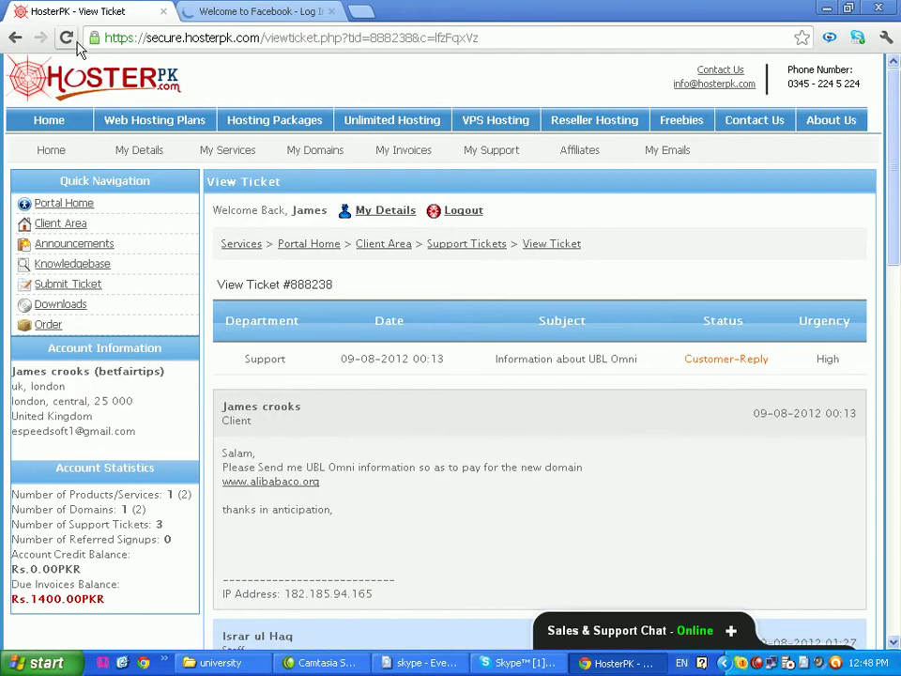
click(67, 38)
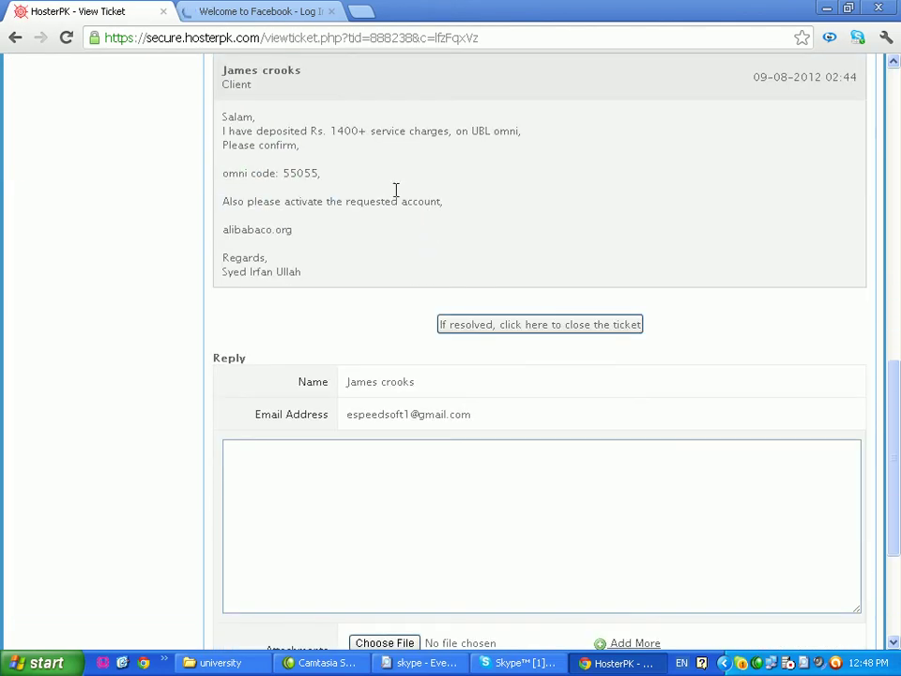
click(247, 11)
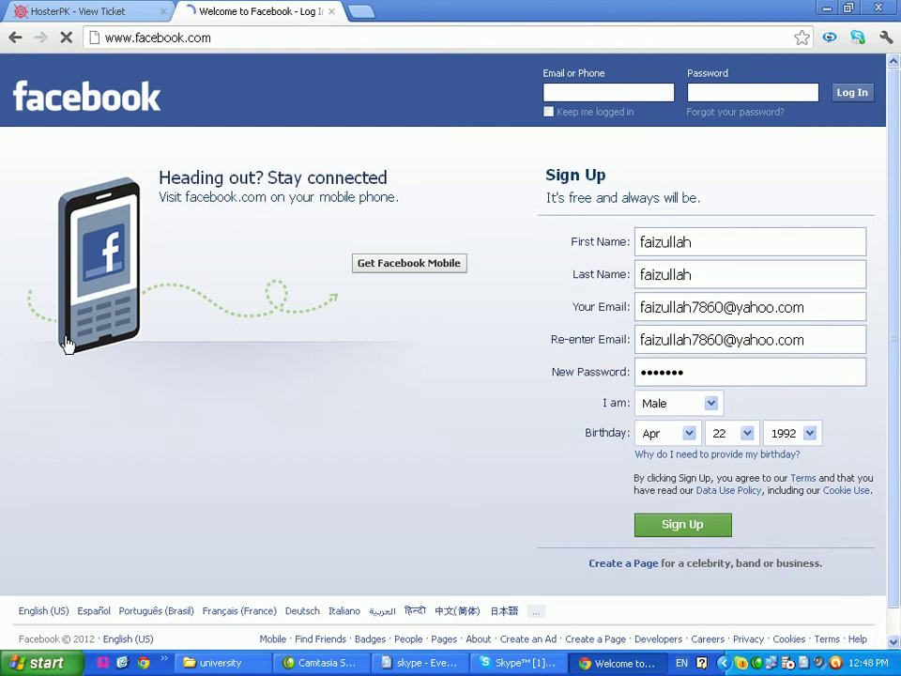
Sign out of Skype from its account menu, returning to the Welcome screen
click(512, 668)
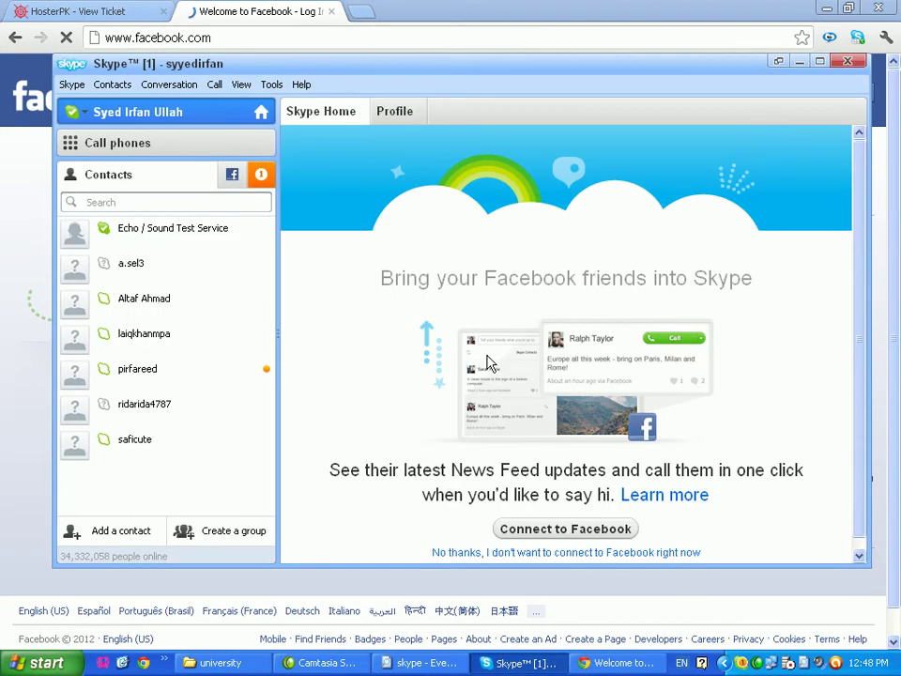
click(72, 84)
click(90, 210)
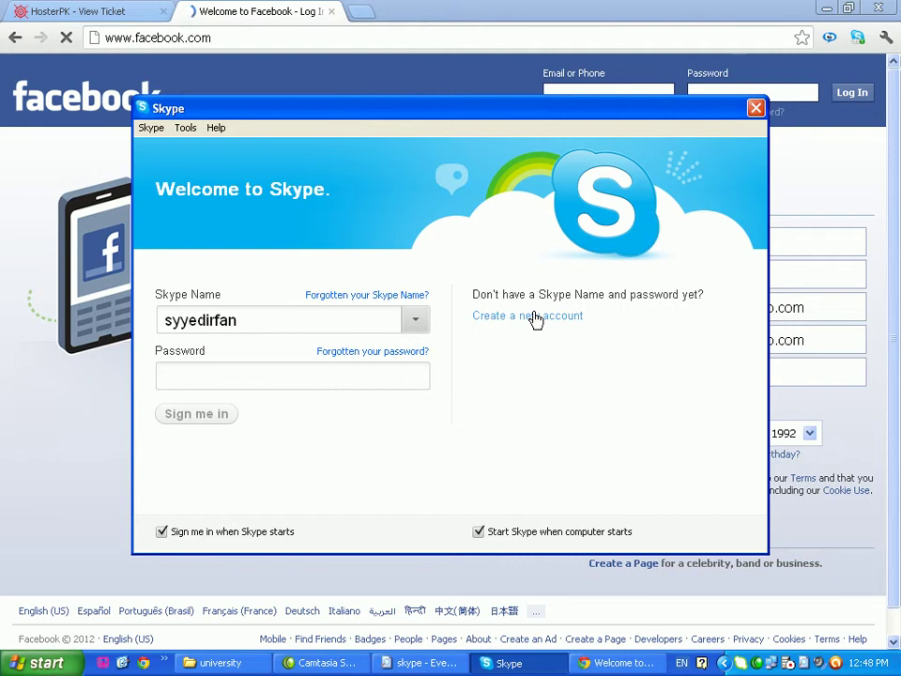
Choose 'Create a new account' and switch to Skype's registration tab in Chrome
click(534, 318)
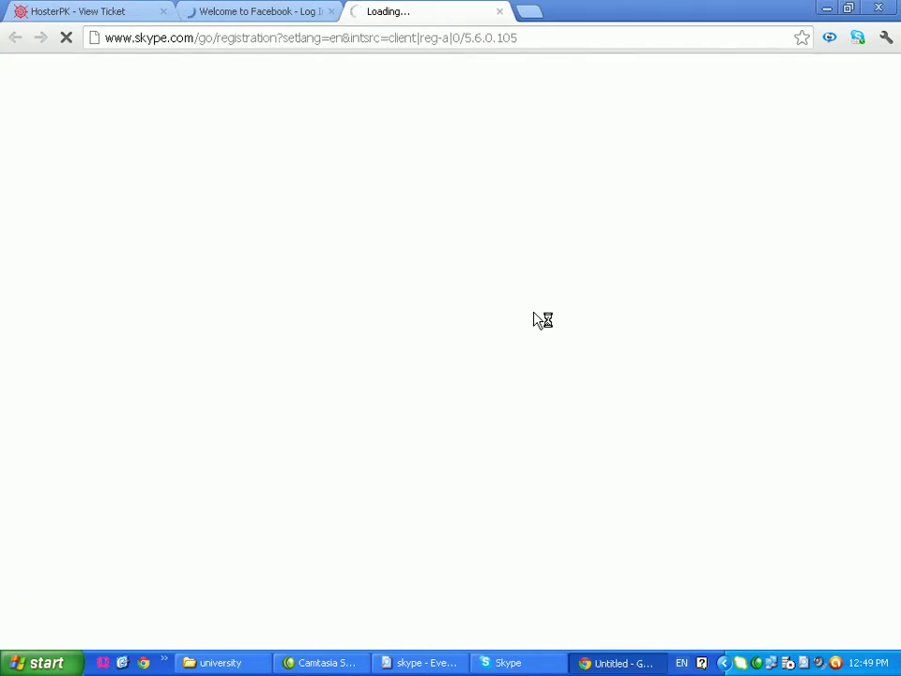
click(257, 13)
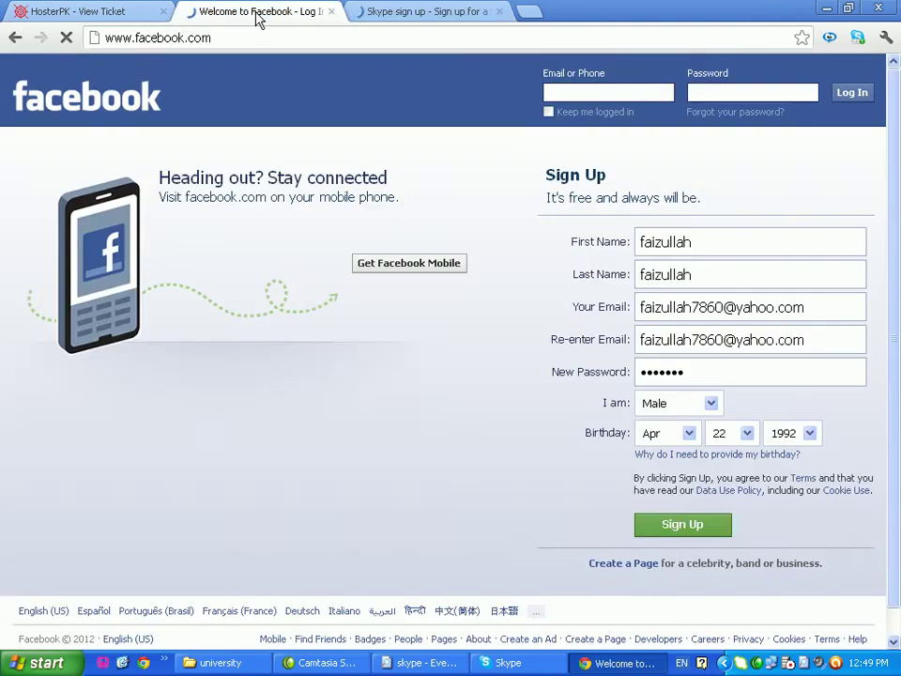
click(457, 16)
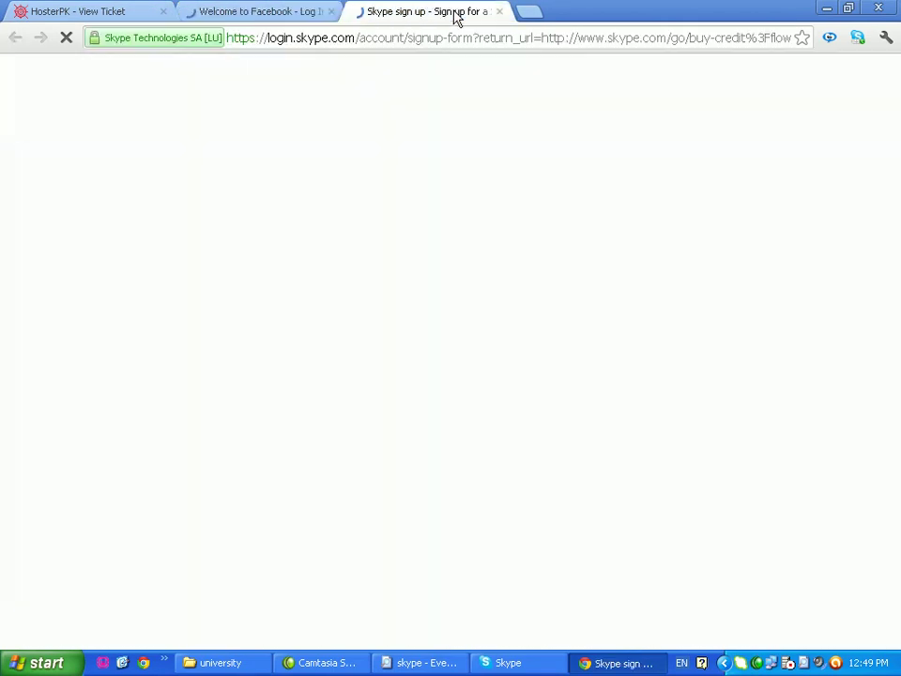